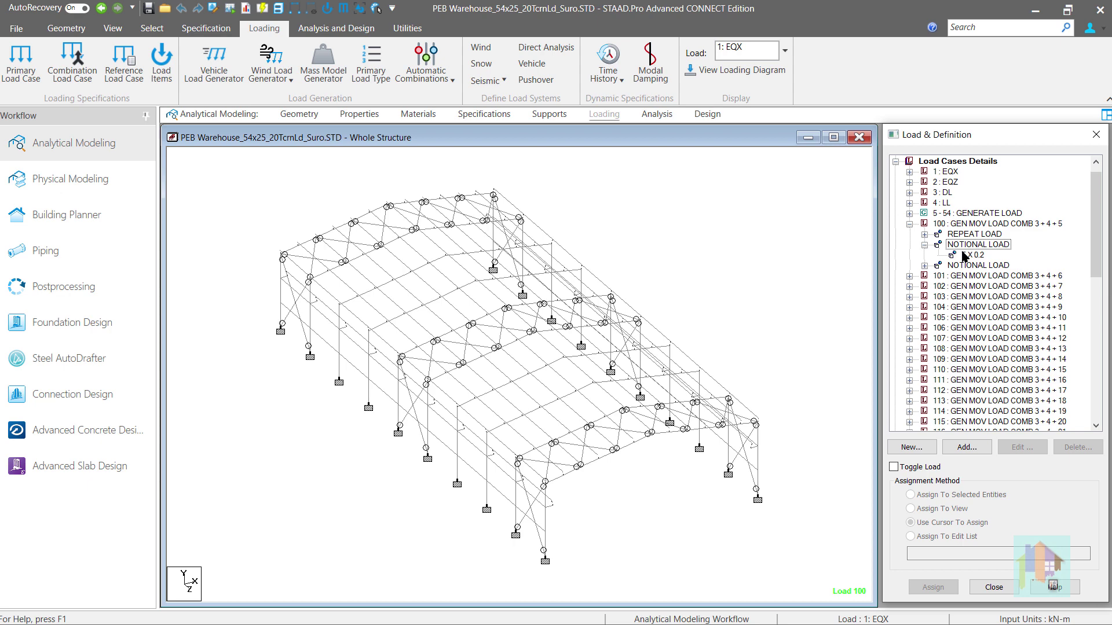
- Examine the repeat load and both notional load items of combination load case 100
{"action": "left_click", "coordinate": [964, 246]}
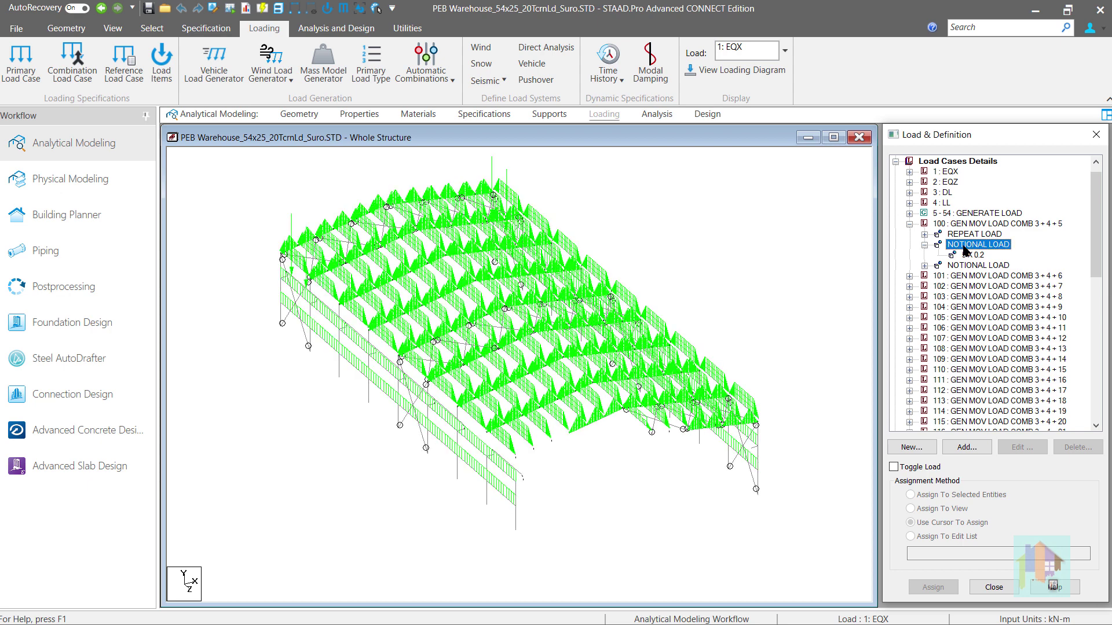
{"action": "left_click", "coordinate": [925, 266]}
{"action": "left_click", "coordinate": [965, 267]}
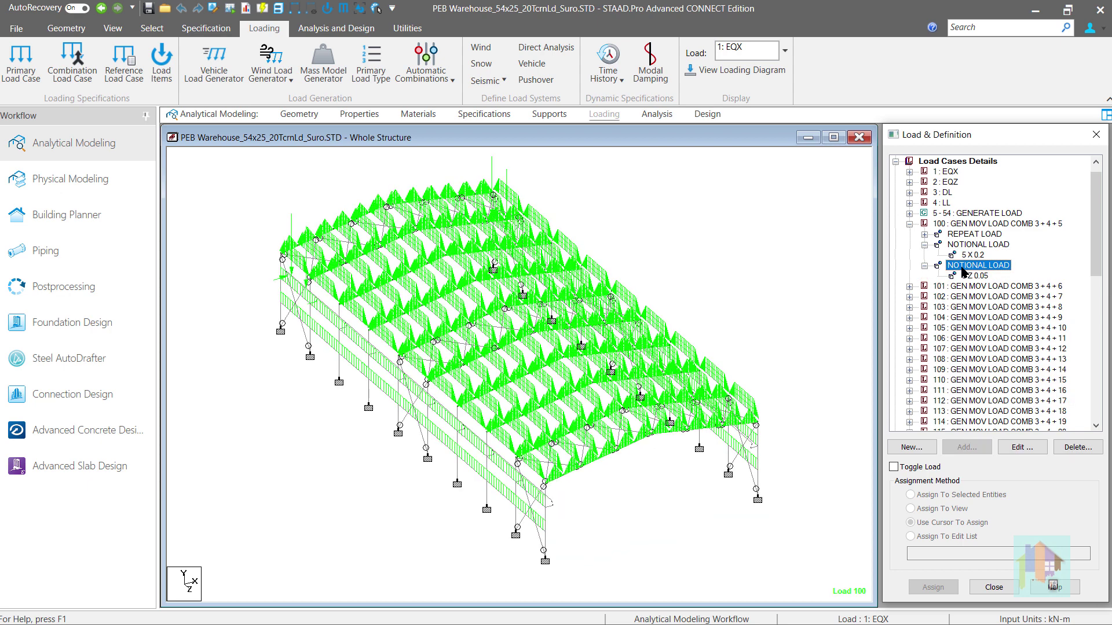
{"action": "left_click", "coordinate": [924, 234]}
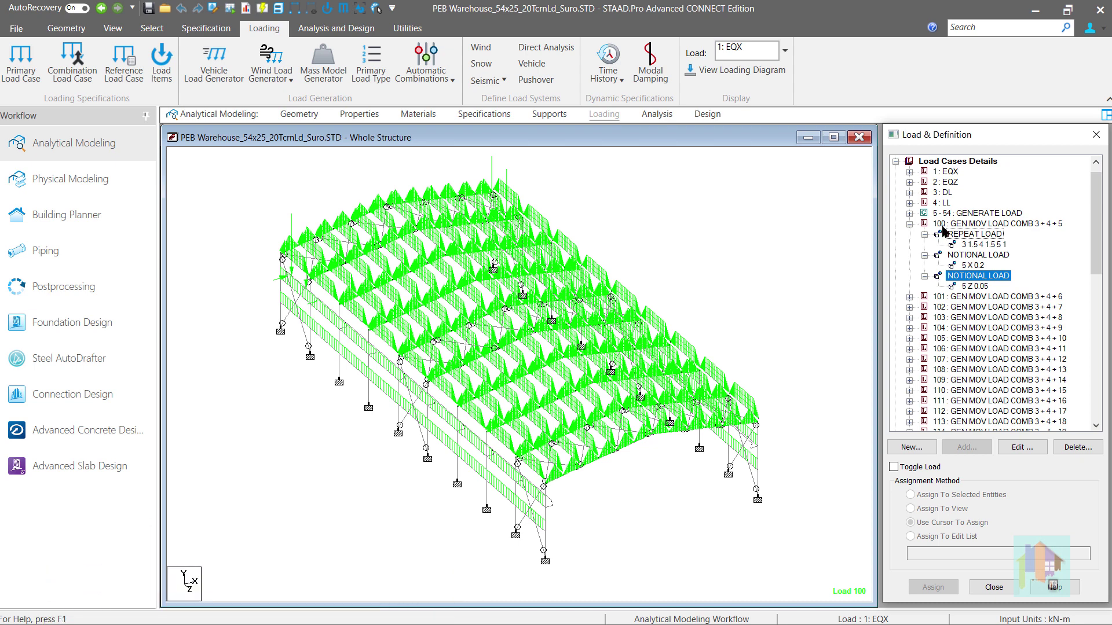
{"action": "left_click", "coordinate": [971, 246]}
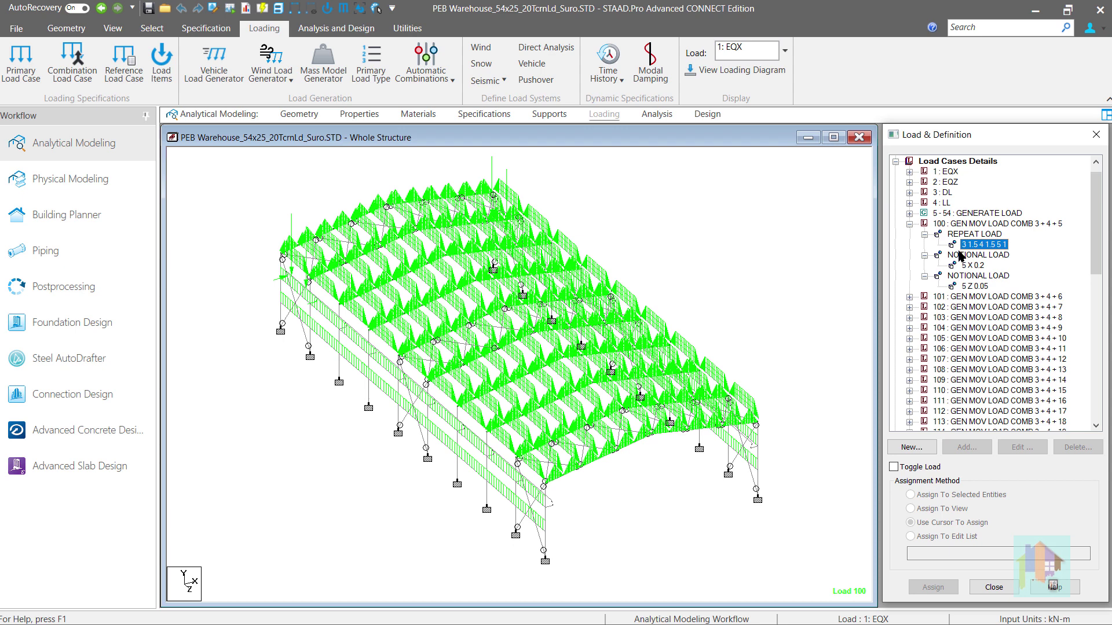
- View the moving load item under the 5-54 generated loads and load case 100, and collapse the load case details
{"action": "left_click", "coordinate": [910, 213]}
{"action": "left_click", "coordinate": [955, 225]}
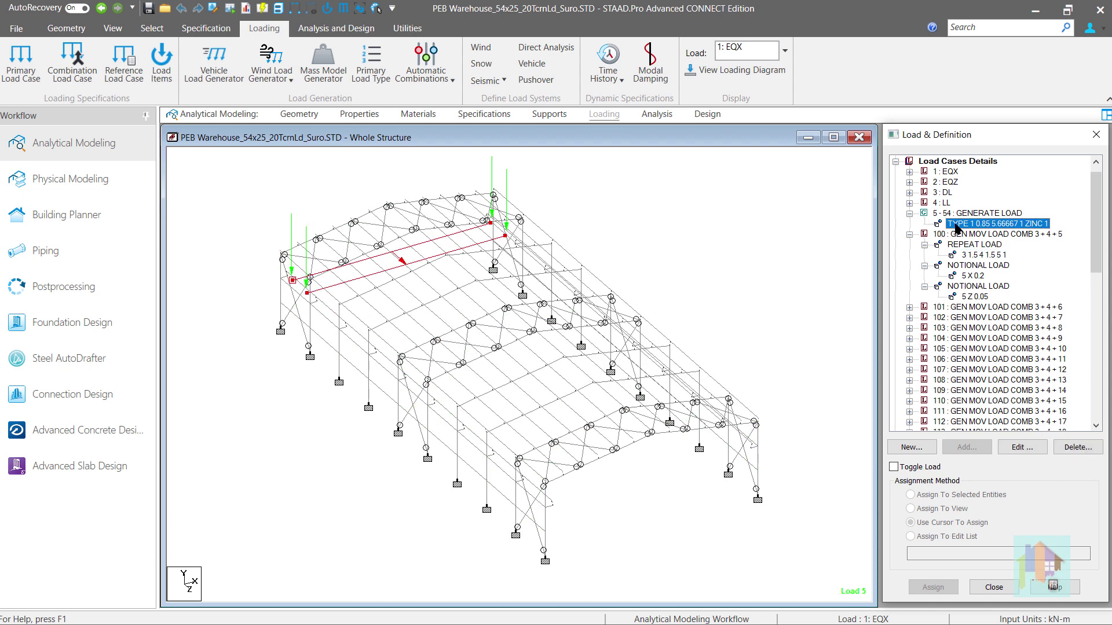
{"action": "left_click", "coordinate": [955, 235]}
{"action": "left_click", "coordinate": [895, 162]}
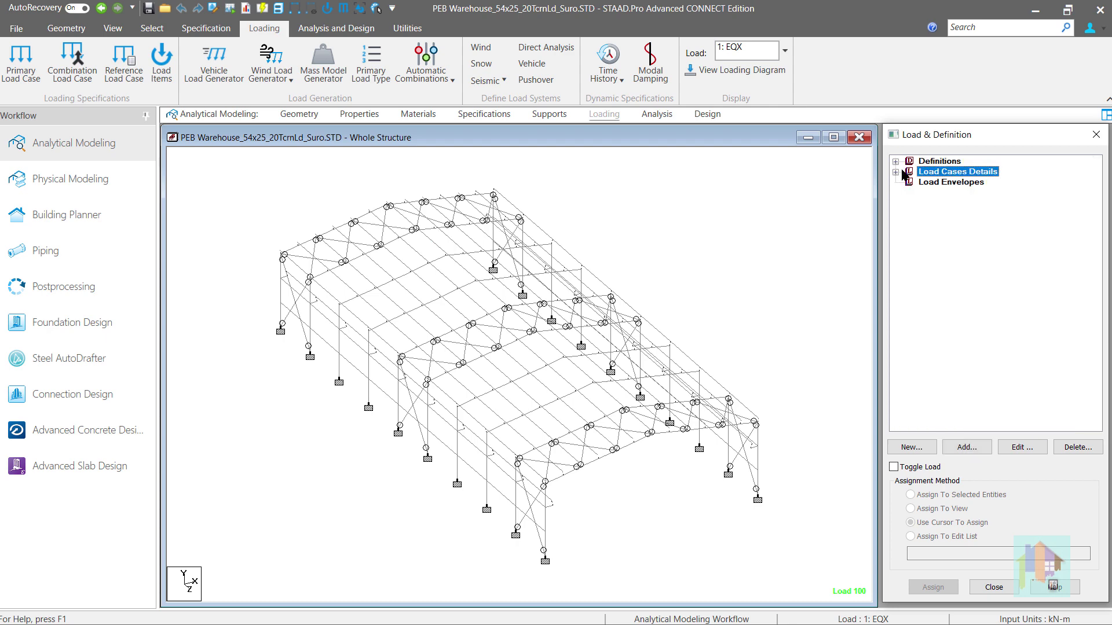
- Expand the vehicle definitions and inspect the section geometry of the longitudinal crane girder along the near side wall
{"action": "left_click", "coordinate": [896, 161]}
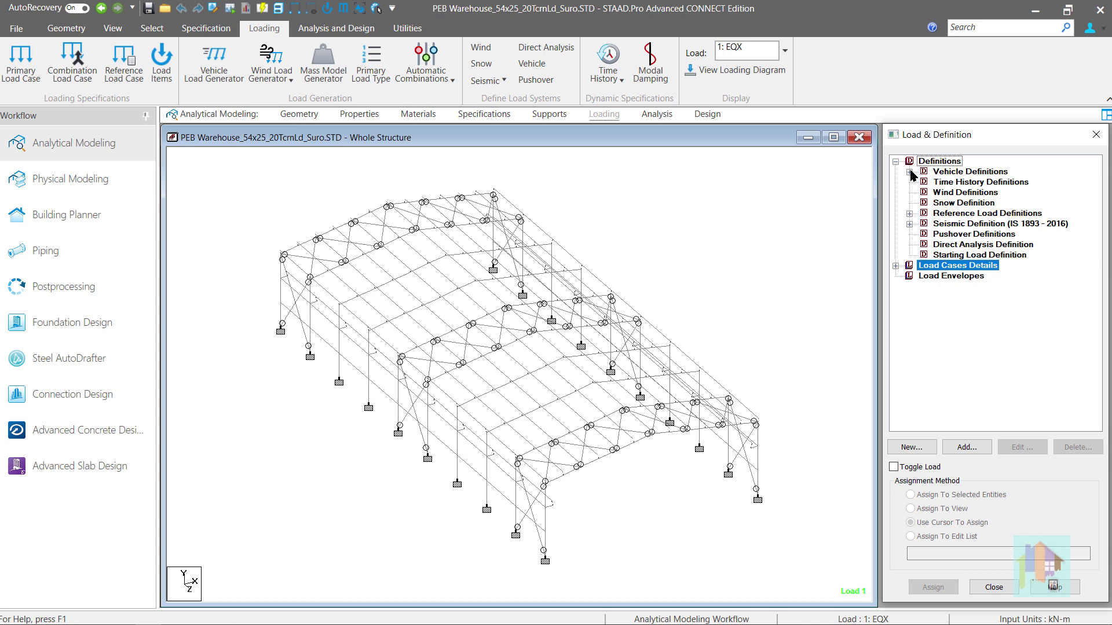
{"action": "left_click", "coordinate": [909, 172]}
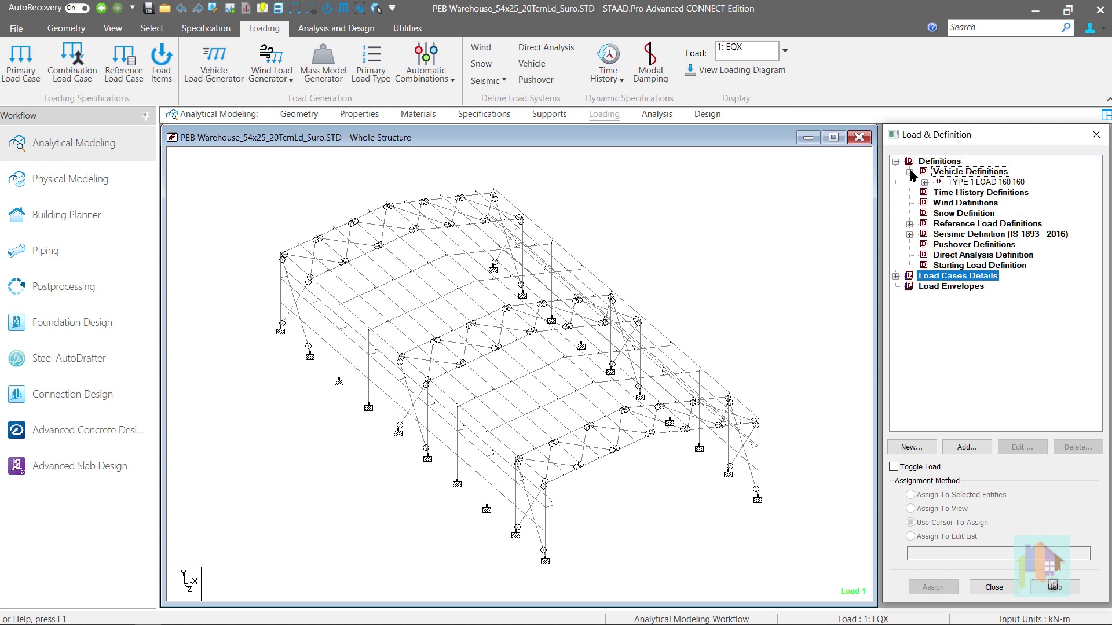
{"action": "left_click", "coordinate": [474, 438]}
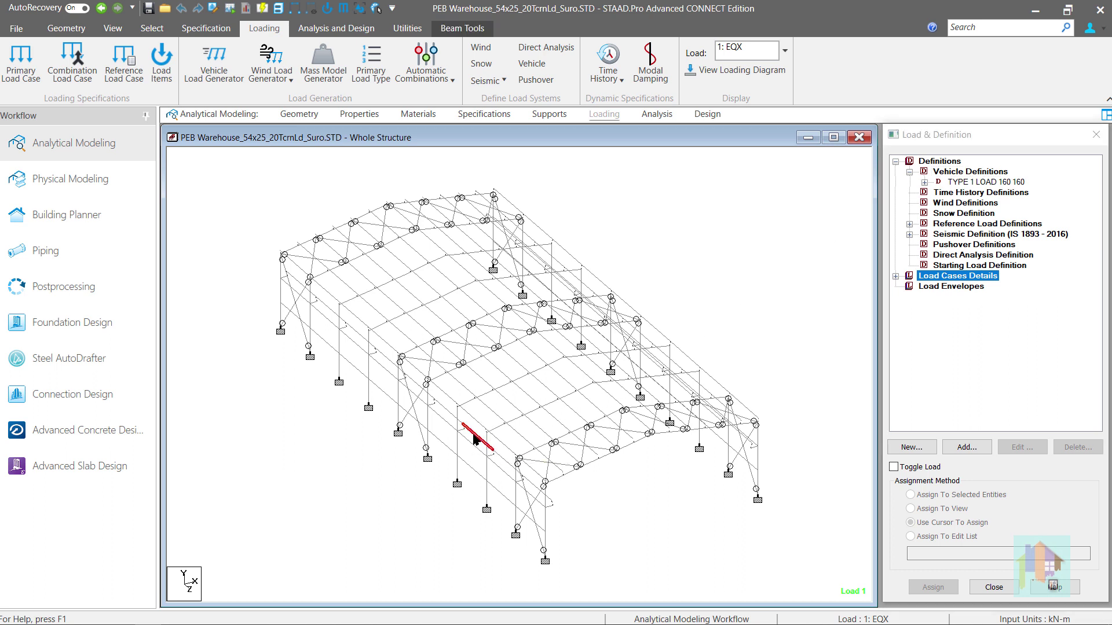
{"action": "double_click", "coordinate": [474, 439]}
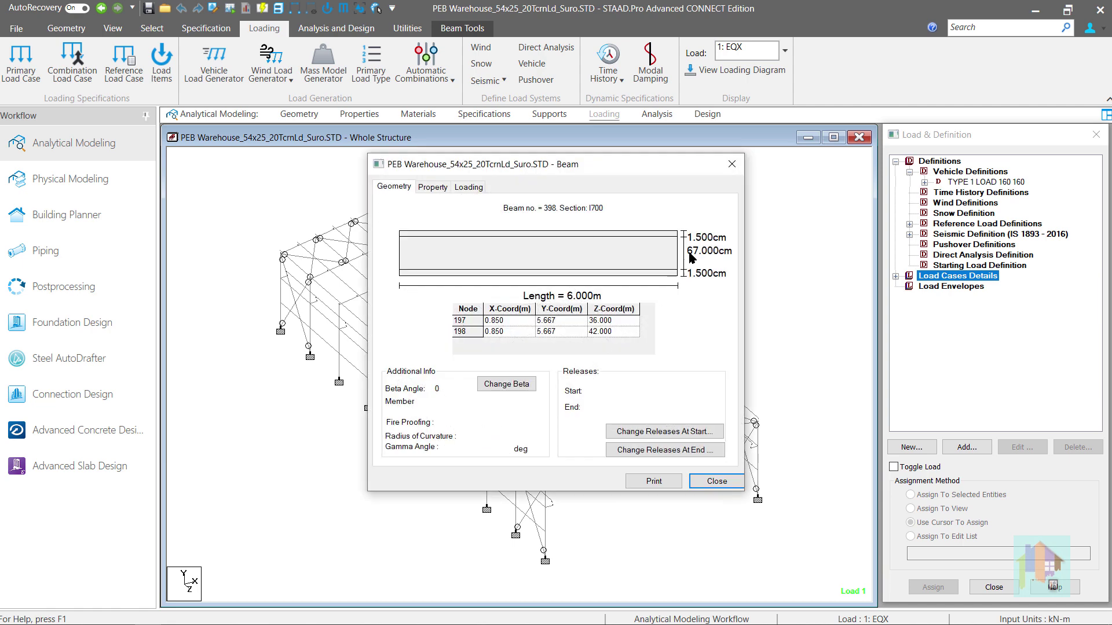
{"action": "left_click", "coordinate": [732, 164]}
- Render the front corner members in 3D and examine the girder's connection to the columns from several angles
{"action": "left_click_drag", "start_coordinate": [588, 582], "coordinate": [502, 439]}
{"action": "right_click", "coordinate": [628, 487]}
{"action": "left_click", "coordinate": [655, 445]}
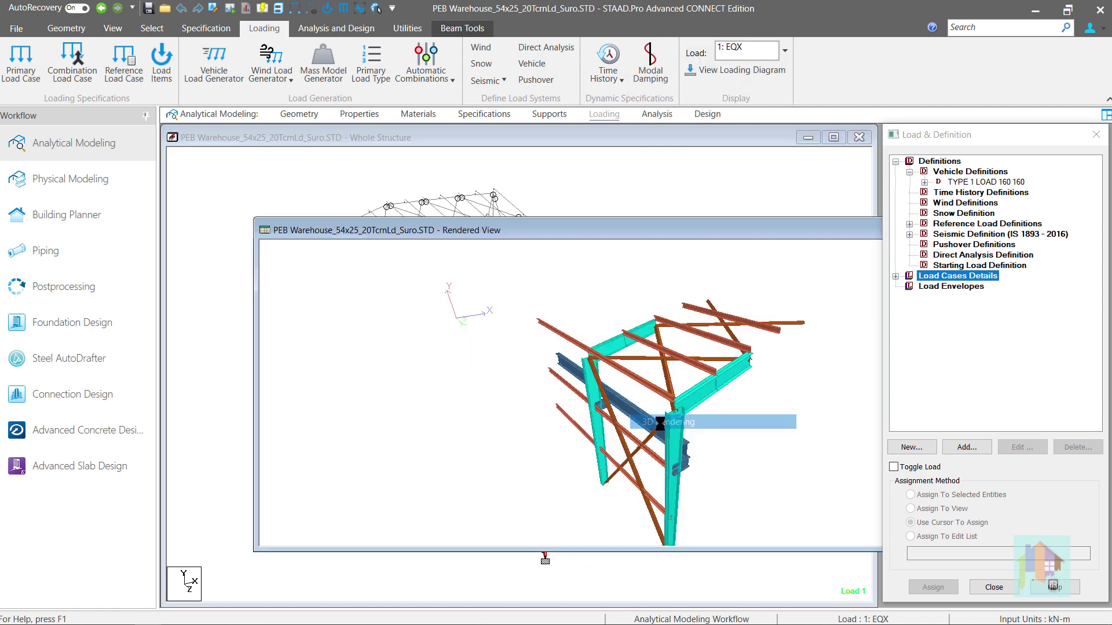
{"action": "left_click_drag", "start_coordinate": [653, 457], "coordinate": [602, 427]}
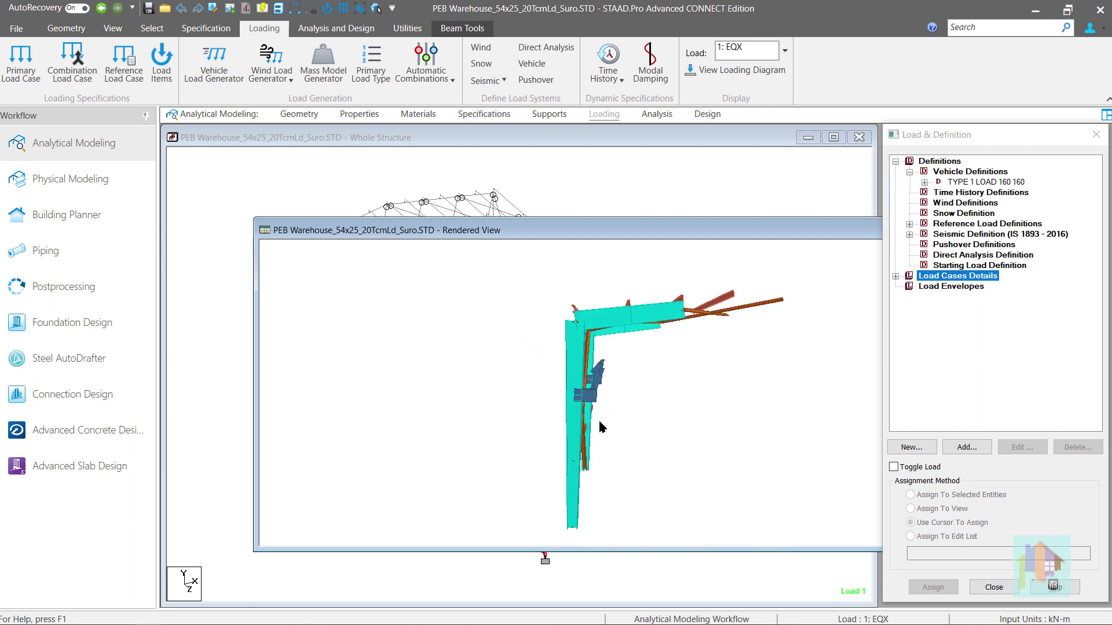
{"action": "left_click_drag", "start_coordinate": [599, 422], "coordinate": [505, 427]}
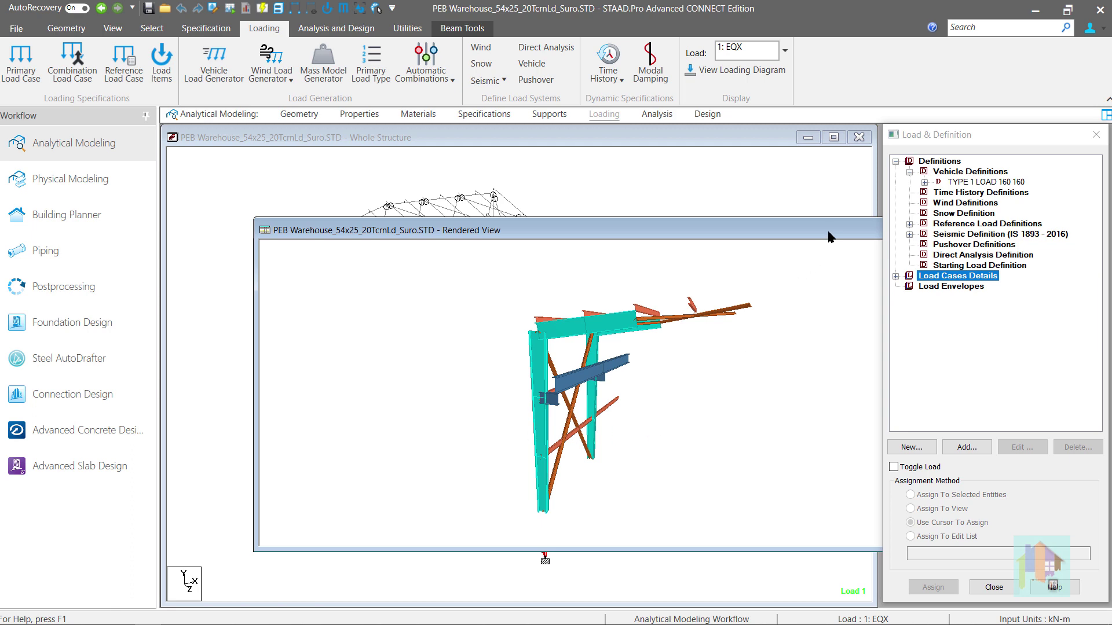
{"action": "left_click_drag", "start_coordinate": [830, 236], "coordinate": [625, 265]}
{"action": "left_click", "coordinate": [836, 257]}
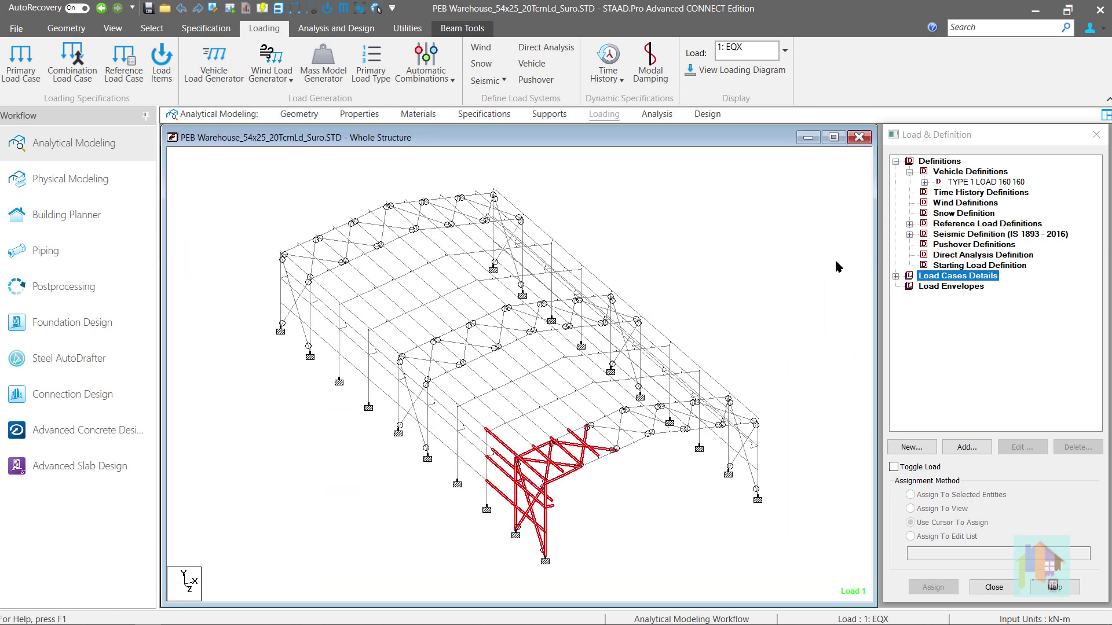
- Inspect the width, wheel loads and spacing of the Type 1 vehicle definition
{"action": "left_click", "coordinate": [925, 182]}
{"action": "double_click", "coordinate": [982, 183]}
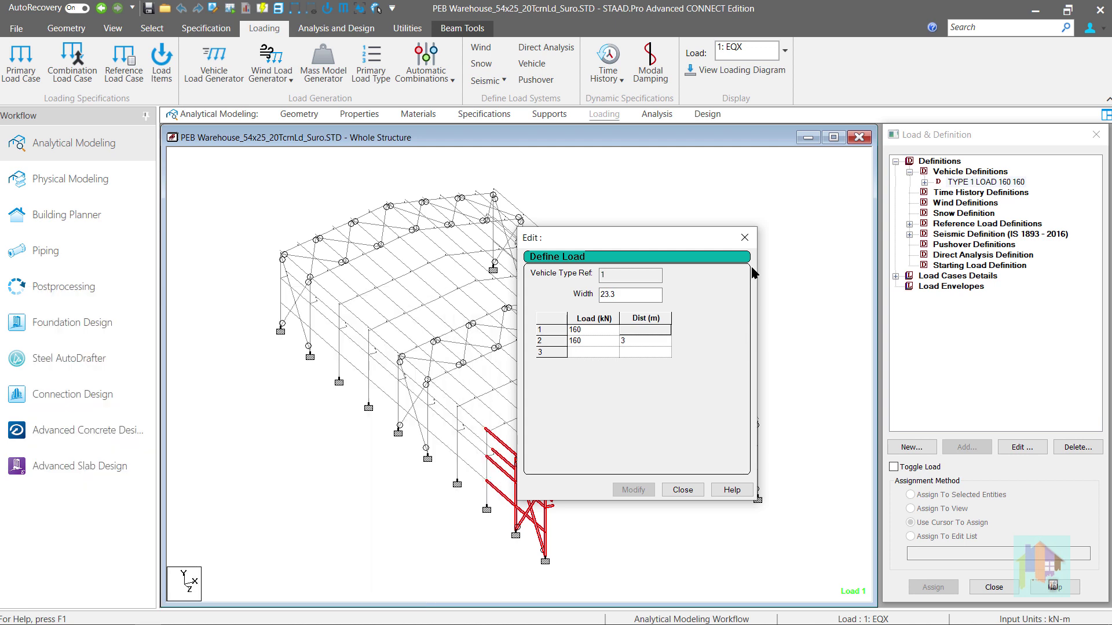
{"action": "left_click", "coordinate": [751, 240]}
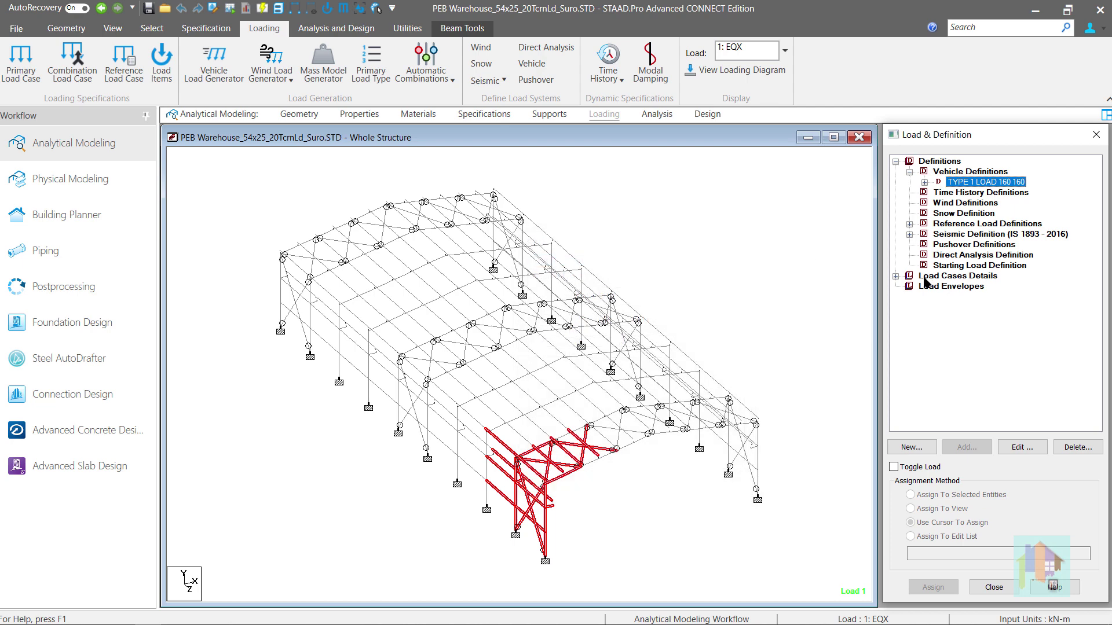
- Inspect the initial position and increments of the Type 1 generated load, plus the load generation settings for cases 5-54
{"action": "left_click", "coordinate": [895, 276]}
{"action": "left_click", "coordinate": [910, 328]}
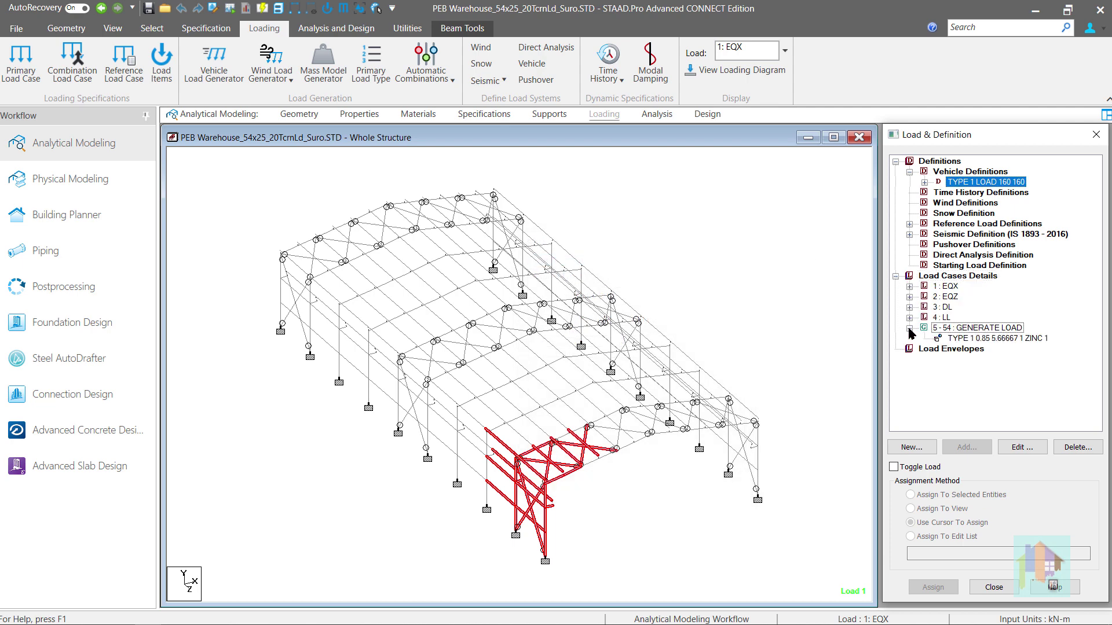
{"action": "left_click", "coordinate": [967, 339]}
{"action": "double_click", "coordinate": [967, 340]}
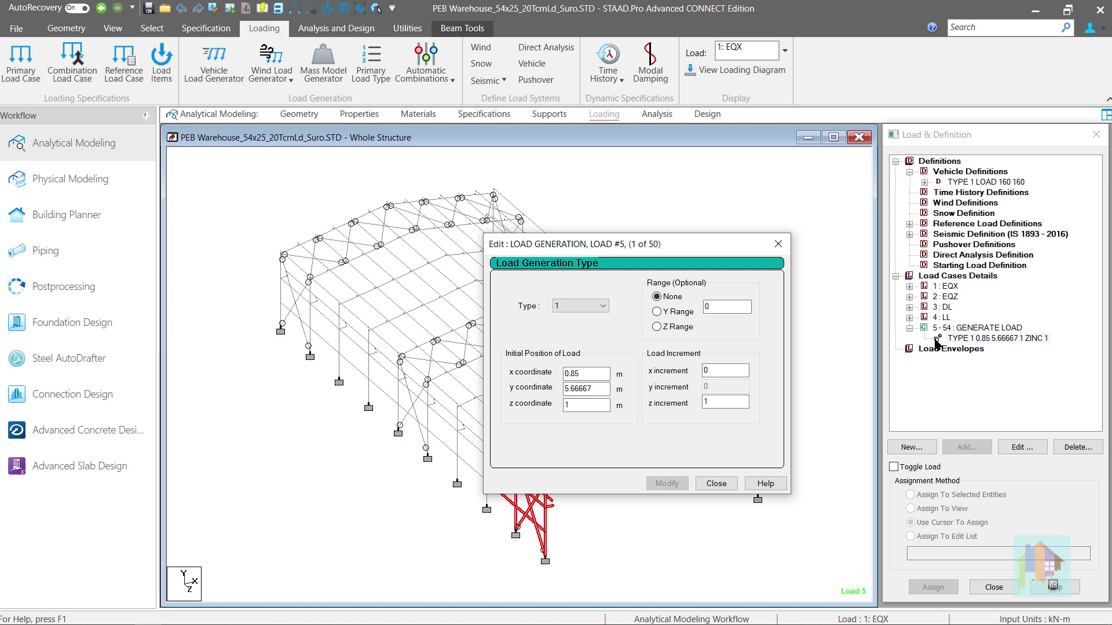
{"action": "left_click", "coordinate": [780, 245]}
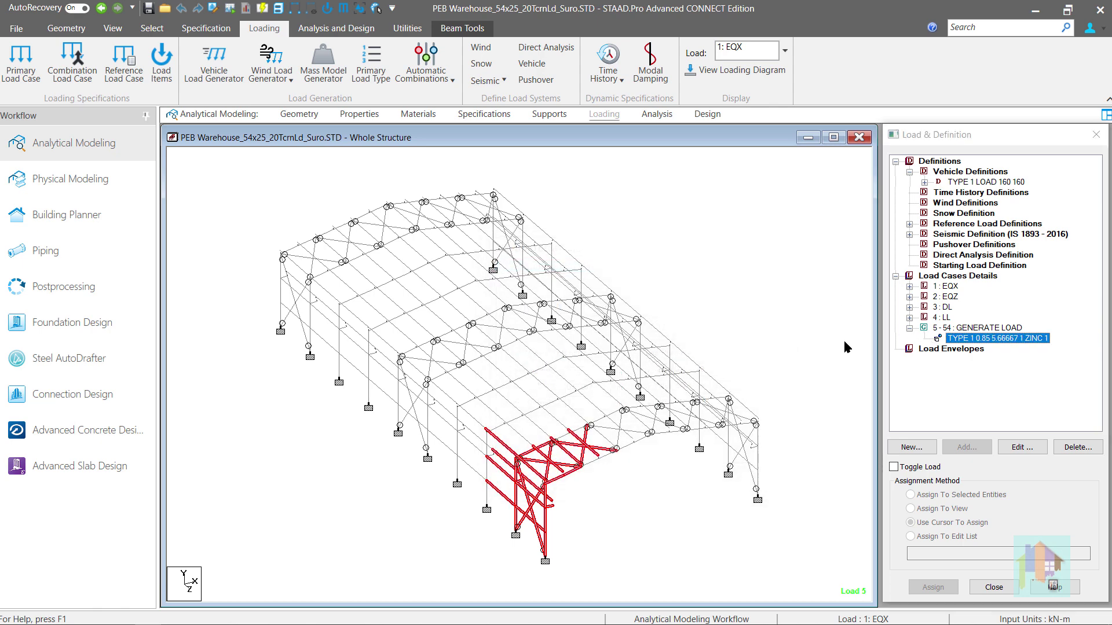
{"action": "double_click", "coordinate": [950, 328]}
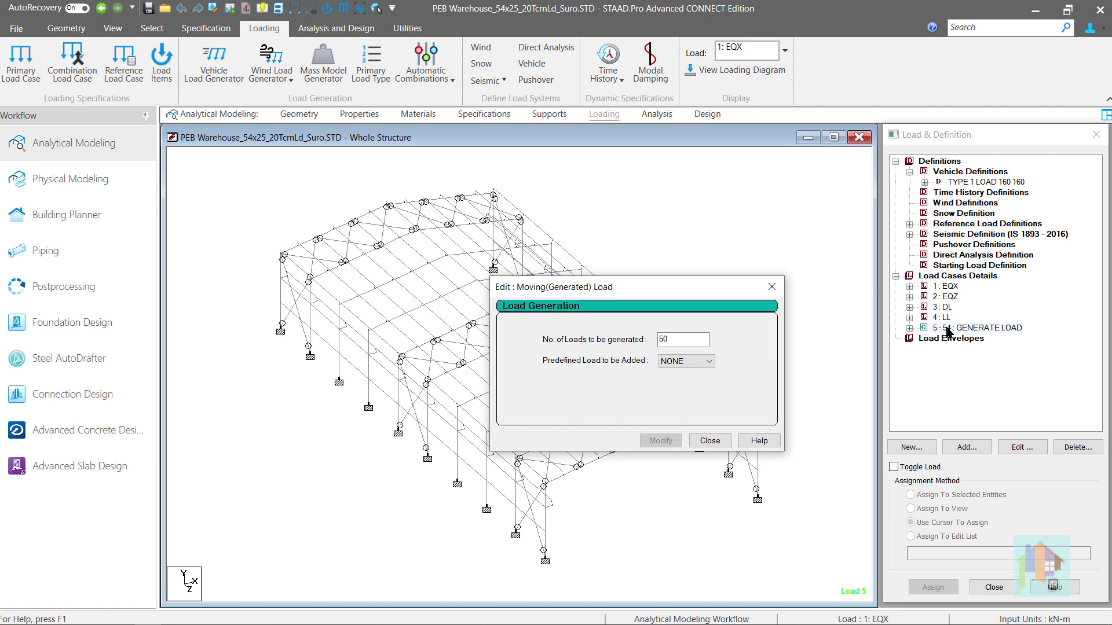
{"action": "left_click", "coordinate": [778, 288]}
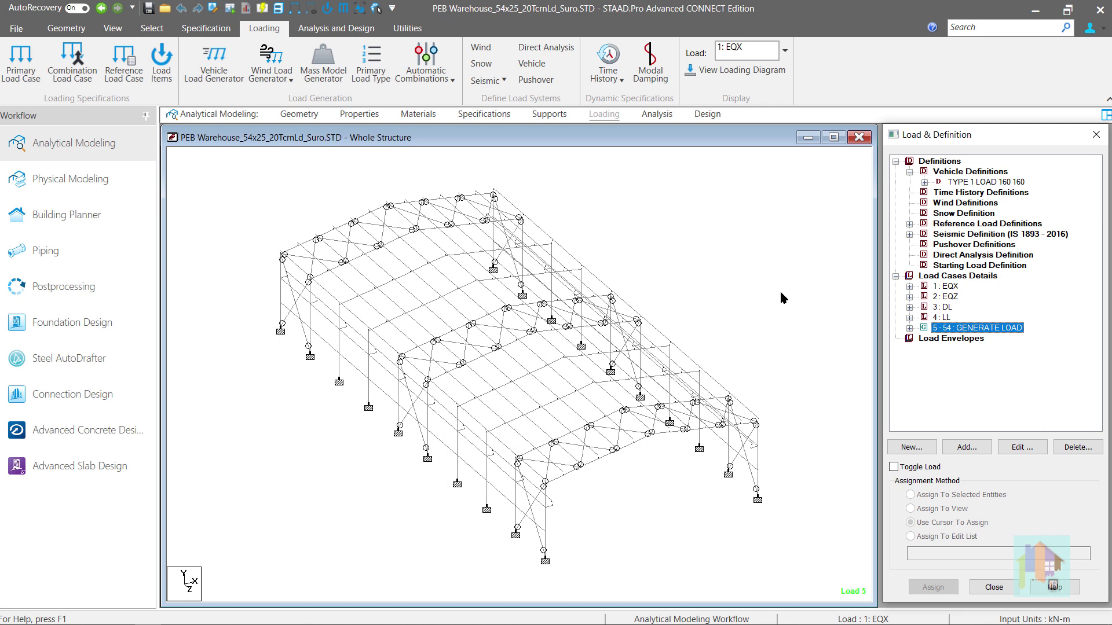
- Display the Type 1 moving load on the structure and pick out the girder and column beside its starting position
{"action": "left_click", "coordinate": [909, 328]}
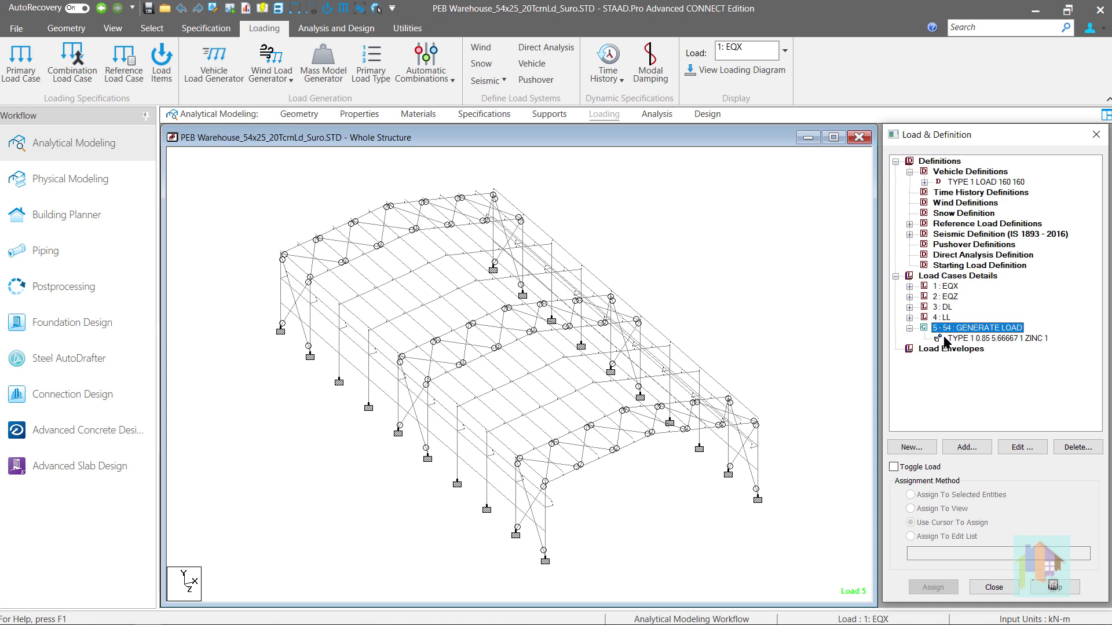
{"action": "left_click", "coordinate": [971, 340]}
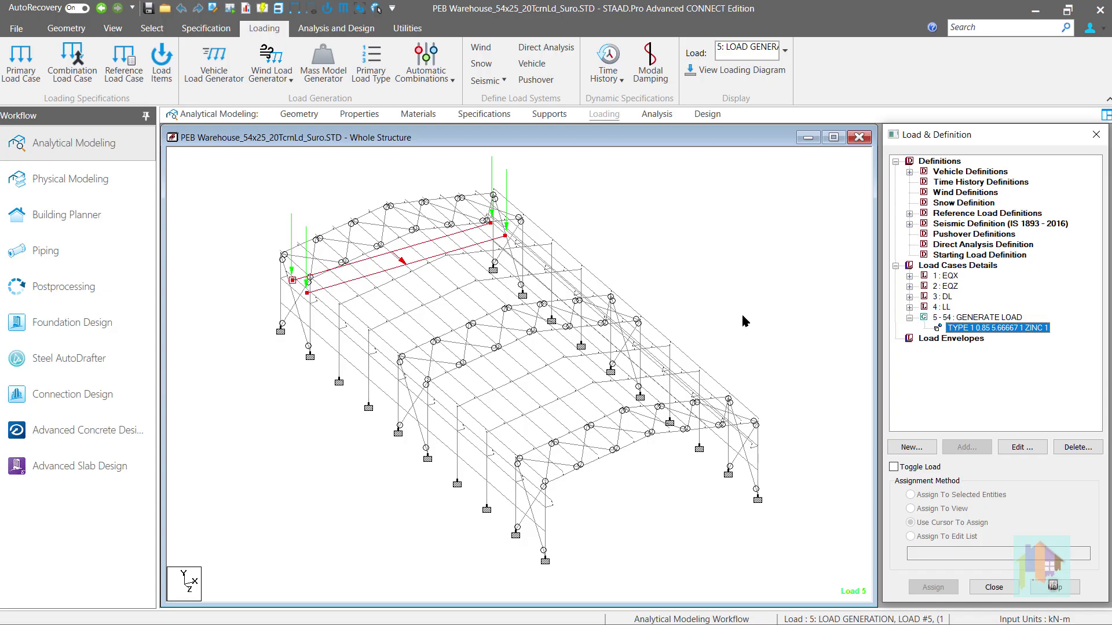
{"action": "left_click", "coordinate": [329, 311]}
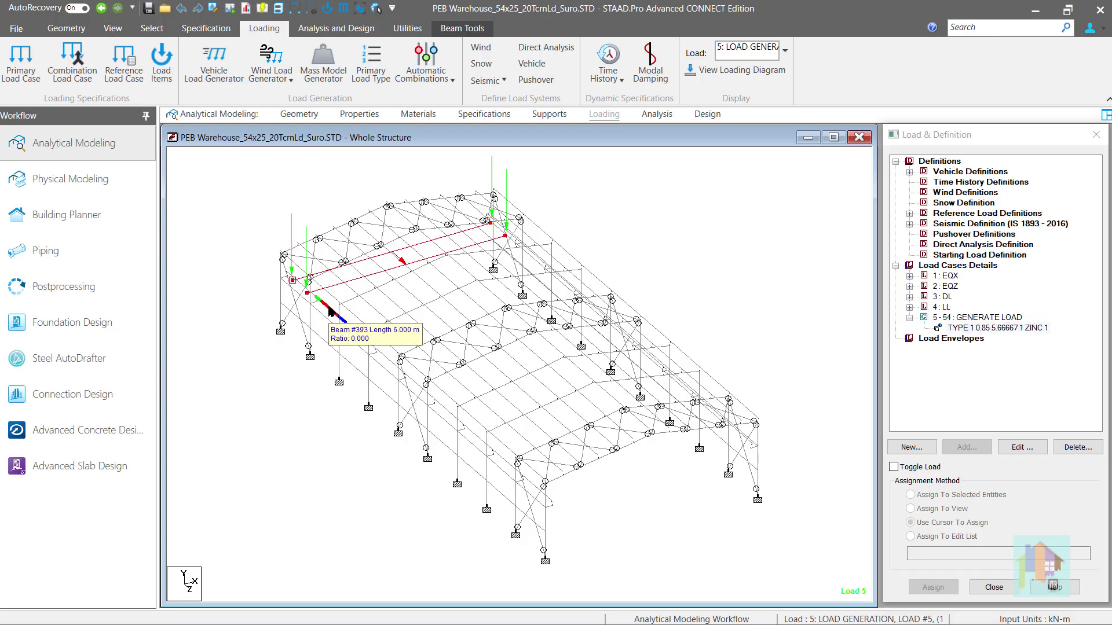
{"action": "left_click", "coordinate": [329, 311]}
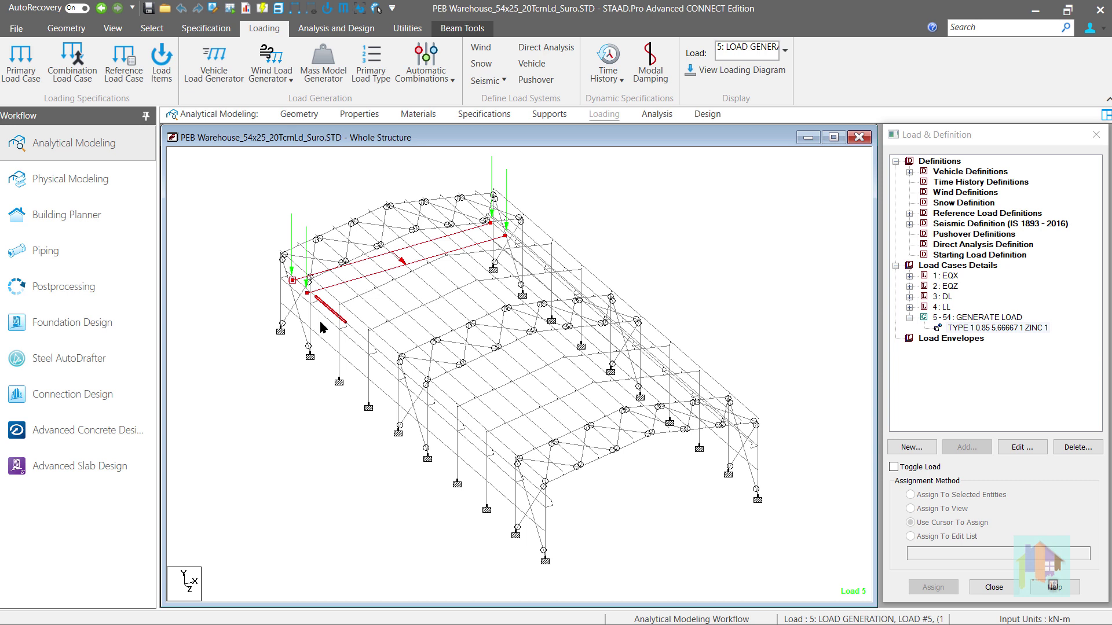
{"action": "left_click", "coordinate": [340, 348]}
- Examine the structure's displacement in Postprocessing for load cases 1: EQX and 2: EQZ
{"action": "left_click", "coordinate": [89, 281]}
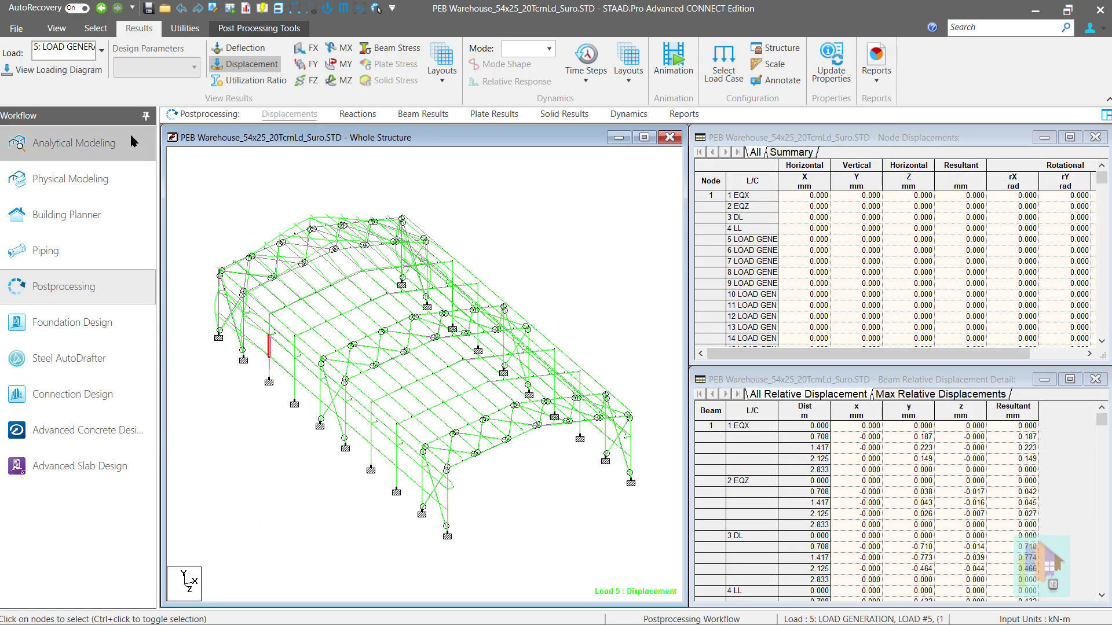
{"action": "left_click", "coordinate": [102, 51]}
{"action": "left_click", "coordinate": [191, 78]}
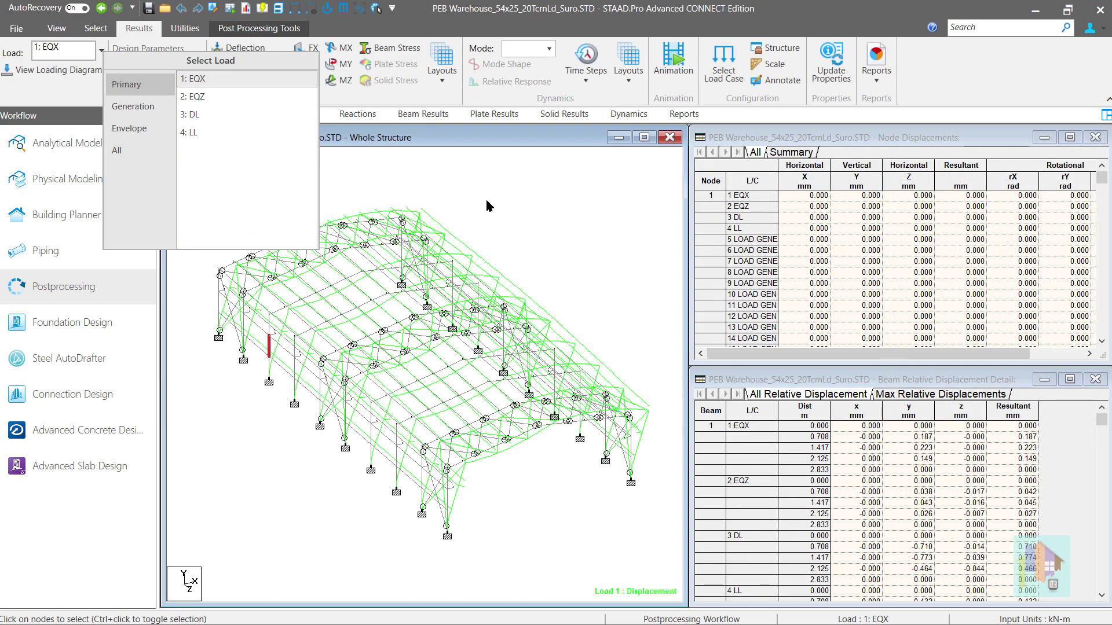
{"action": "left_click", "coordinate": [583, 248]}
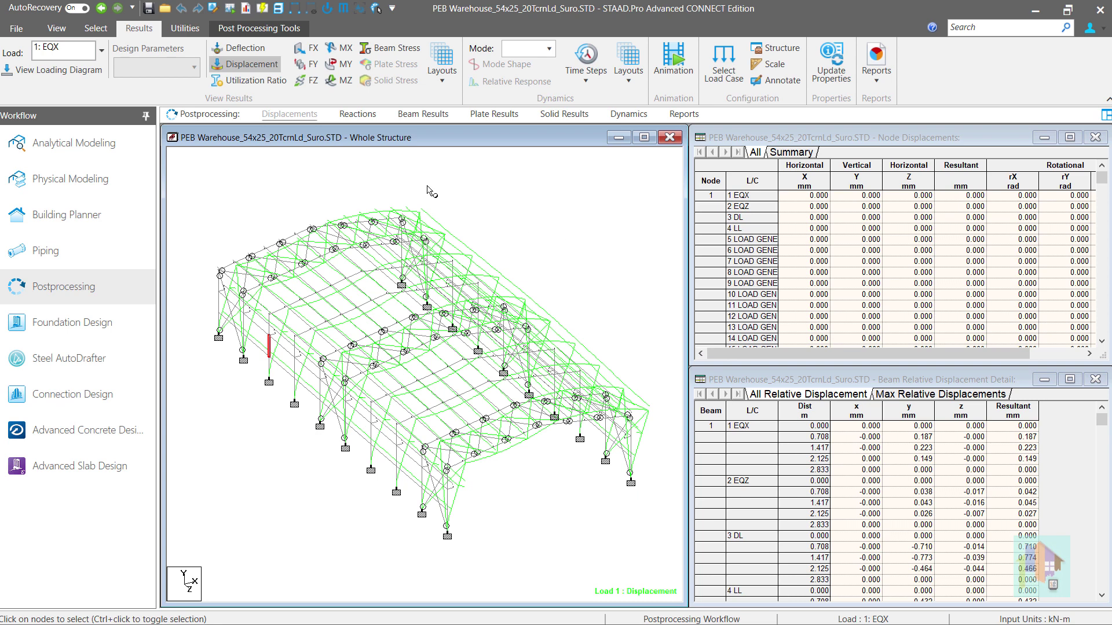
{"action": "left_click", "coordinate": [102, 51]}
{"action": "left_click", "coordinate": [191, 98]}
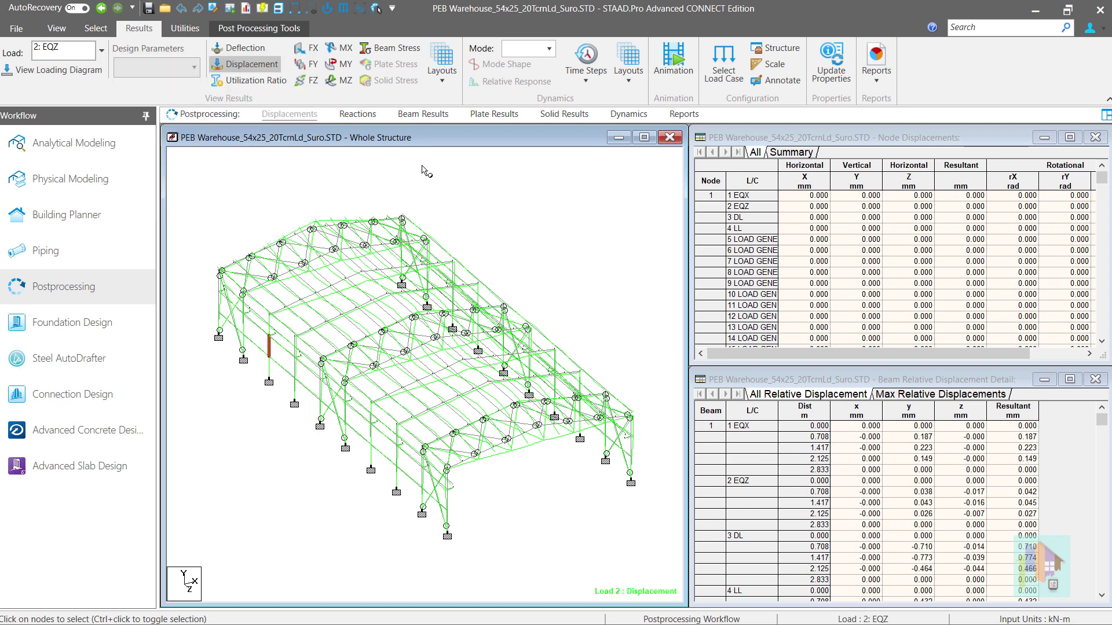
- Return to the Analytical Modeling workflow and open the model's load definitions and load cases
{"action": "left_click", "coordinate": [110, 152]}
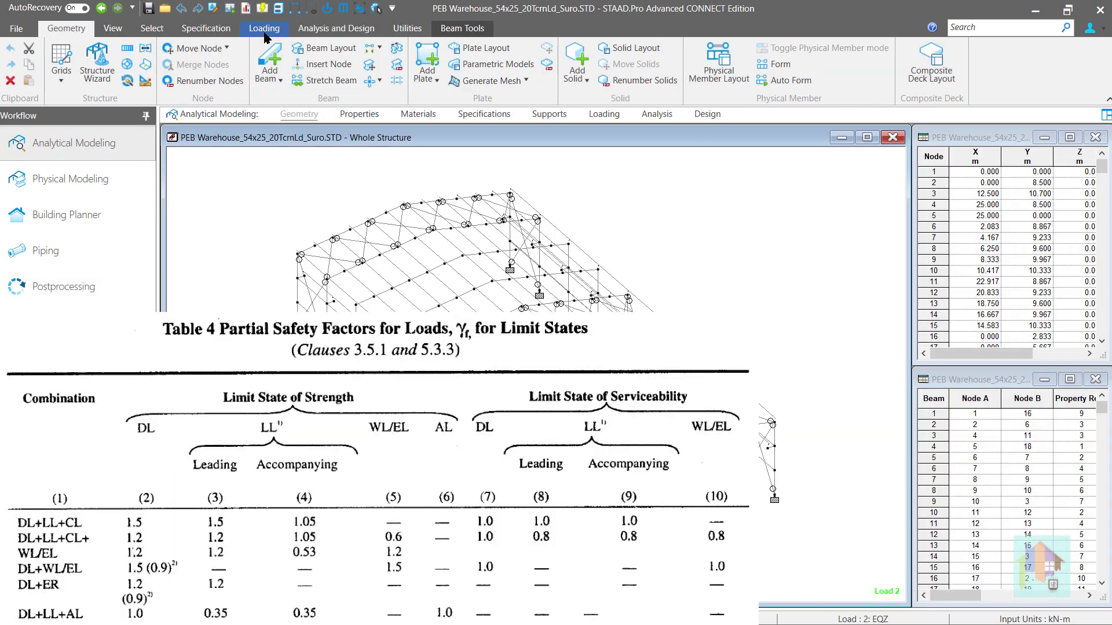
{"action": "left_click", "coordinate": [265, 32]}
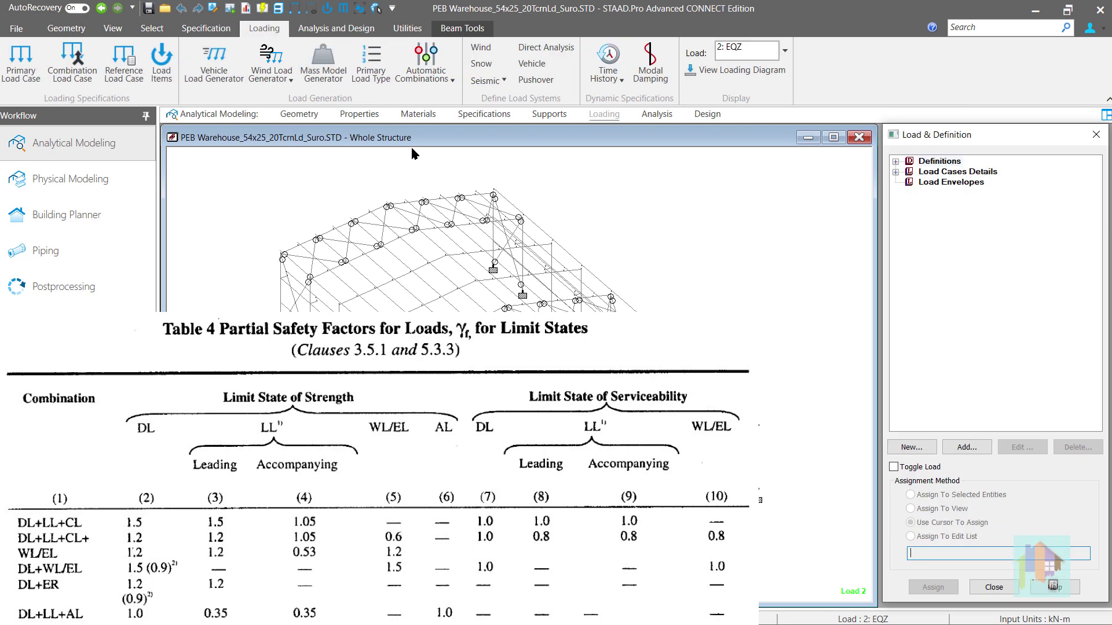
{"action": "left_click", "coordinate": [414, 154]}
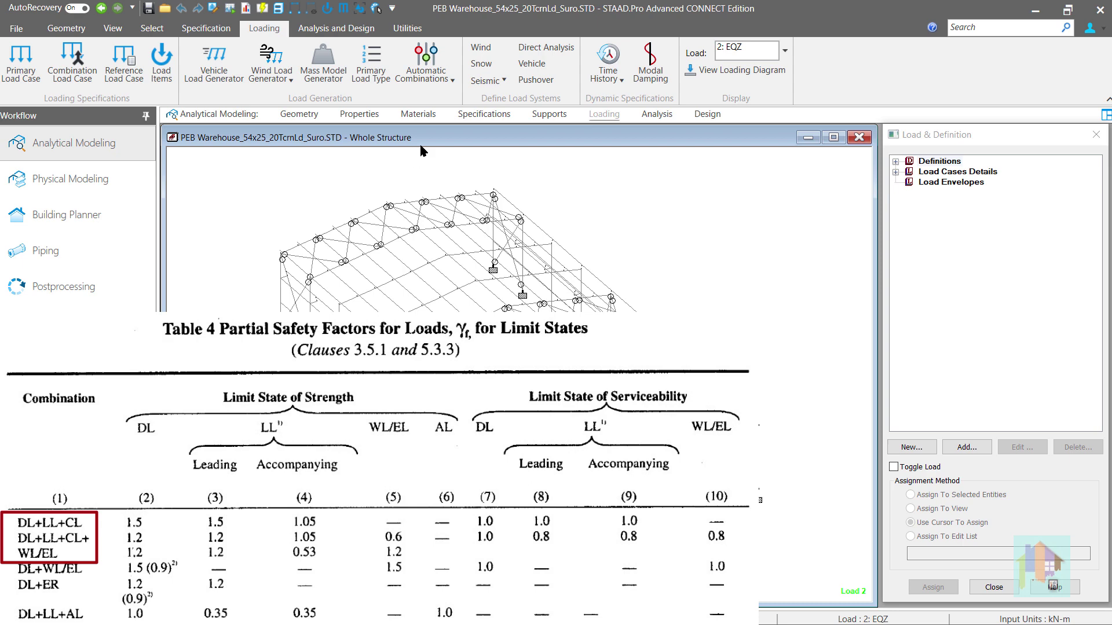
- Preview the automatic load combination settings for code IS:456/IS:800 and category IS800:2007 Table4(With Crane), without generating or adding any combinations
{"action": "left_click", "coordinate": [426, 67]}
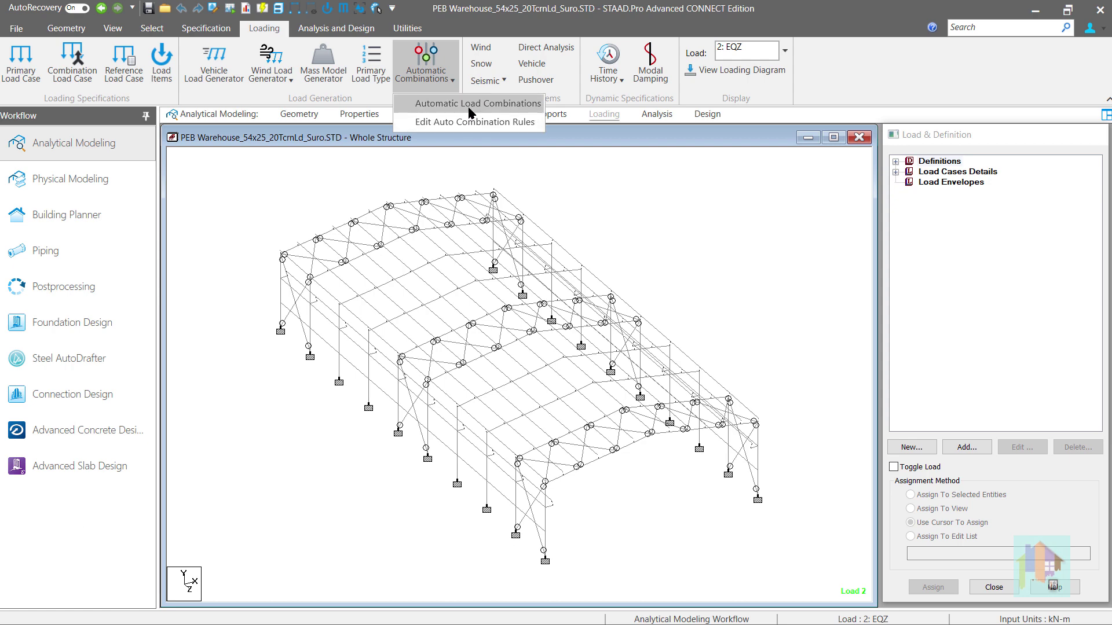
{"action": "left_click", "coordinate": [471, 104]}
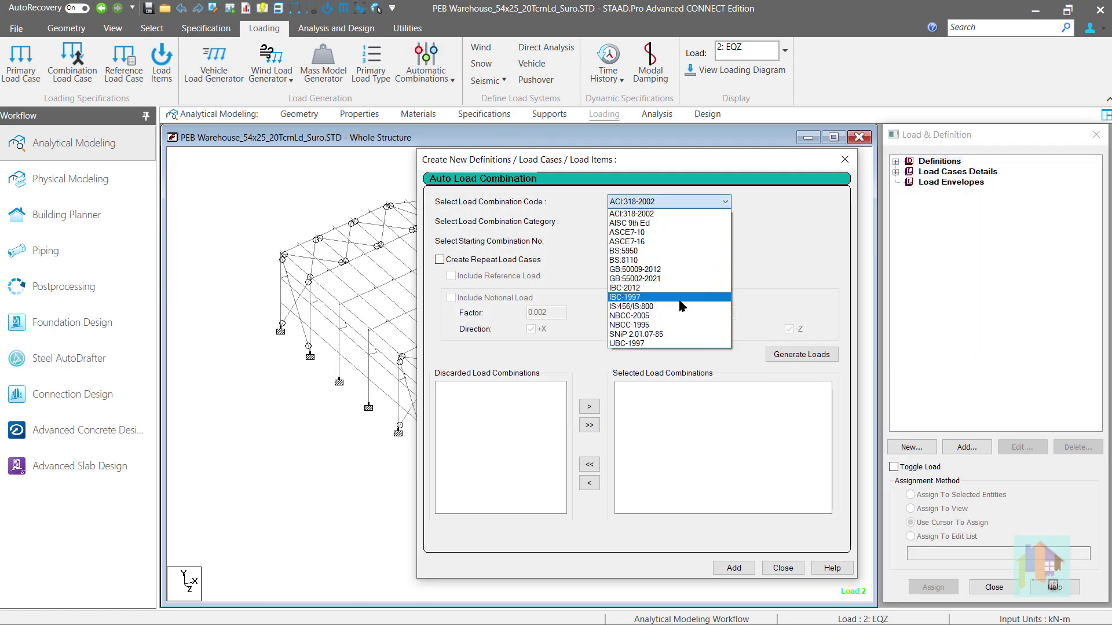
{"action": "left_click", "coordinate": [689, 306]}
{"action": "left_click", "coordinate": [701, 221]}
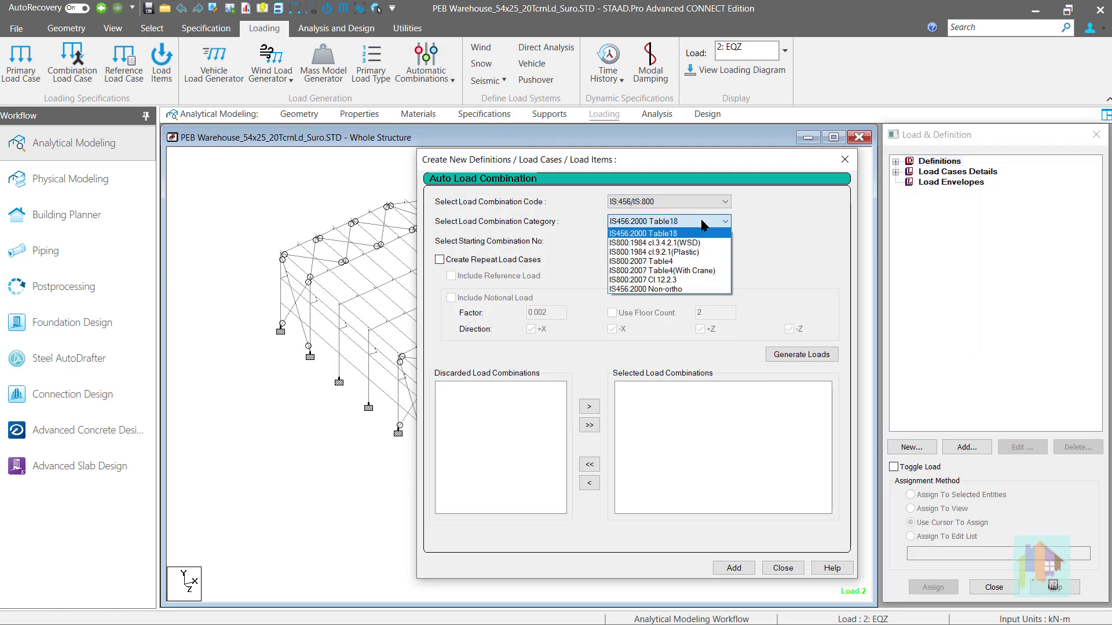
{"action": "left_click", "coordinate": [723, 271]}
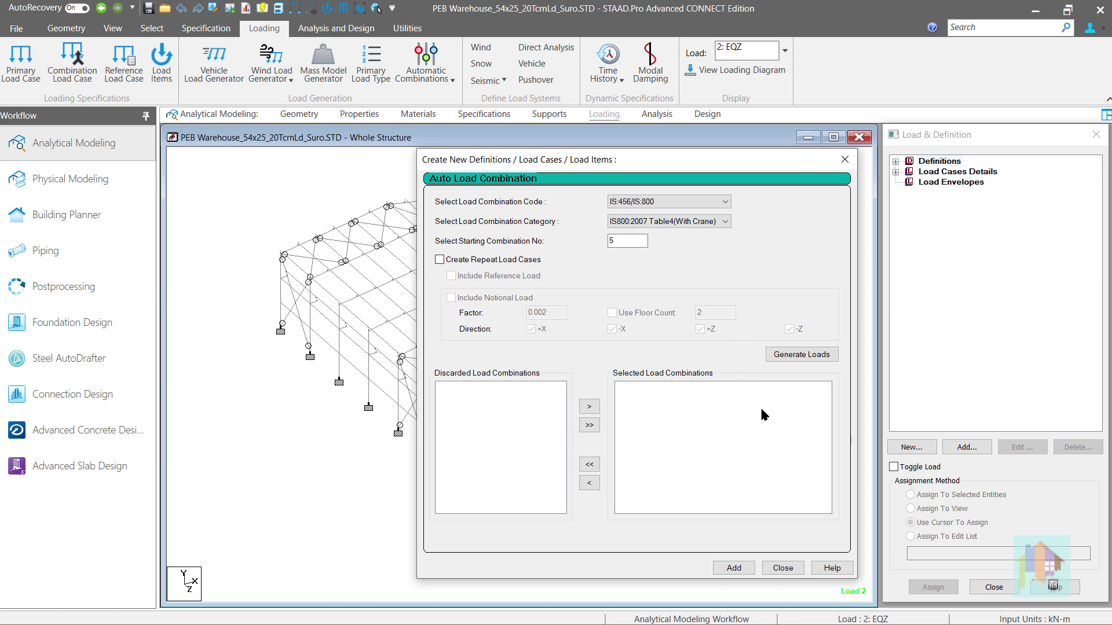
{"action": "left_click", "coordinate": [782, 568]}
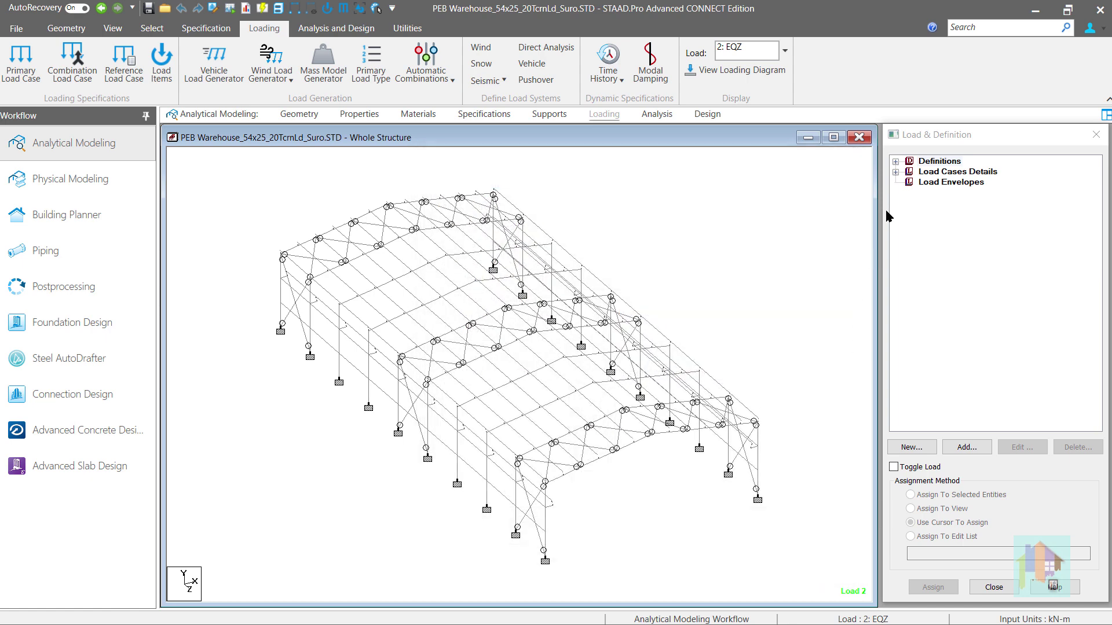
- Review the wheel loads, distance and width in the Type 1 vehicle definition
{"action": "left_click", "coordinate": [895, 162]}
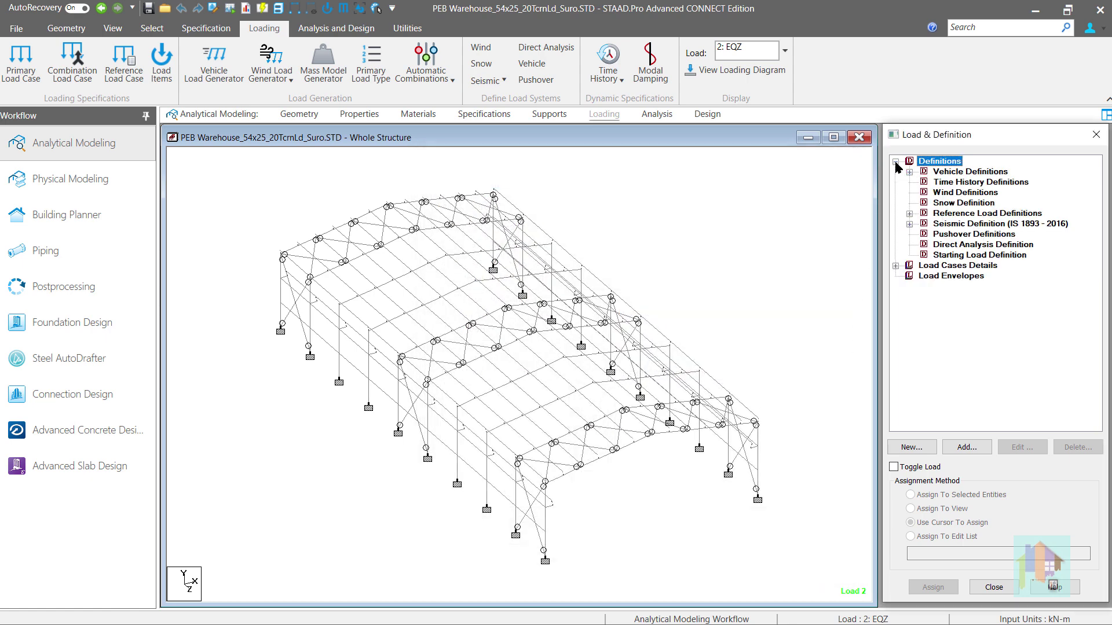
{"action": "left_click", "coordinate": [909, 172]}
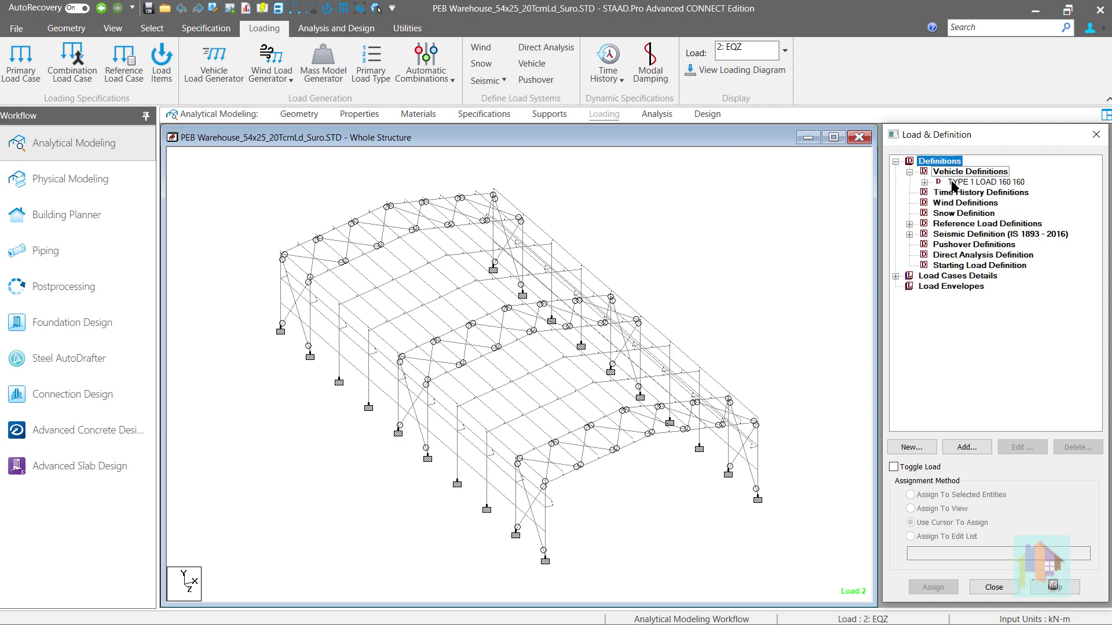
{"action": "double_click", "coordinate": [950, 182]}
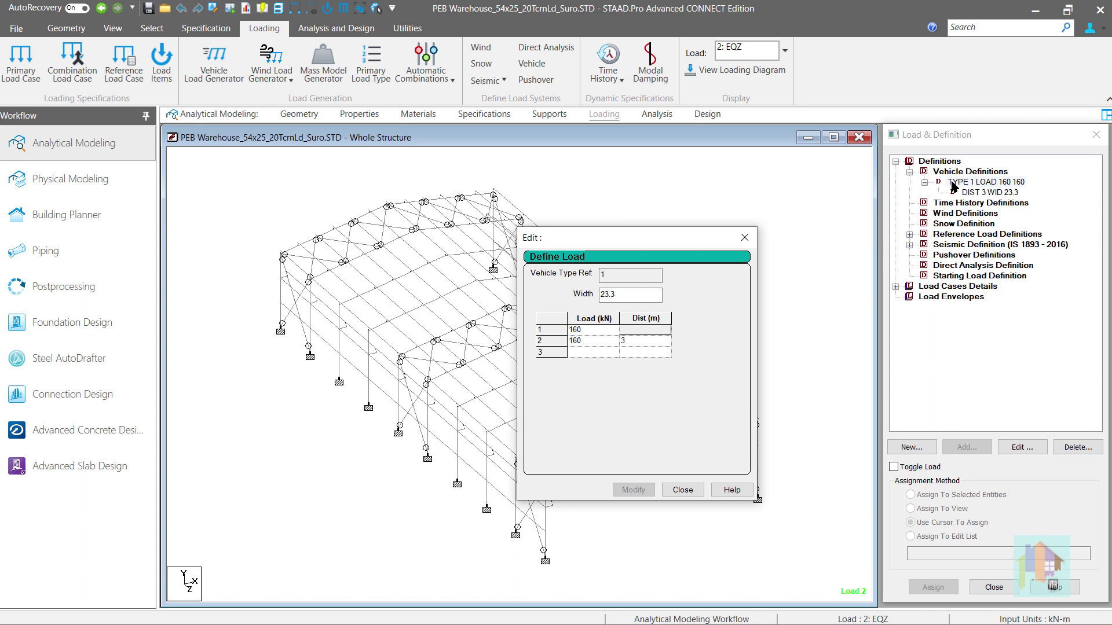
{"action": "left_click", "coordinate": [745, 237]}
- Review the initial position and increments of the Type 1 moving load under generated load cases 5-54
{"action": "left_click", "coordinate": [896, 286]}
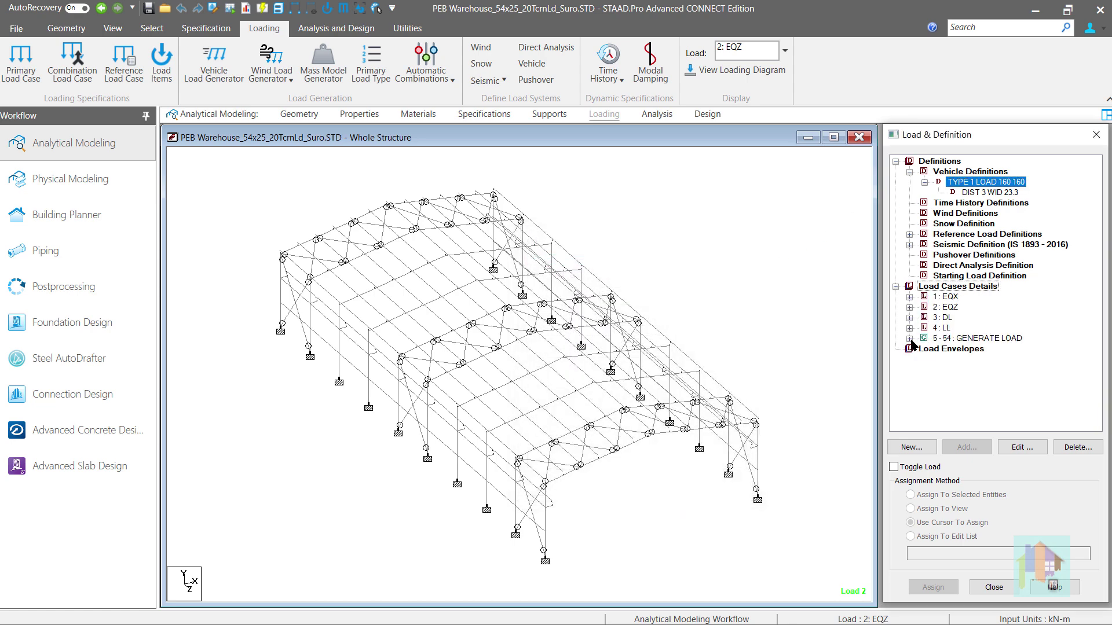
{"action": "left_click", "coordinate": [909, 339]}
{"action": "double_click", "coordinate": [952, 349]}
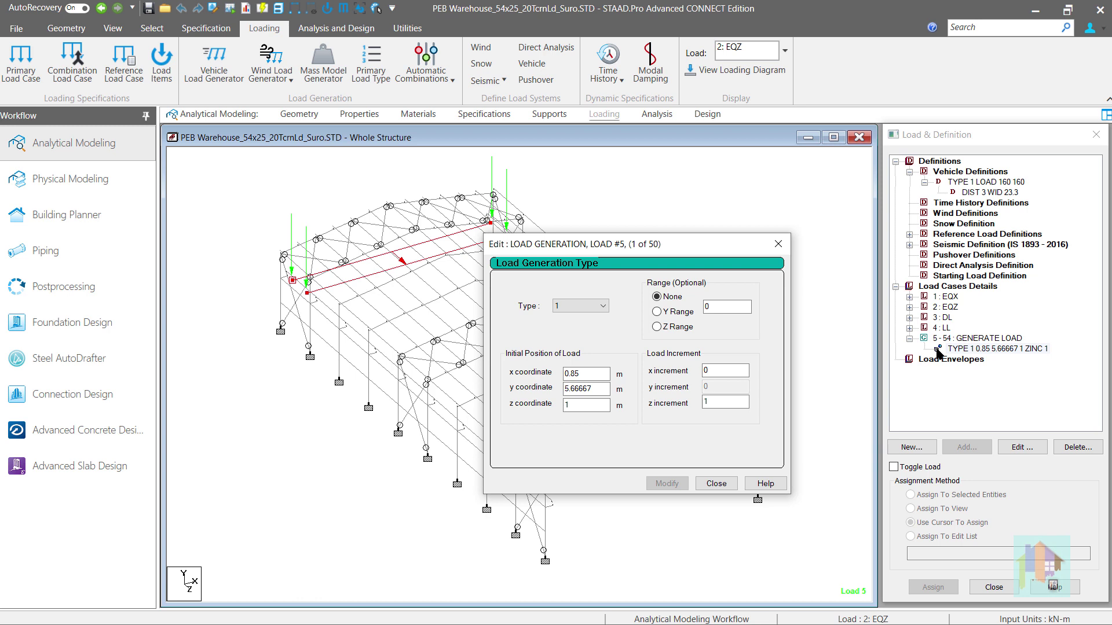
{"action": "left_click", "coordinate": [787, 246]}
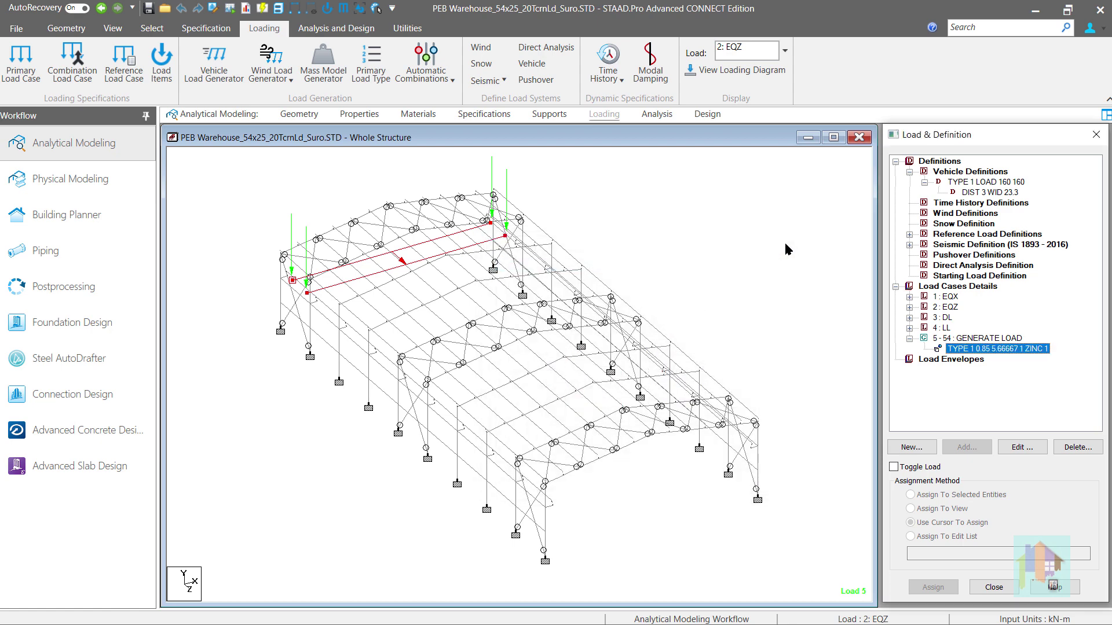
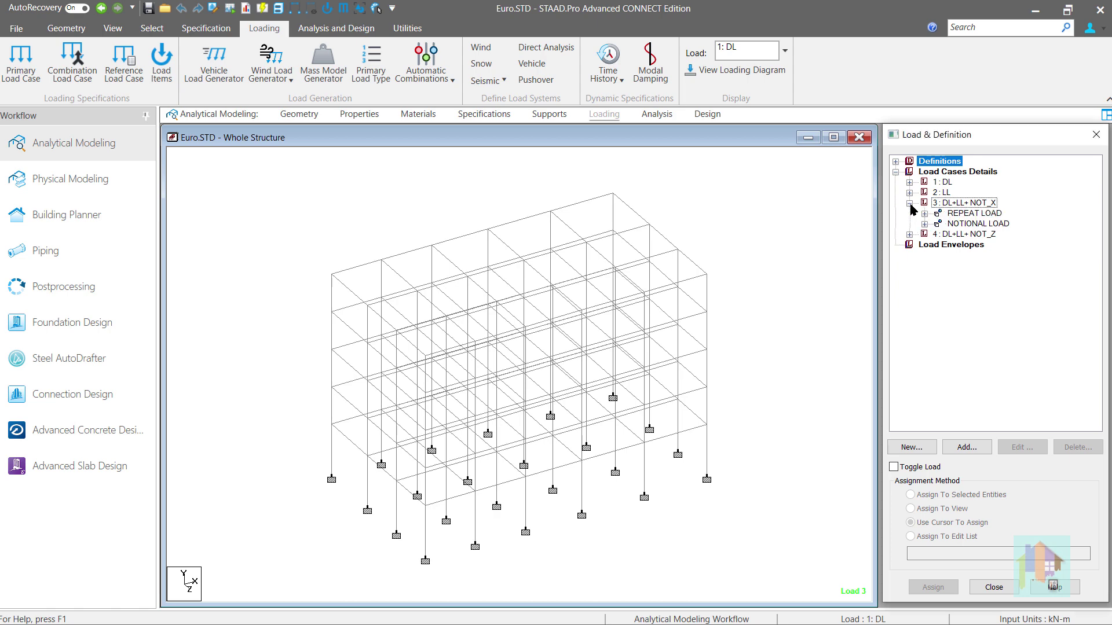
- In the Euro.STD model, examine the repeat load factors and the notional load definition of load case 3: DL+LL+ NOT_X
{"action": "left_click", "coordinate": [924, 224]}
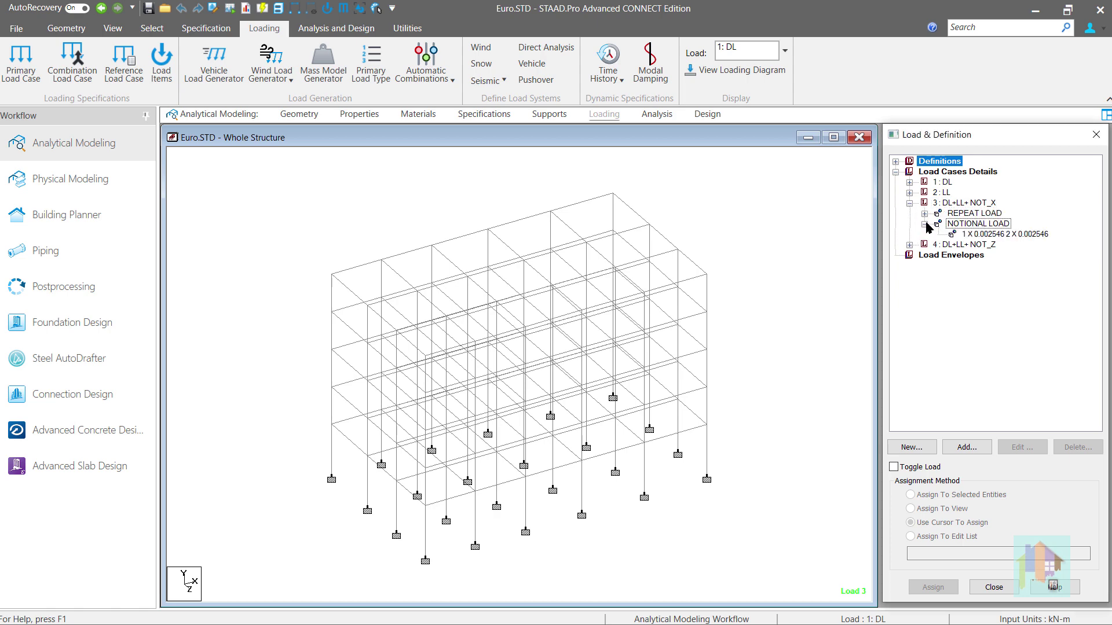
{"action": "left_click", "coordinate": [978, 228]}
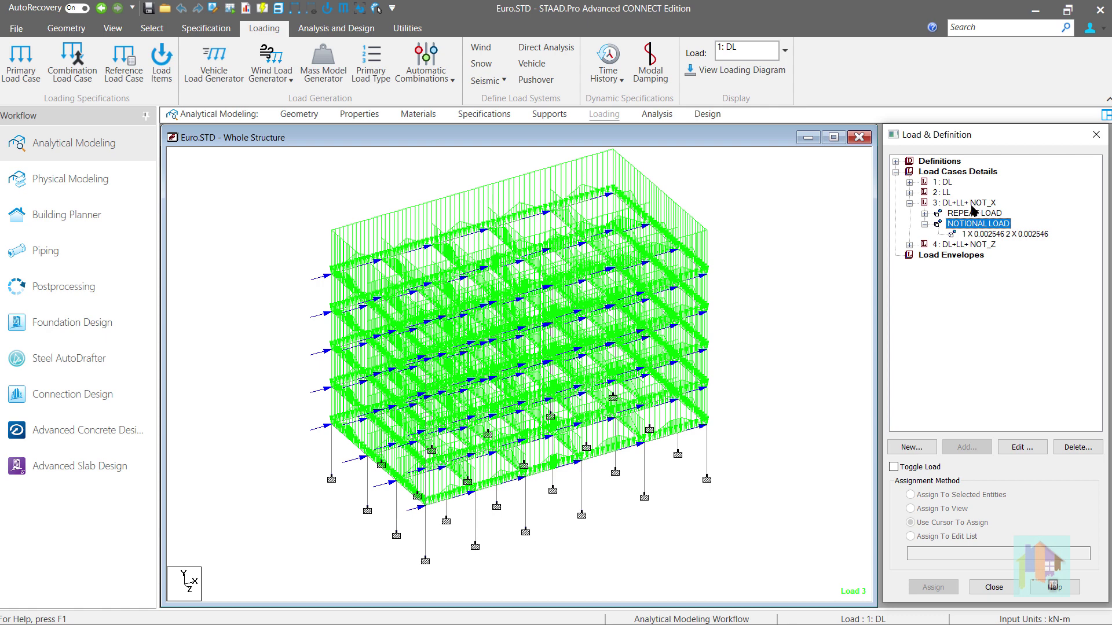
{"action": "left_click", "coordinate": [925, 213]}
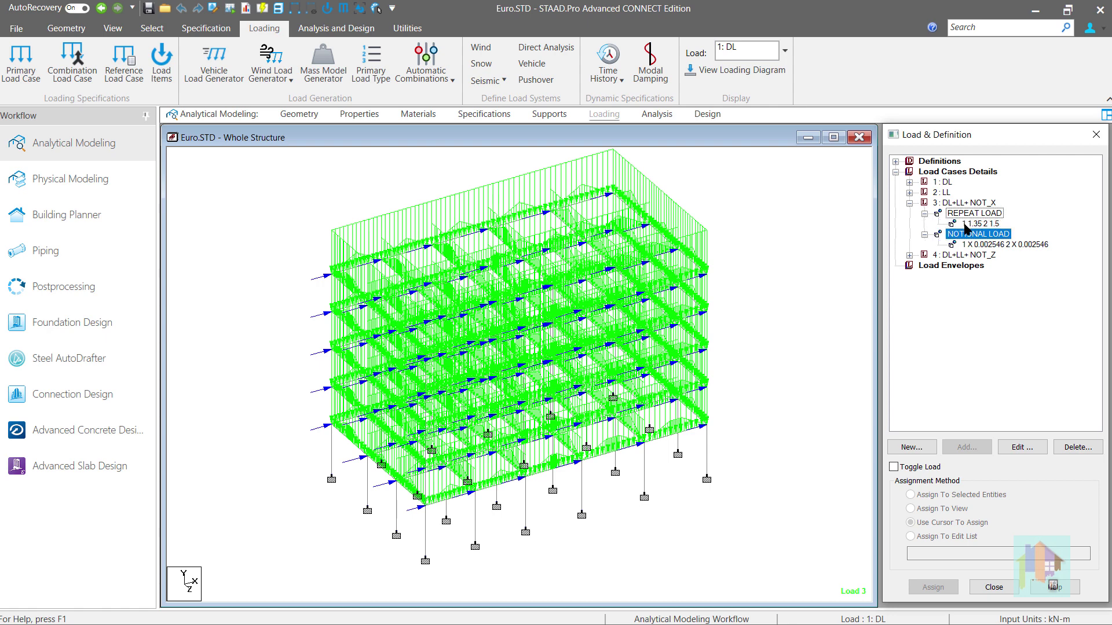
{"action": "left_click", "coordinate": [964, 224]}
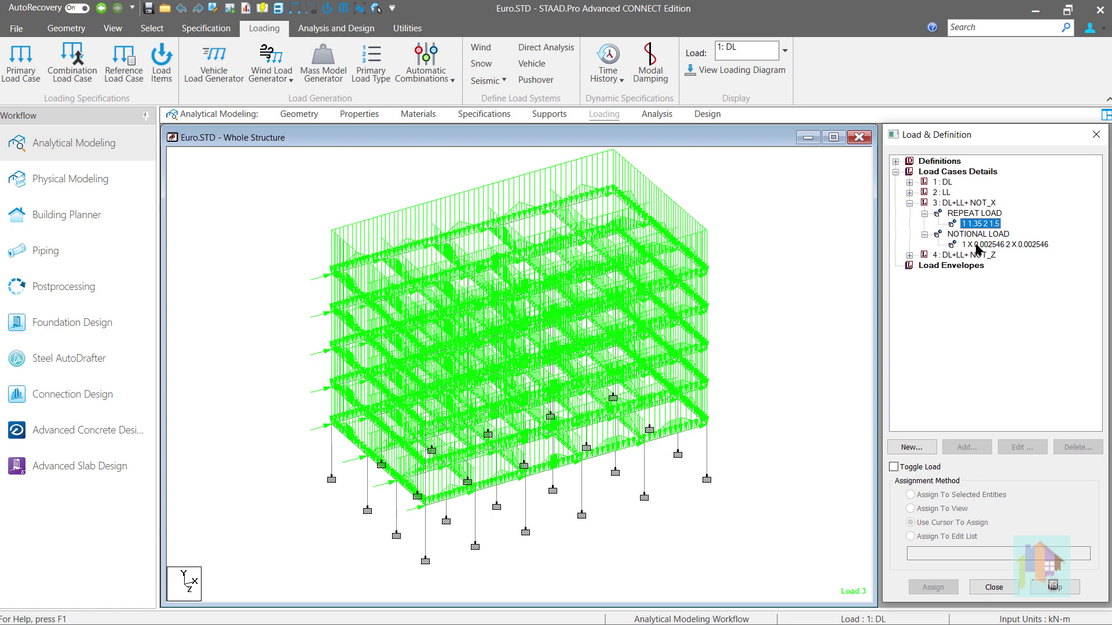
{"action": "left_click", "coordinate": [978, 246]}
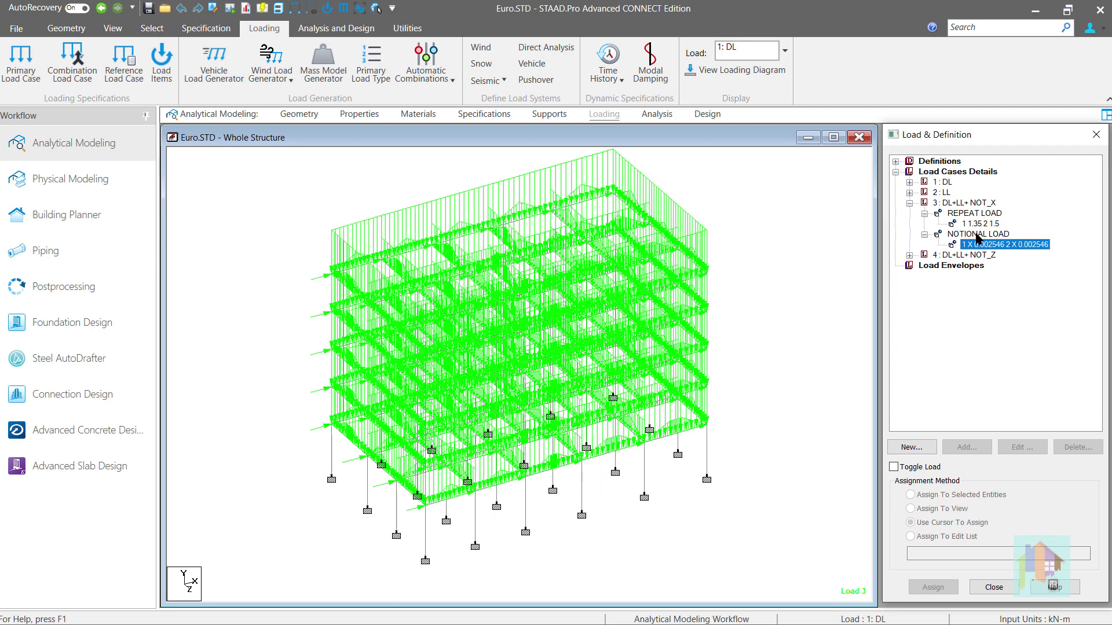
{"action": "double_click", "coordinate": [978, 235]}
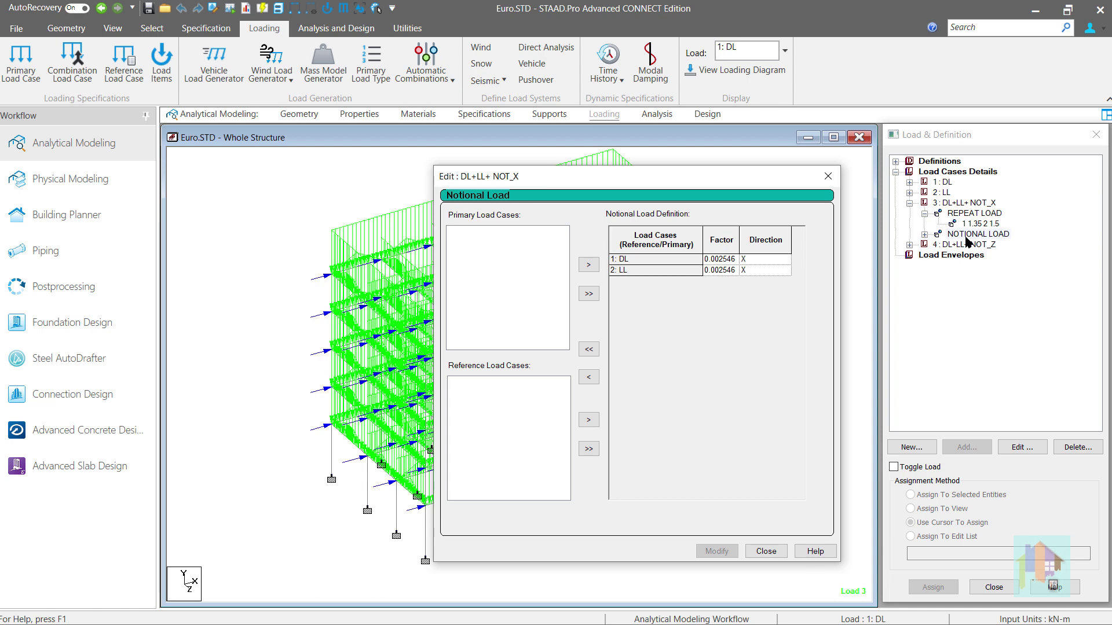
{"action": "left_click", "coordinate": [828, 177]}
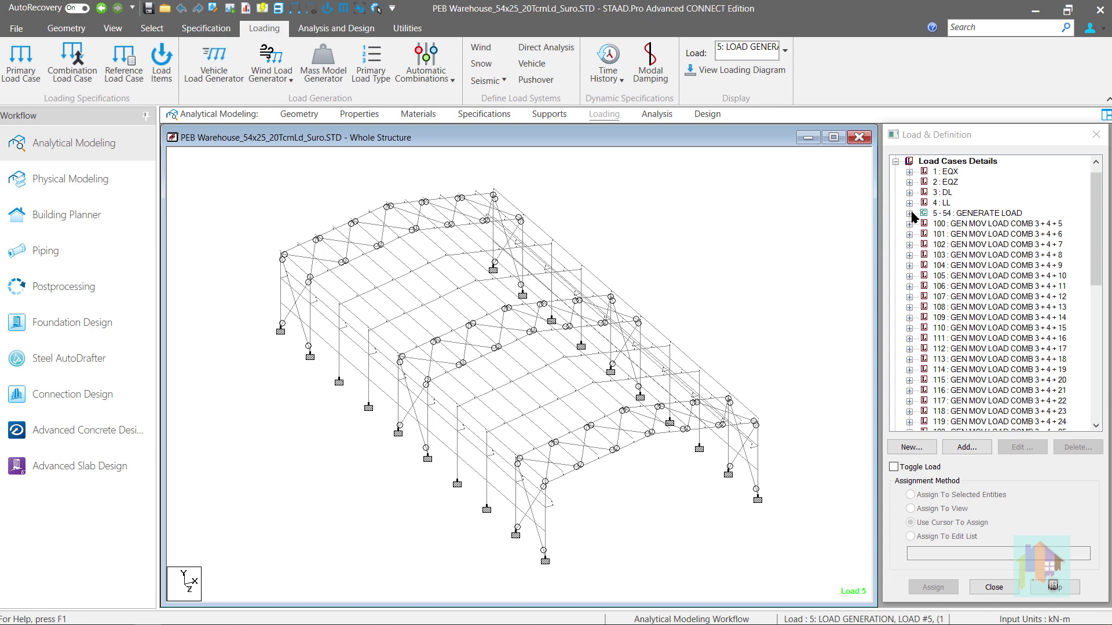
- In the PEB Warehouse model, display the Type 1 generated moving load and the loading diagram of case 100: GEN MOV LOAD COMB 3+4+5
{"action": "left_click", "coordinate": [931, 214]}
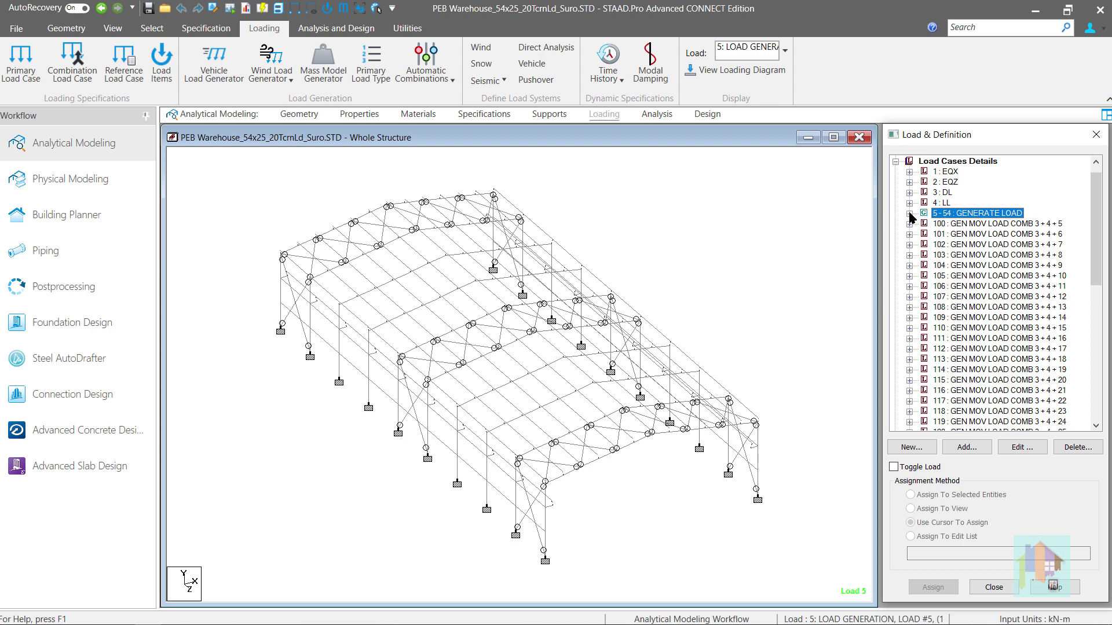
{"action": "left_click", "coordinate": [909, 214]}
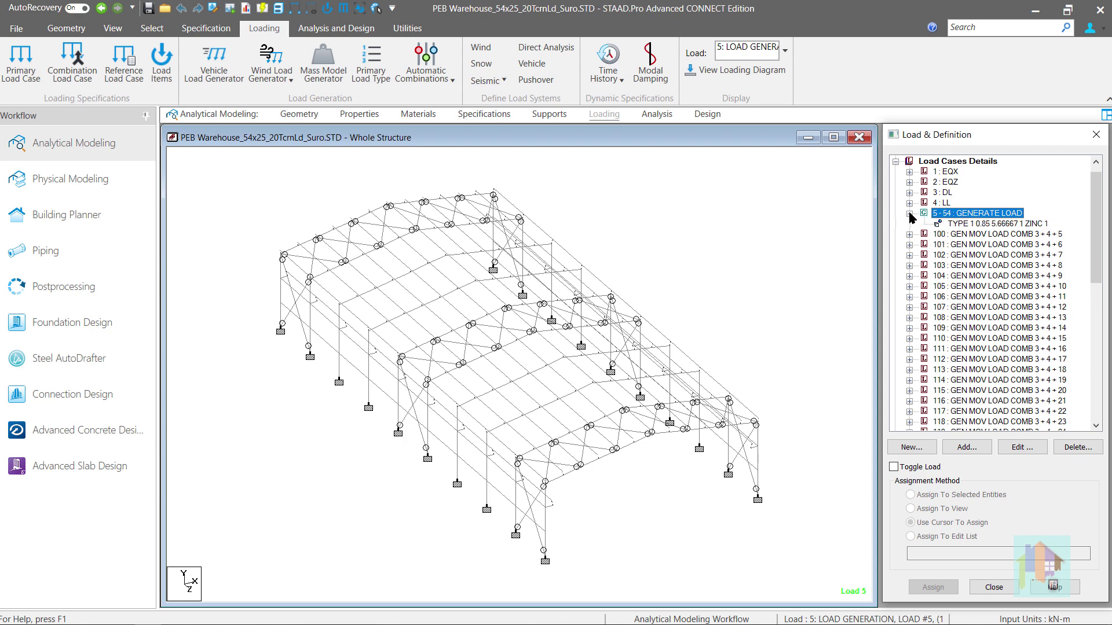
{"action": "left_click", "coordinate": [962, 225]}
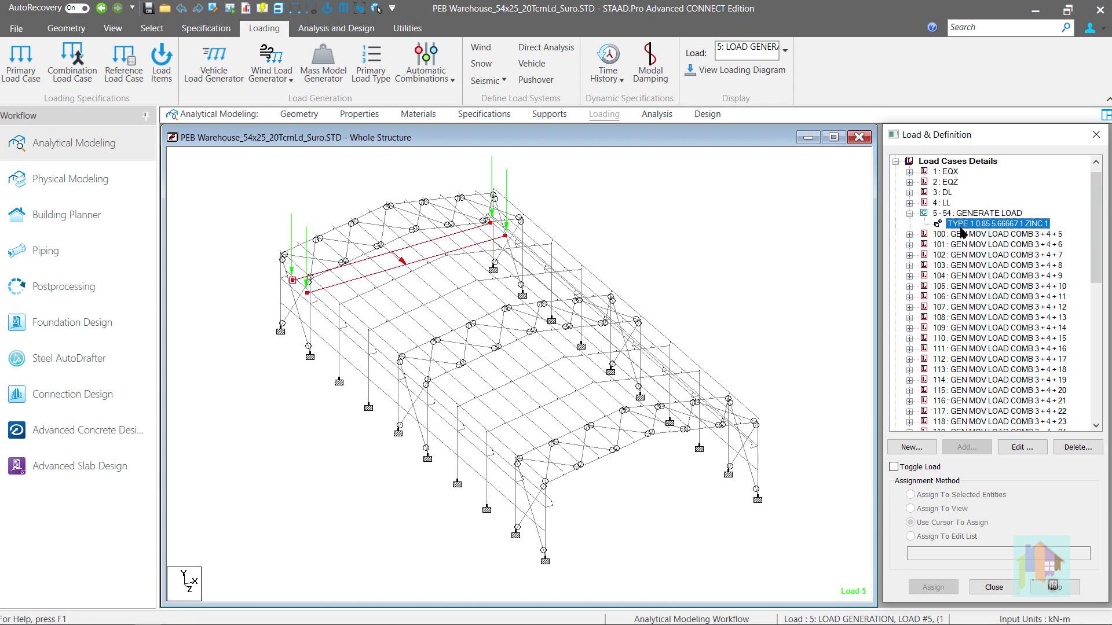
{"action": "left_click", "coordinate": [963, 235]}
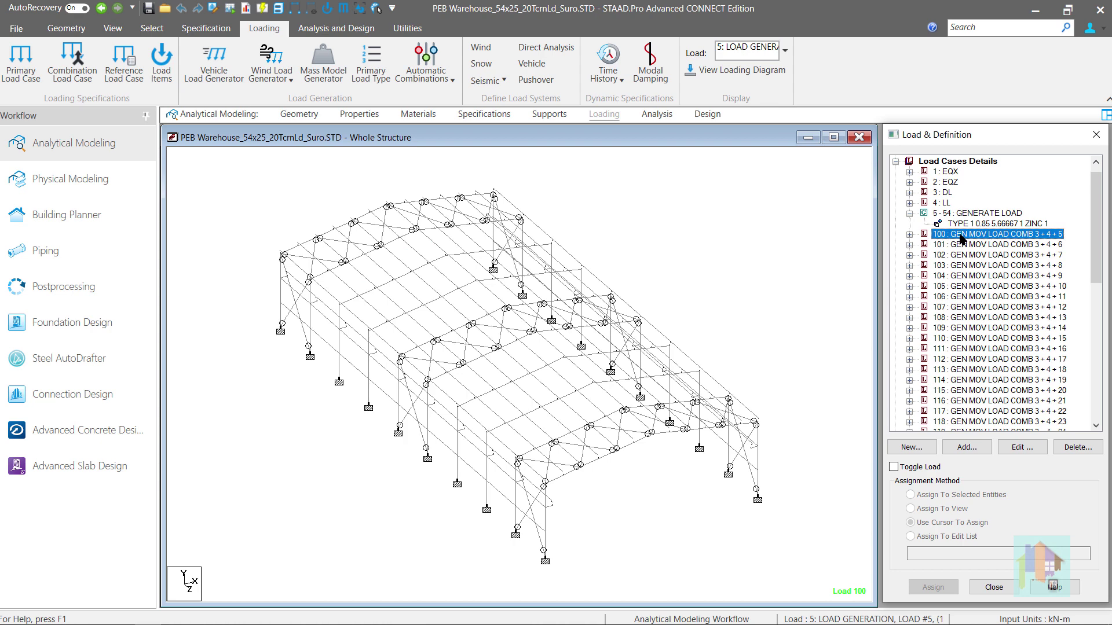
{"action": "left_click", "coordinate": [752, 71]}
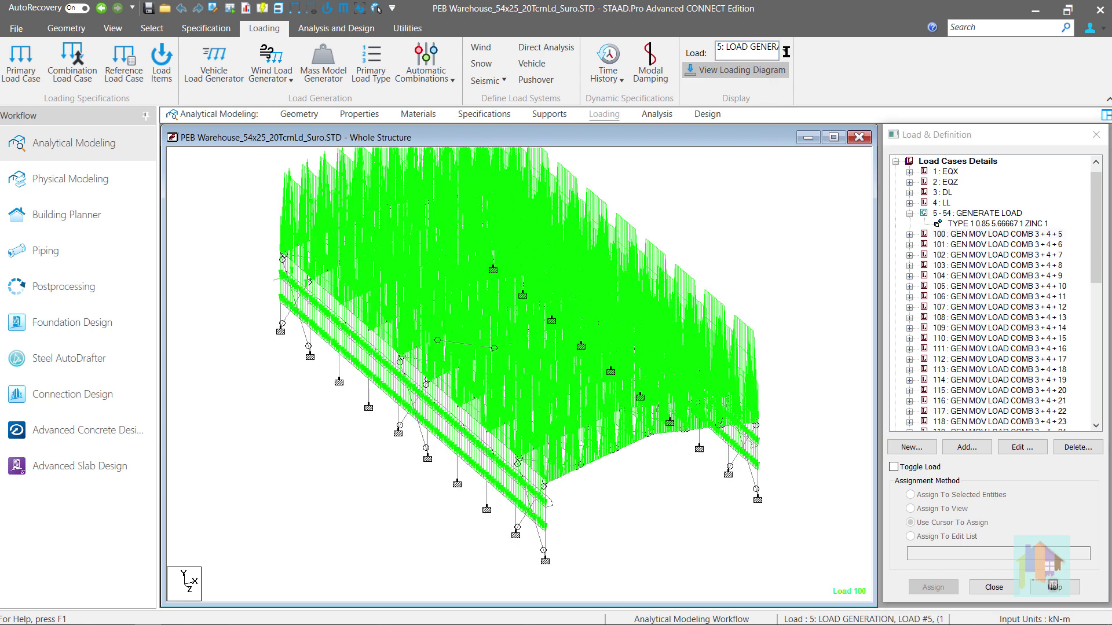
- Browse the generated load cases up to 31 to follow the crane wheel loads moving along the warehouse
{"action": "left_click", "coordinate": [784, 51]}
{"action": "left_click", "coordinate": [816, 106]}
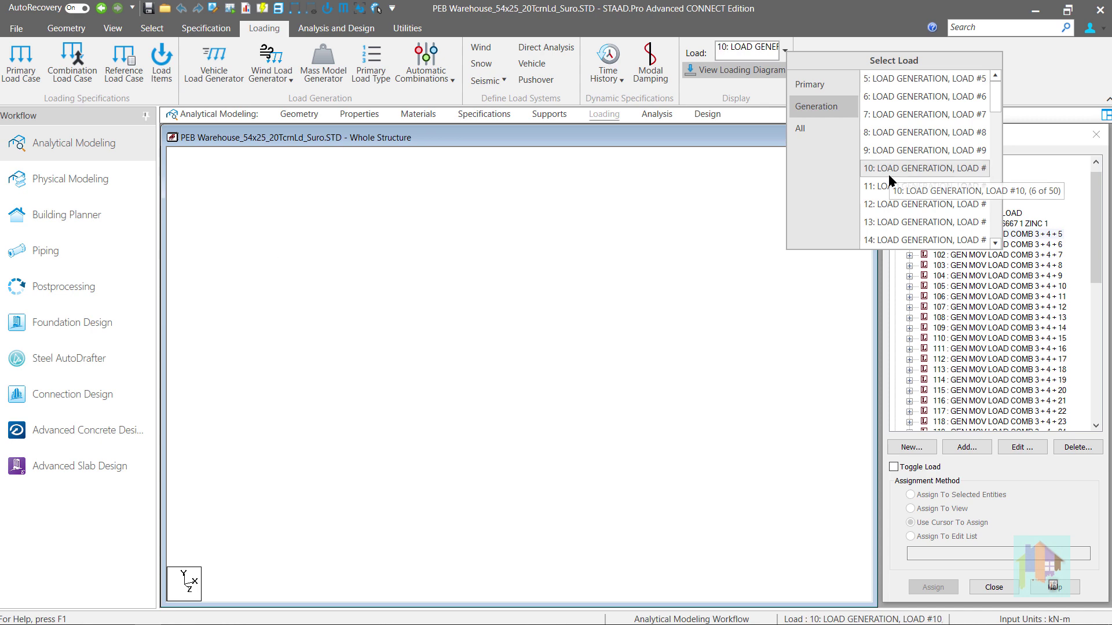
{"action": "scroll", "coordinate": [906, 208], "scroll_direction": "down", "scroll_amount": 2}
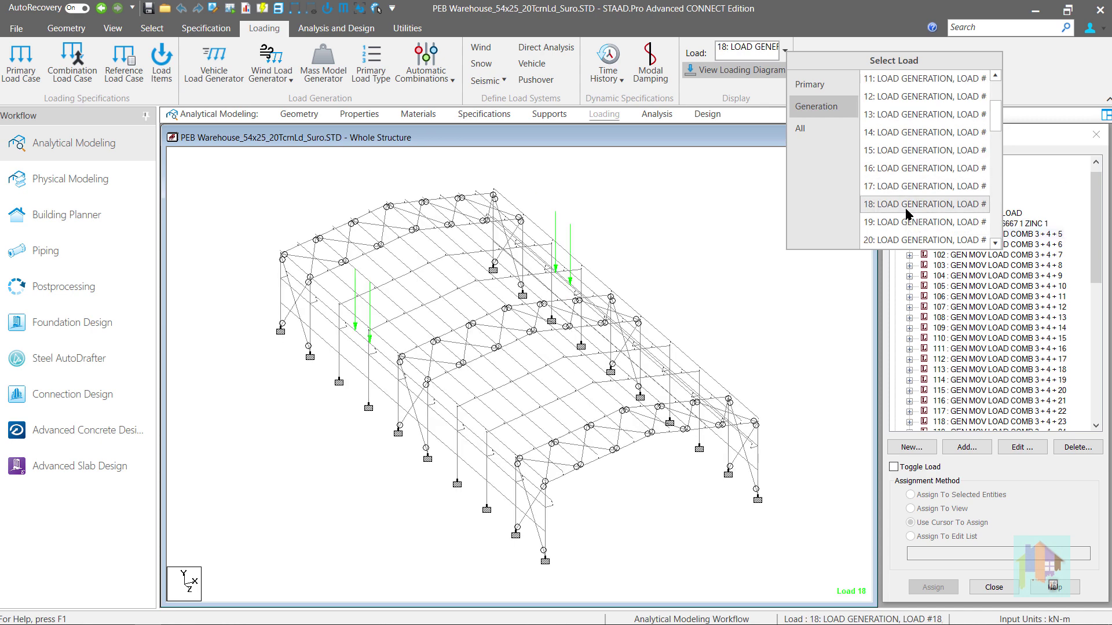
{"action": "scroll", "coordinate": [907, 215], "scroll_direction": "down", "scroll_amount": 2}
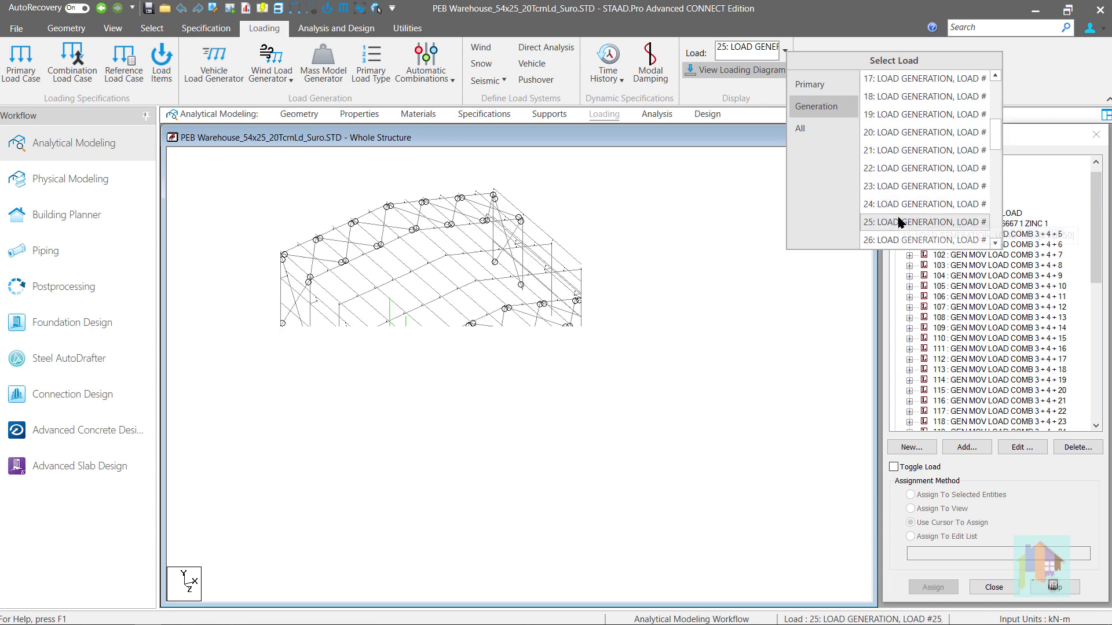
{"action": "scroll", "coordinate": [904, 223], "scroll_direction": "down", "scroll_amount": 2}
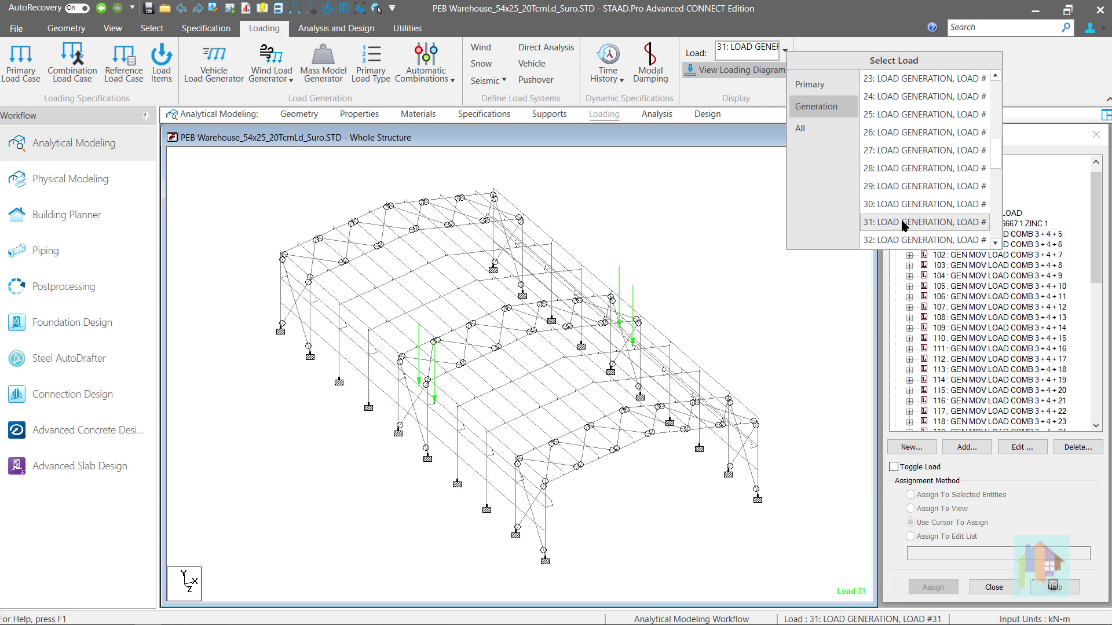
{"action": "left_click", "coordinate": [795, 301]}
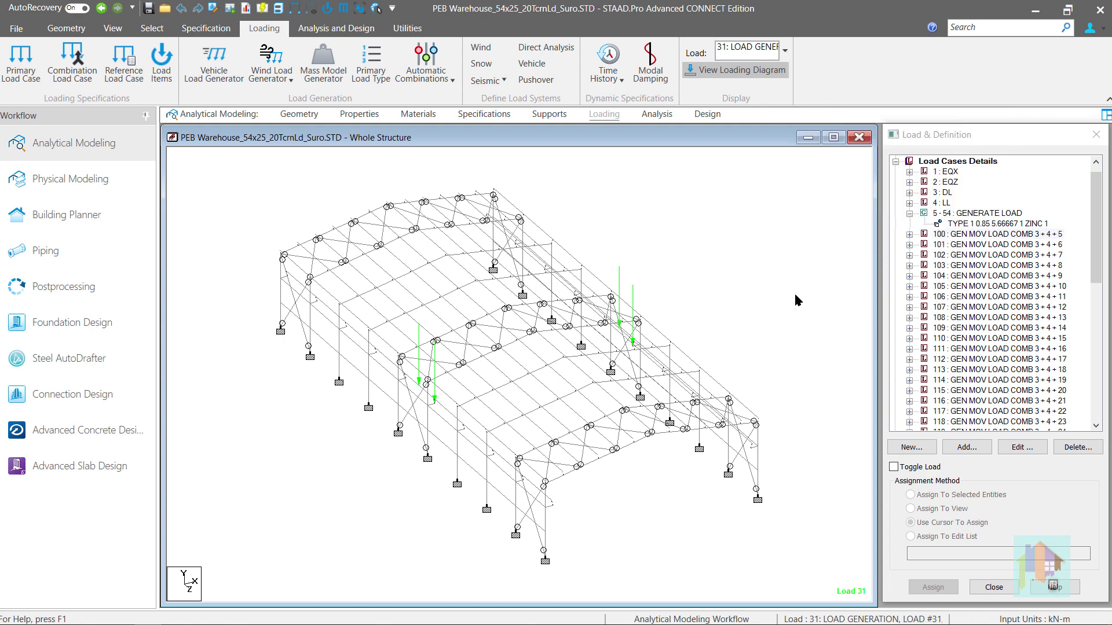
- Examine the first notional load's factor and direction within load case 100: GEN MOV LOAD COMB 3+4+5
{"action": "left_click", "coordinate": [910, 236]}
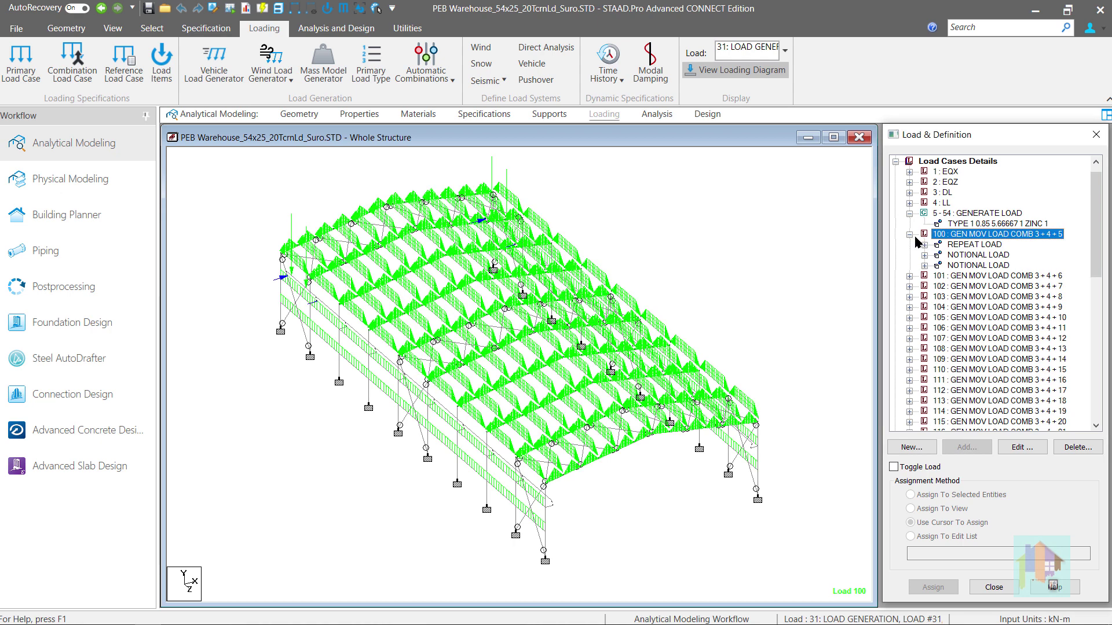
{"action": "left_click", "coordinate": [938, 256]}
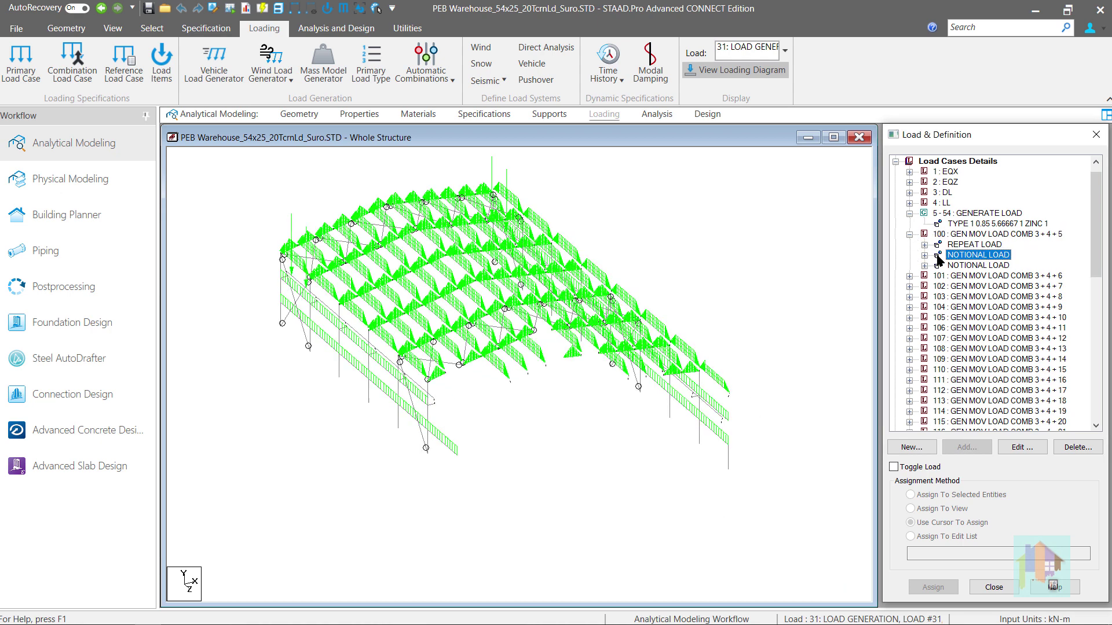
{"action": "left_click", "coordinate": [925, 256]}
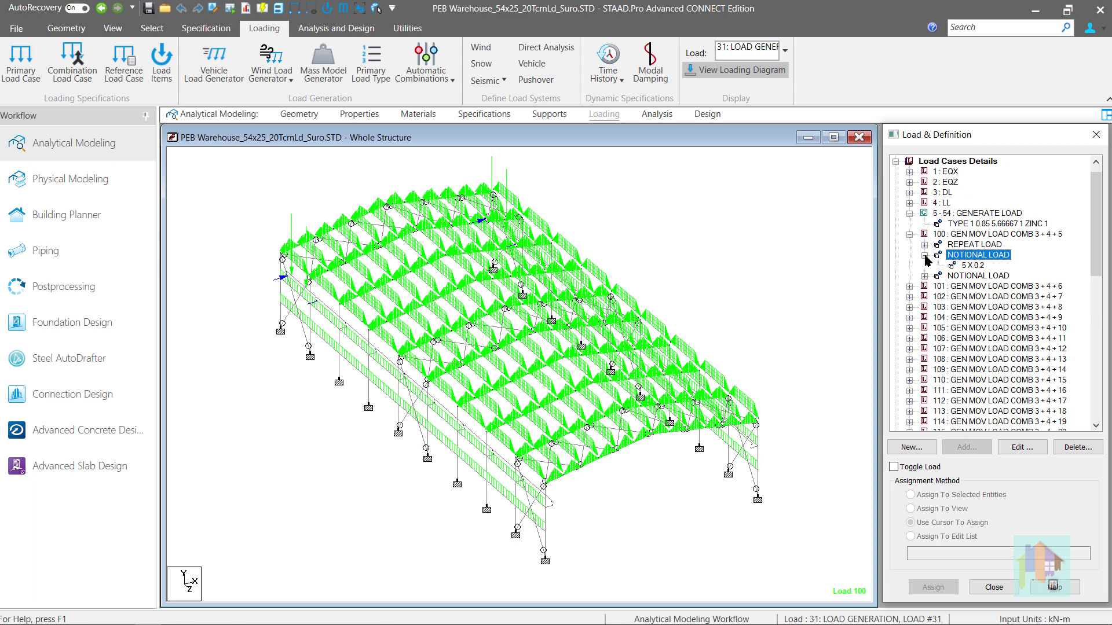
- Examine the notional load factors and directions in load cases 100: GEN MOV LOAD COMB 3+4+5 and 101: GEN MOV LOAD COMB 3+4+6
{"action": "left_click", "coordinate": [909, 287]}
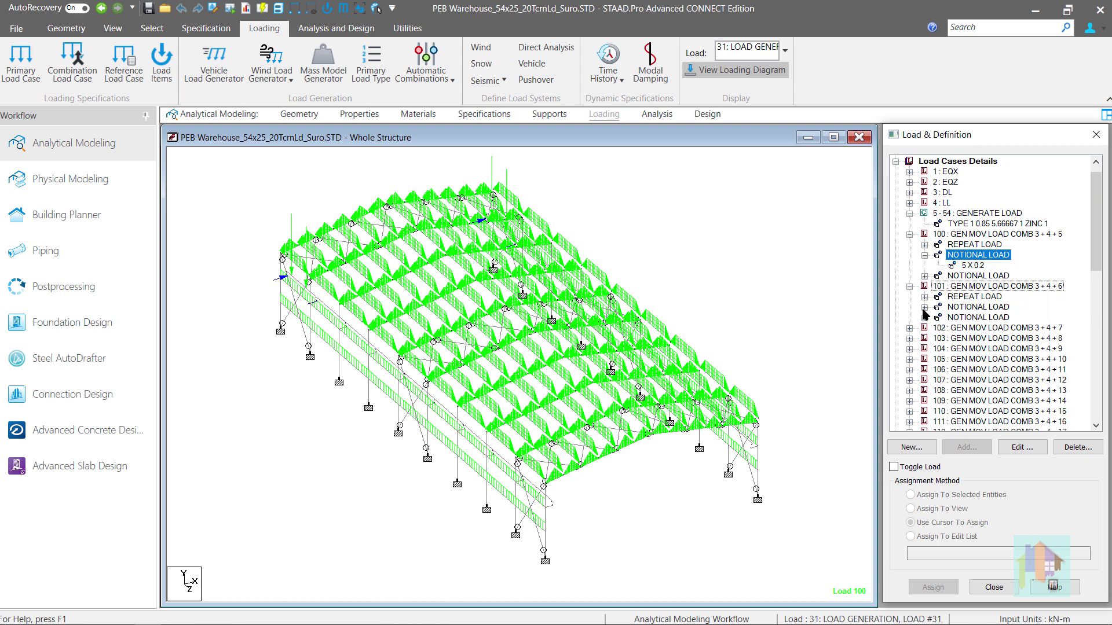
{"action": "left_click", "coordinate": [924, 308]}
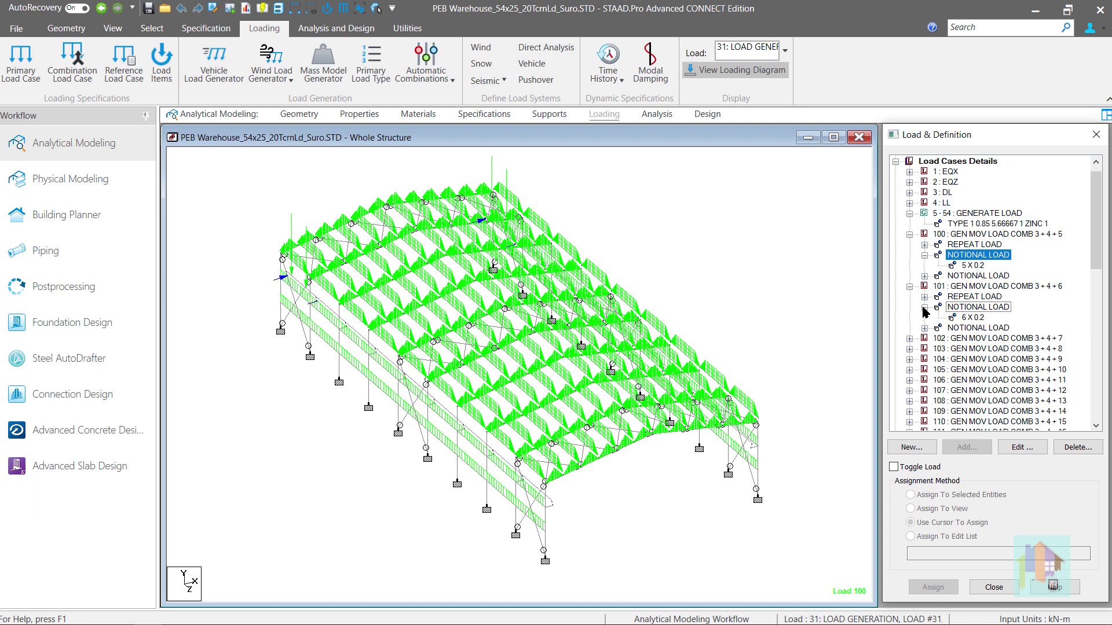
{"action": "left_click", "coordinate": [925, 276]}
{"action": "left_click", "coordinate": [951, 276]}
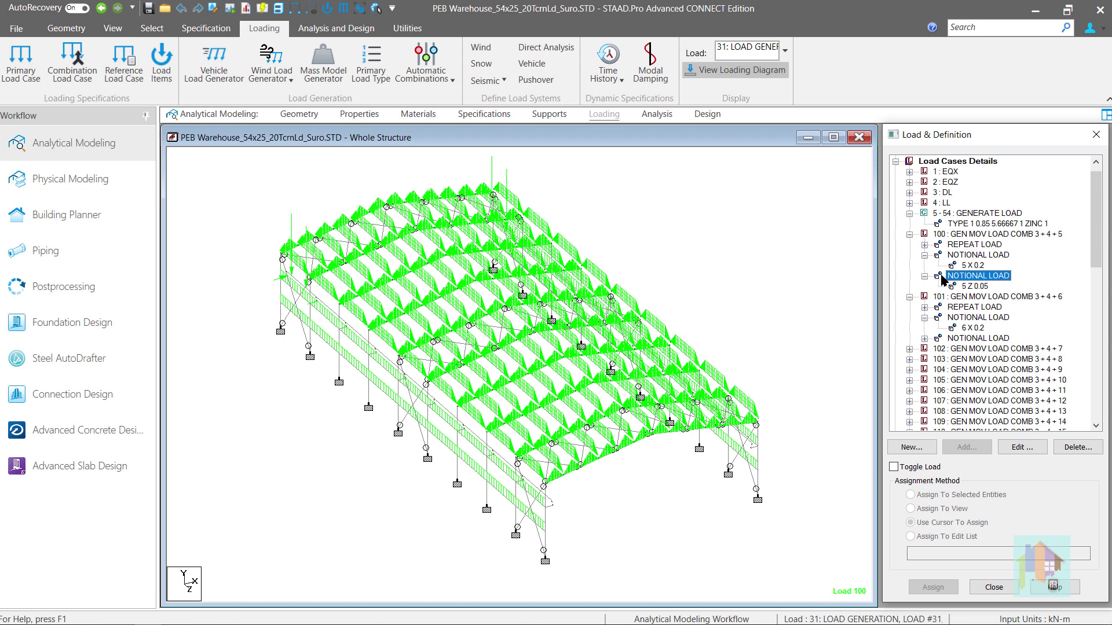
{"action": "left_click", "coordinate": [925, 338]}
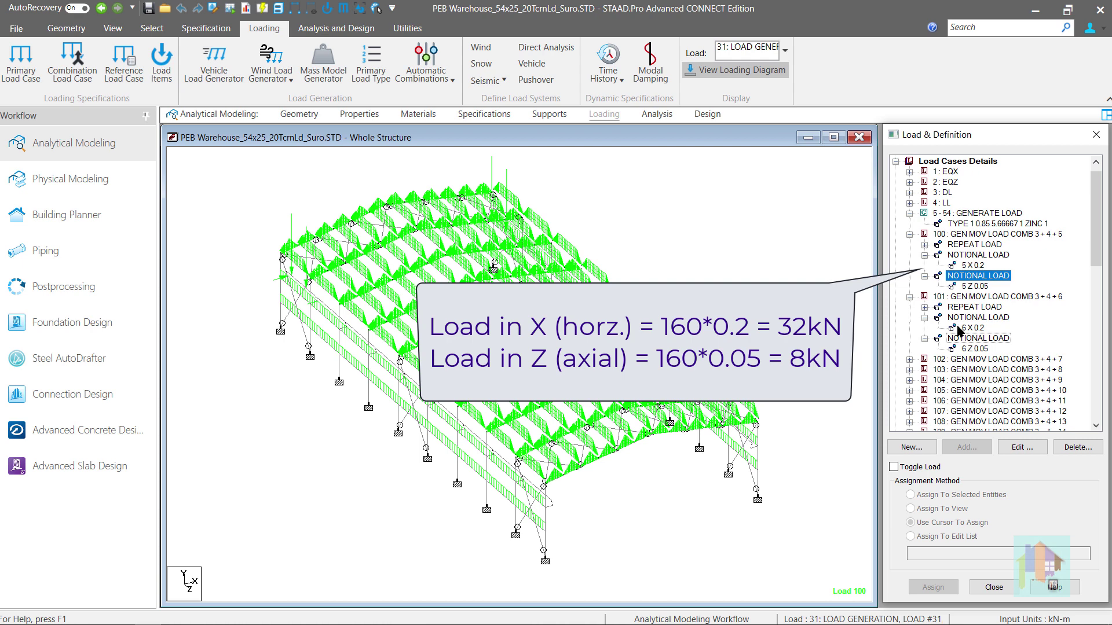
- Check which primary load cases are available for a new notional load item in load case 100, without adding one
{"action": "mouse_move", "coordinate": [1096, 253]}
{"action": "left_mouse_down"}
{"action": "mouse_move", "coordinate": [1076, 410]}
{"action": "mouse_move", "coordinate": [1092, 411]}
{"action": "mouse_move", "coordinate": [1093, 243]}
{"action": "left_mouse_up"}
{"action": "left_click", "coordinate": [991, 249]}
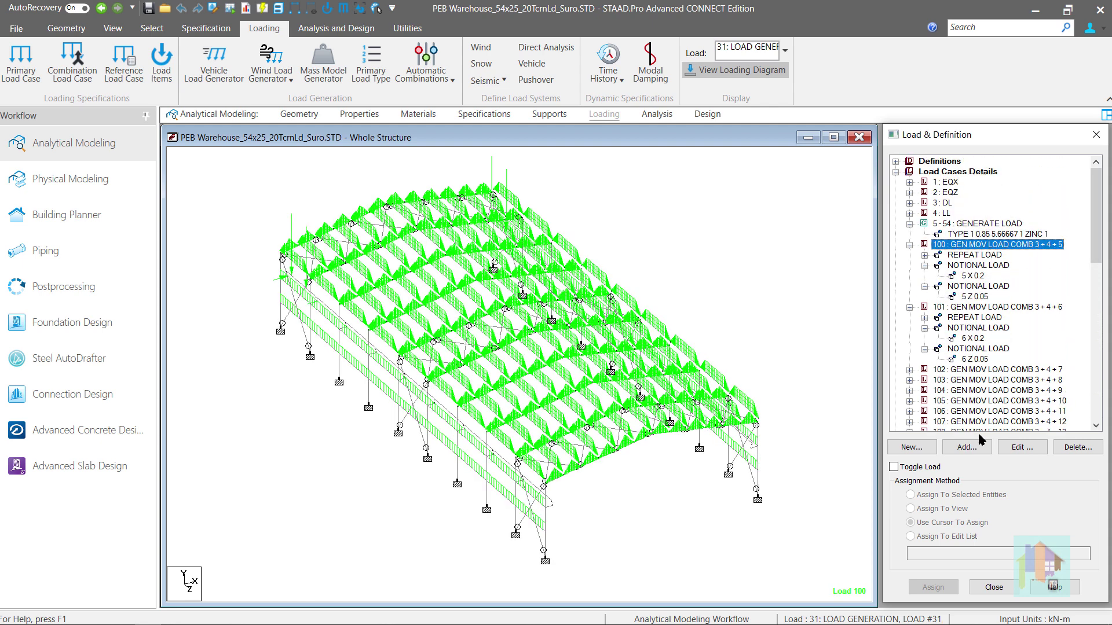
{"action": "left_click", "coordinate": [973, 448]}
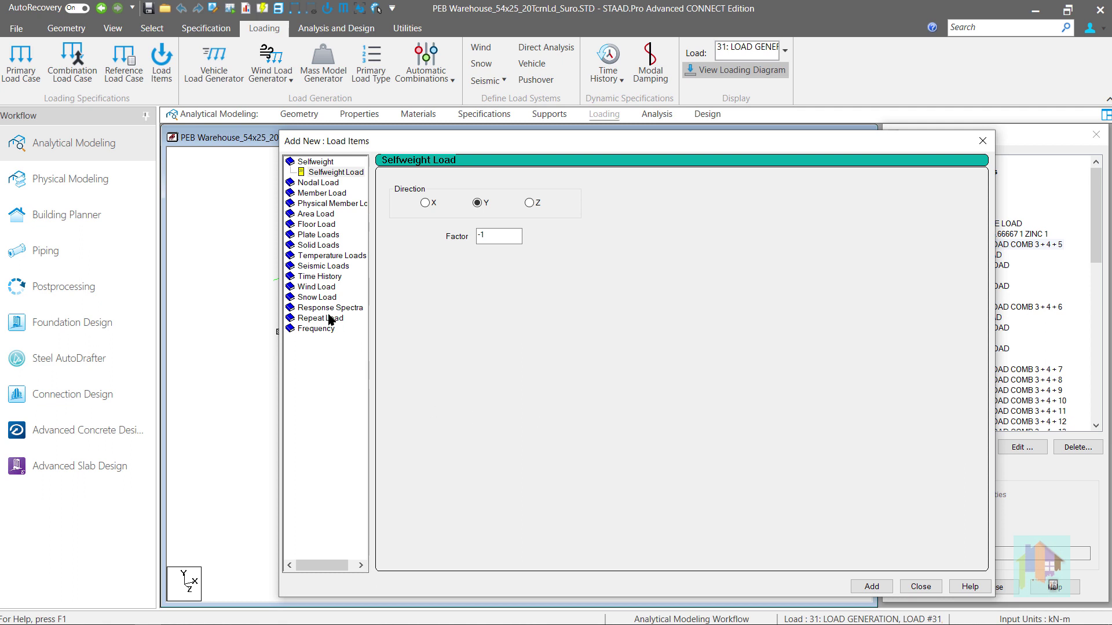
{"action": "left_click", "coordinate": [326, 322]}
{"action": "left_click", "coordinate": [336, 341]}
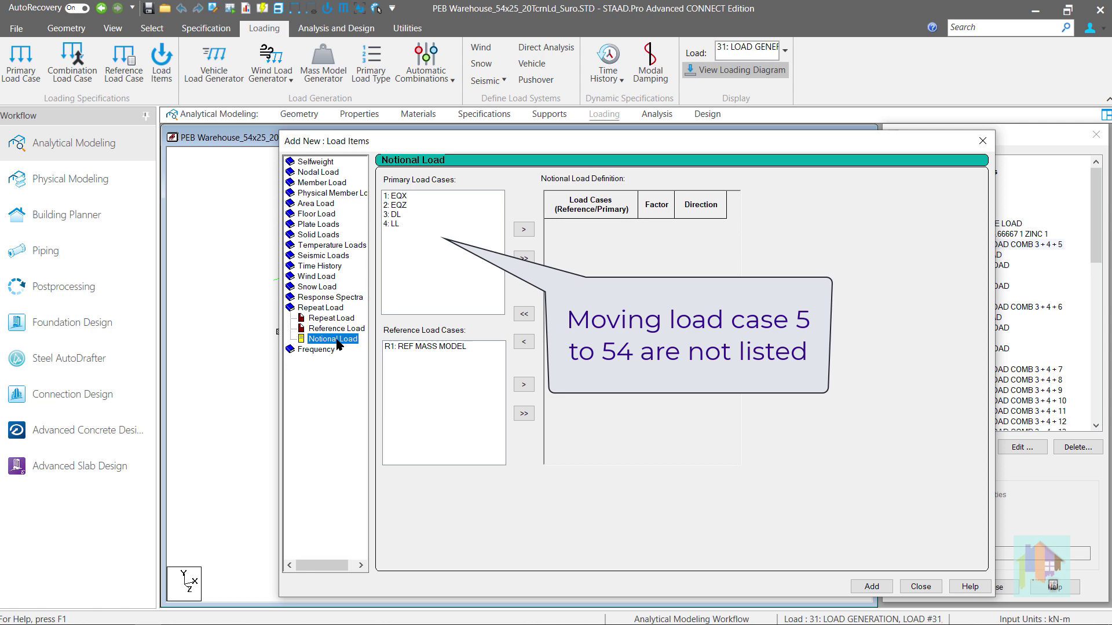
{"action": "left_click", "coordinate": [920, 586]}
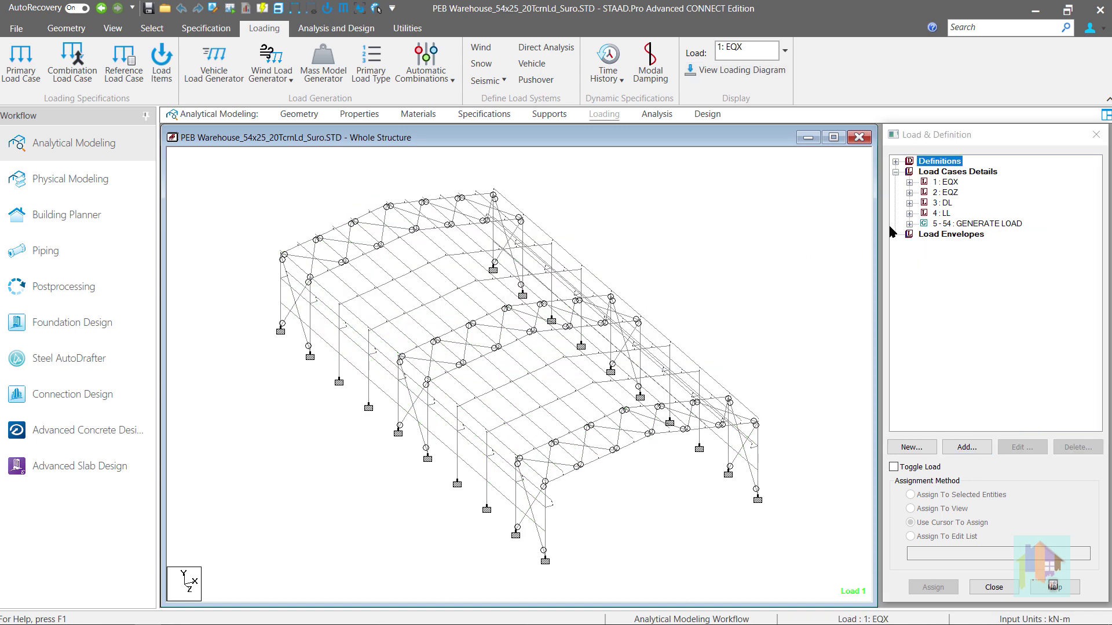
- Add a primary load case numbered 100 with the title LOAD CASE 55 and loading type None
{"action": "left_click", "coordinate": [909, 224]}
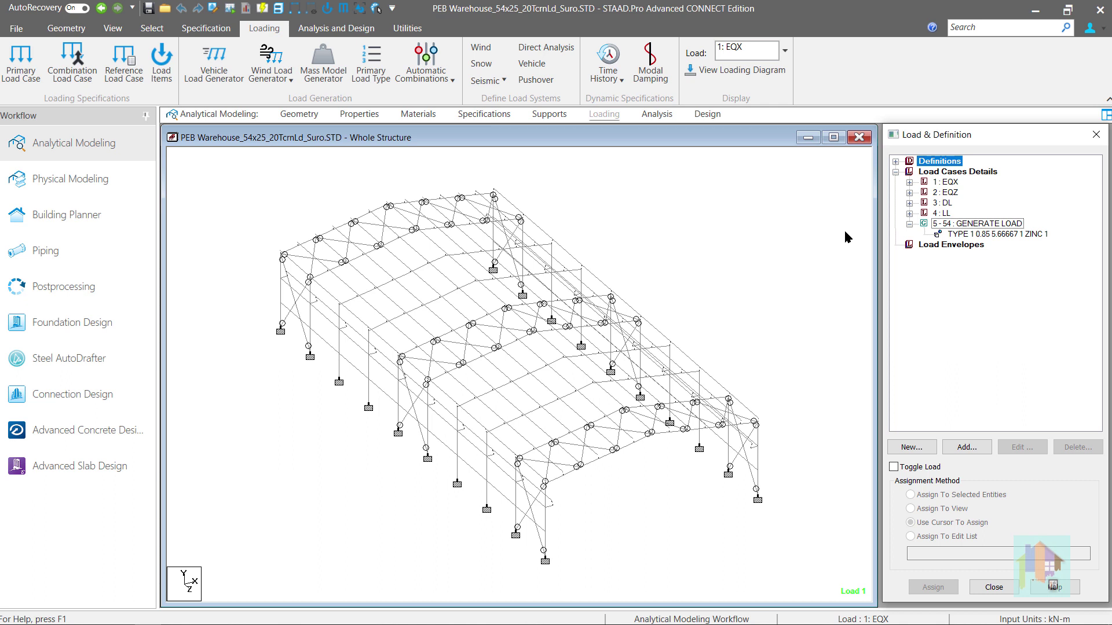
{"action": "left_click", "coordinate": [958, 172]}
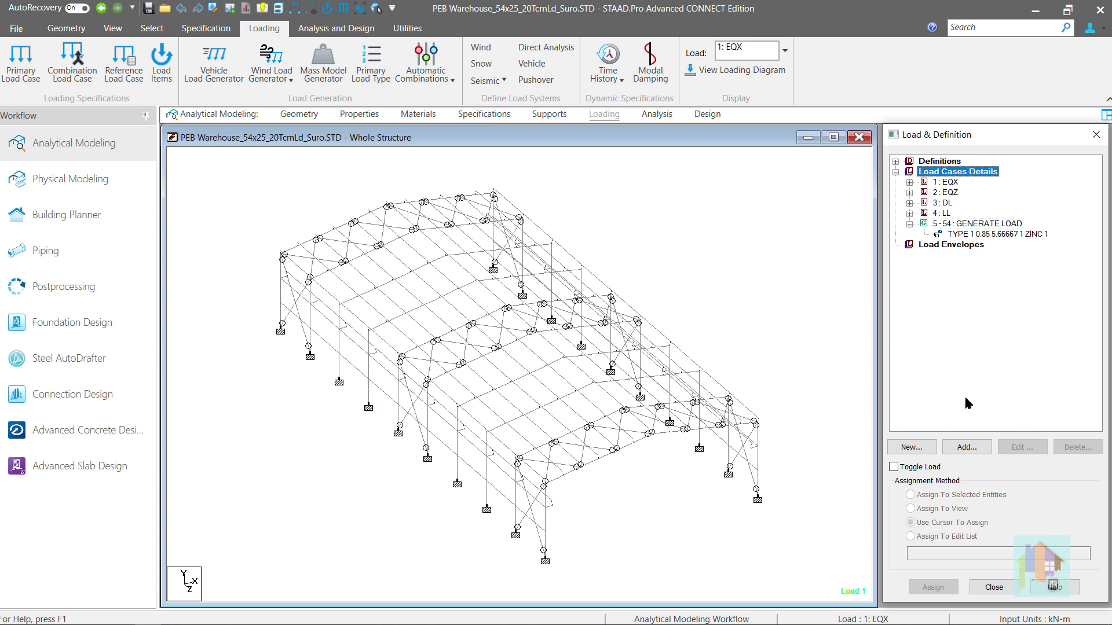
{"action": "left_click", "coordinate": [967, 447]}
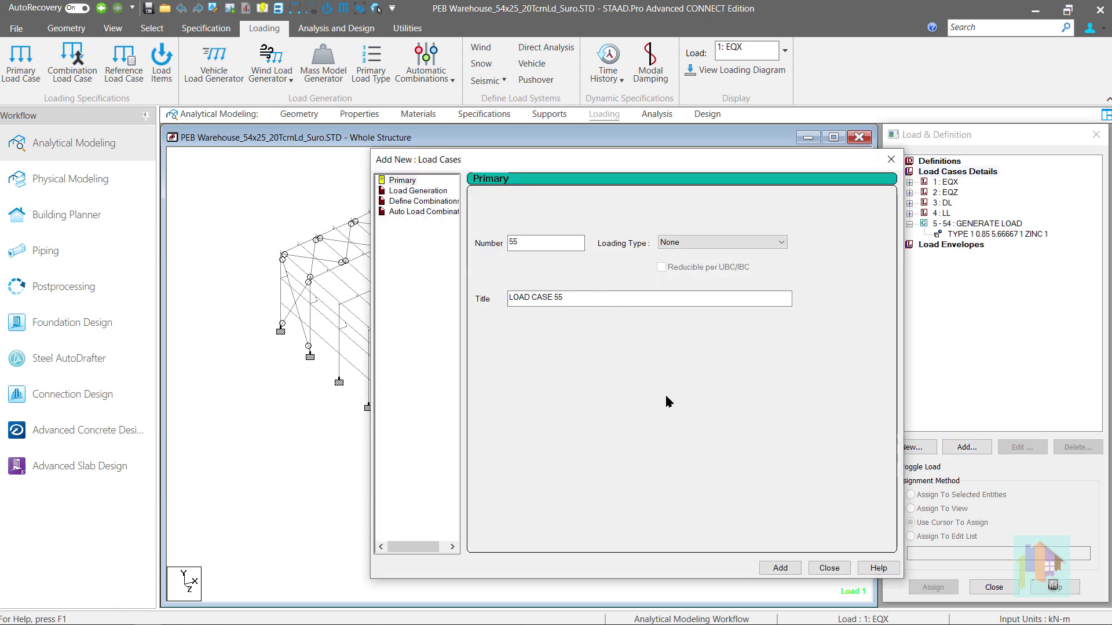
{"action": "left_click", "coordinate": [564, 299]}
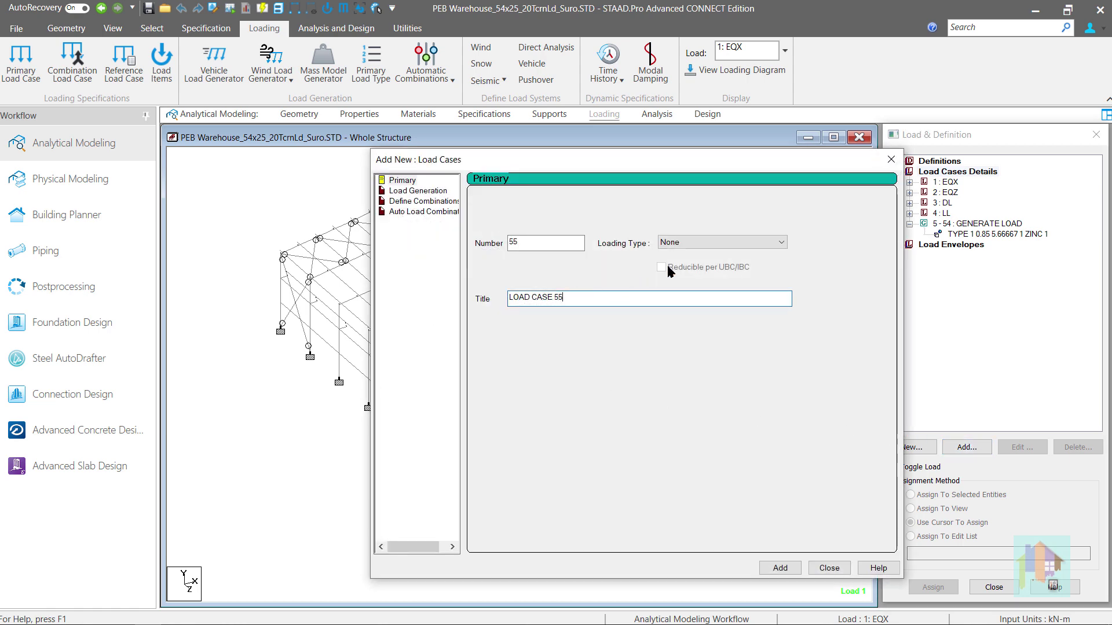
{"action": "left_click", "coordinate": [701, 244]}
{"action": "left_click", "coordinate": [703, 249]}
{"action": "left_click", "coordinate": [547, 244]}
{"action": "double_click", "coordinate": [546, 244]}
{"action": "type", "text": "100"}
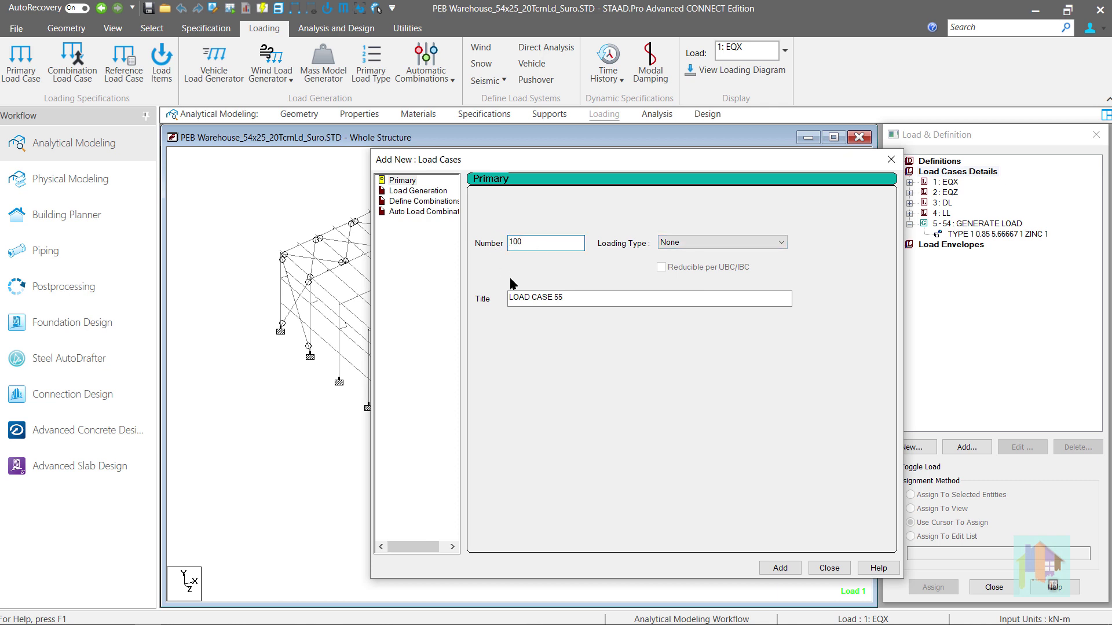
{"action": "left_click", "coordinate": [779, 568]}
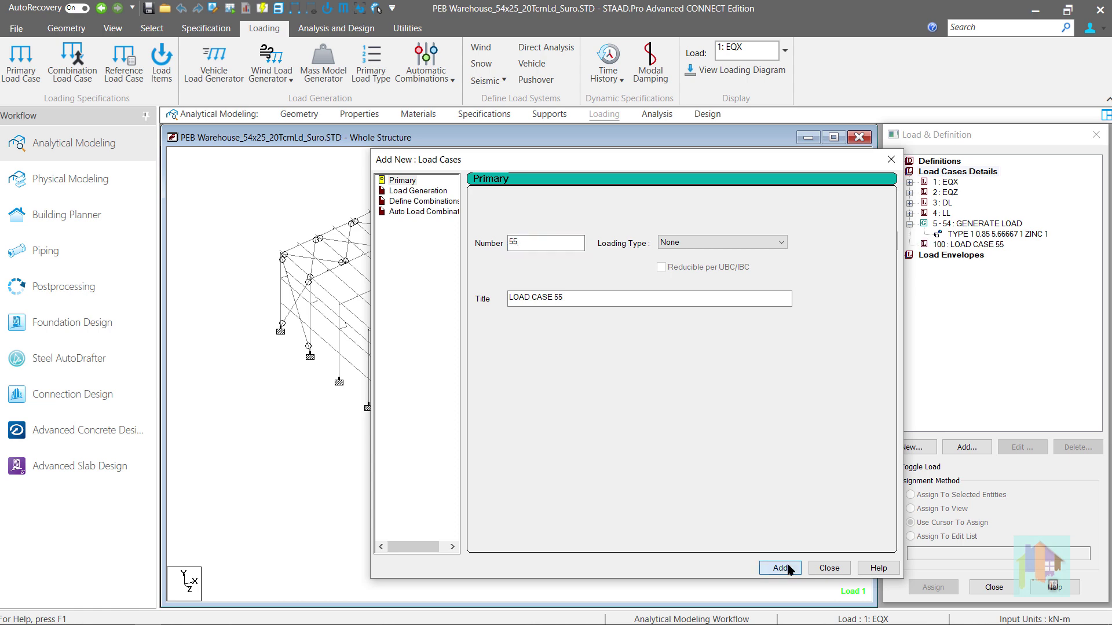
{"action": "left_click", "coordinate": [829, 568]}
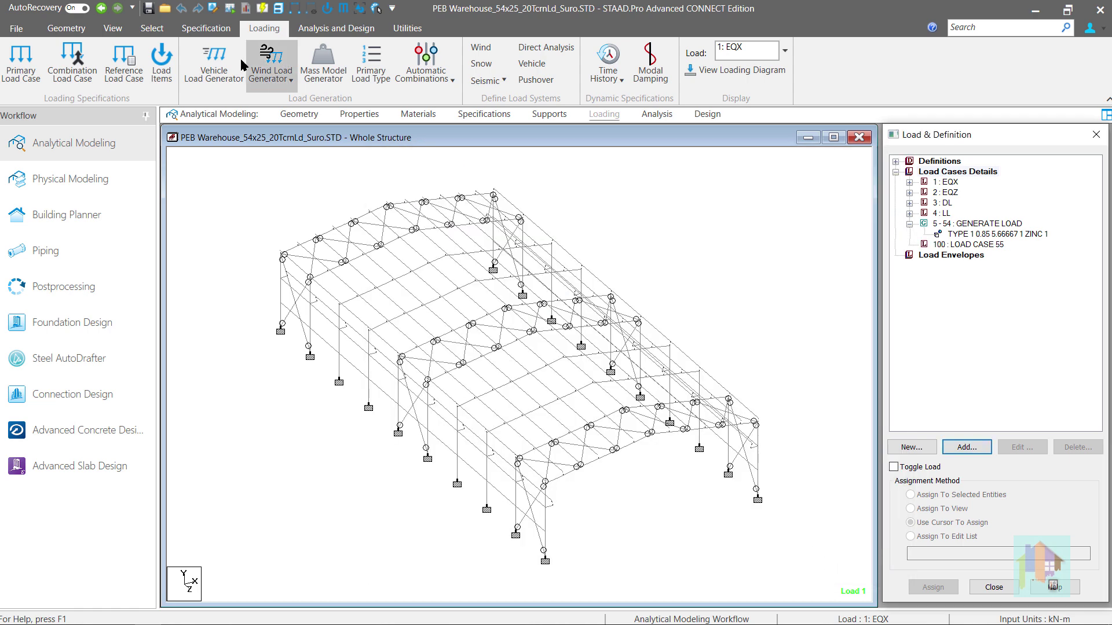
- Open the model's input file in the STAAD editor and insert a NOTIONAL LOAD command under LOAD 100
{"action": "left_click", "coordinate": [212, 8]}
{"action": "scroll", "coordinate": [242, 487], "scroll_direction": "down", "scroll_amount": 4}
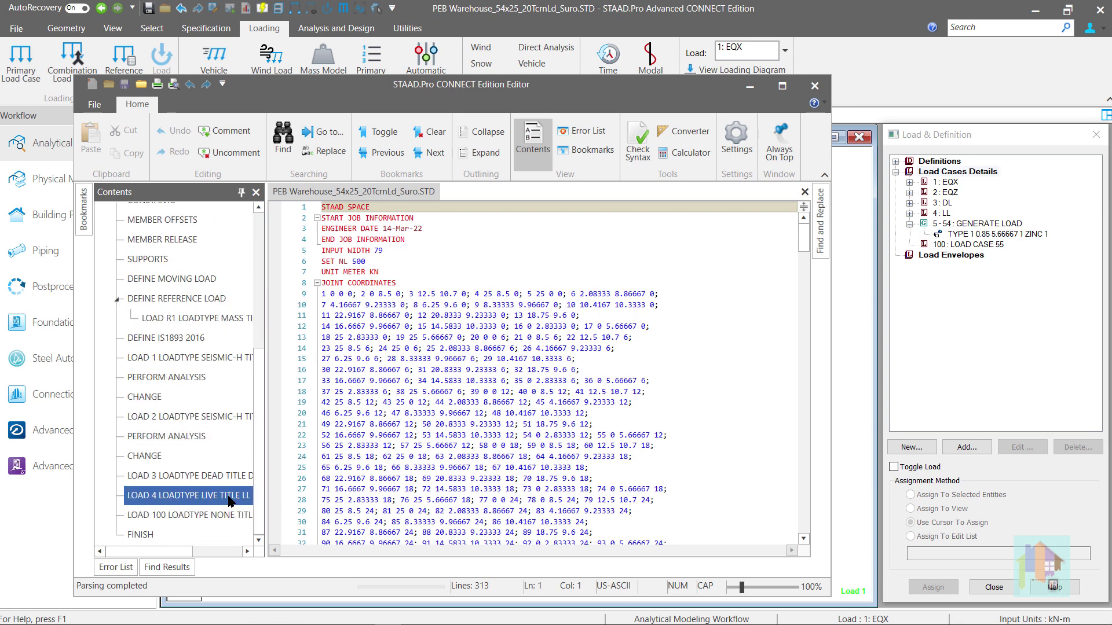
{"action": "left_click", "coordinate": [231, 515]}
{"action": "left_click", "coordinate": [518, 521]}
{"action": "key", "text": "Return"}
{"action": "type", "text": "NOT"}
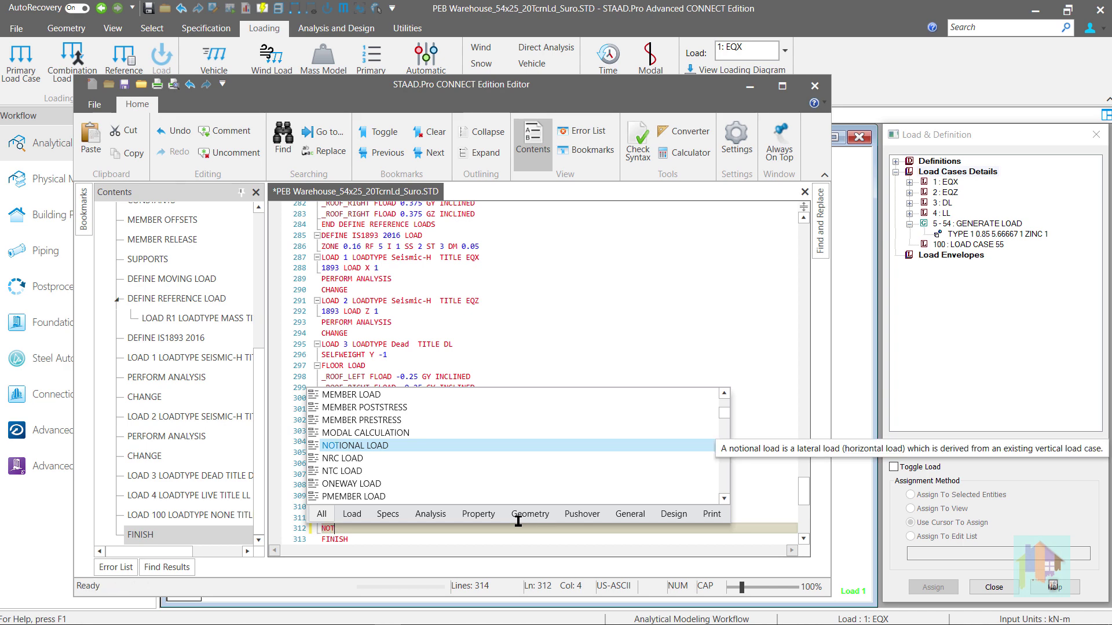
{"action": "double_click", "coordinate": [416, 446]}
{"action": "key", "text": "Return"}
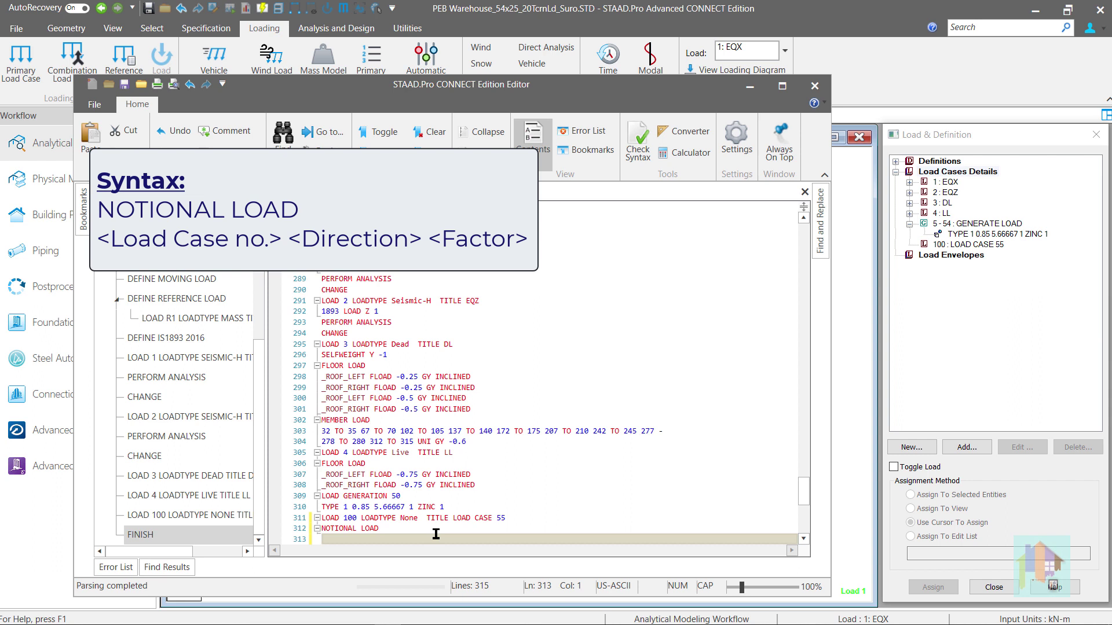
- Define the notional load as load case 5 in direction X with factor 0.2, and save the input file
{"action": "type", "text": "5 X"}
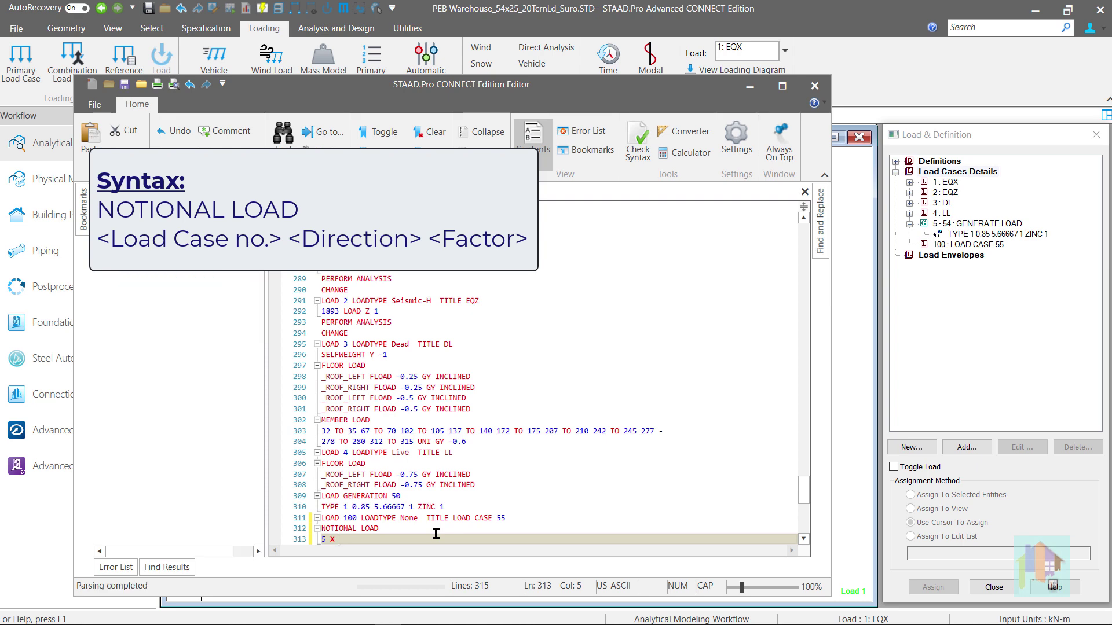
{"action": "type", "text": " 0.2"}
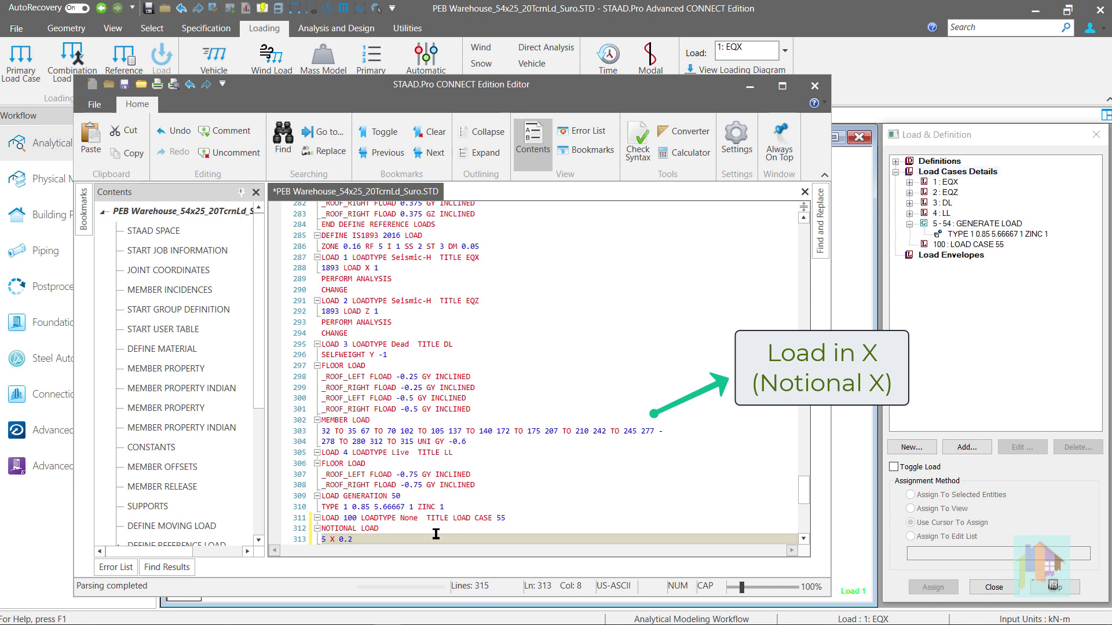
{"action": "key", "text": "ctrl+s"}
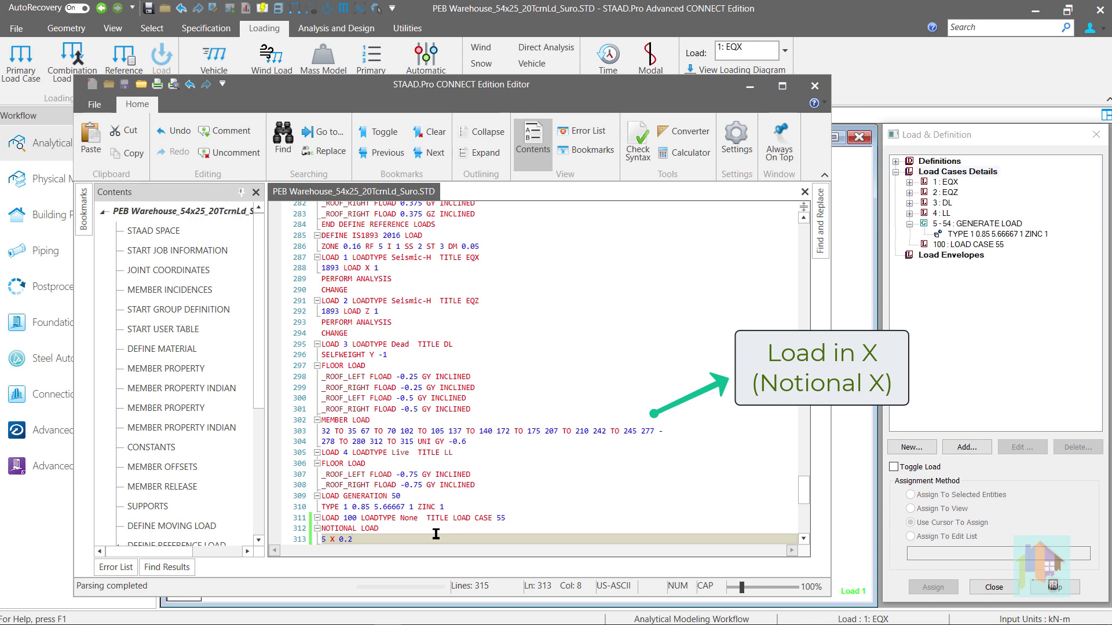
- Duplicate the NOTIONAL LOAD command and its 5 X 0.2 line directly below the original in LOAD 100
{"action": "left_click_drag", "start_coordinate": [372, 539], "coordinate": [320, 531]}
{"action": "key", "text": "ctrl+c"}
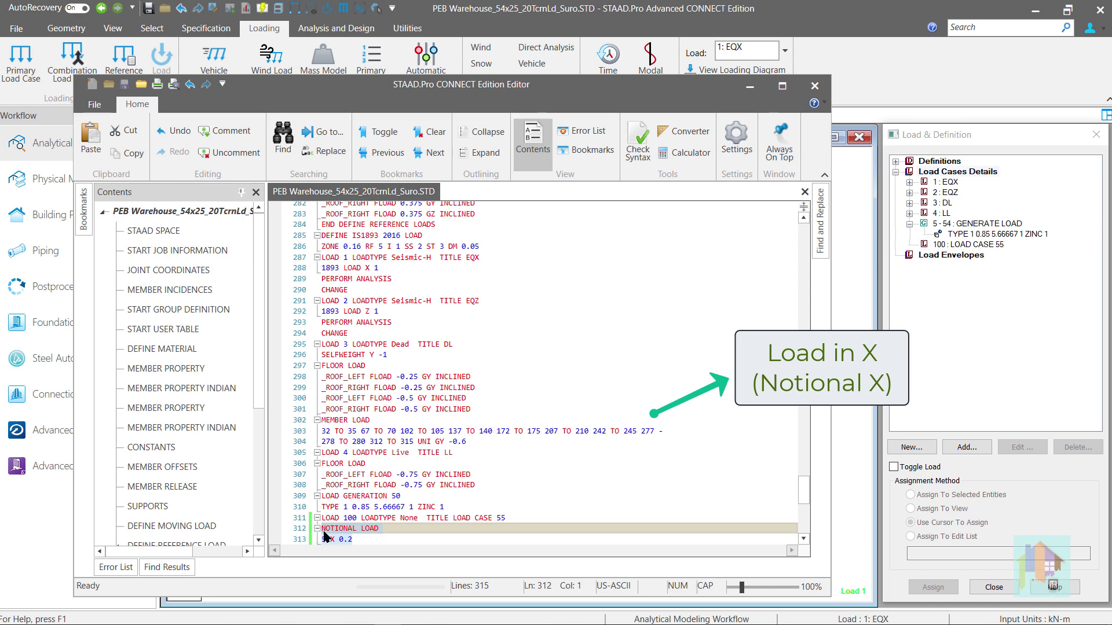
{"action": "left_click", "coordinate": [376, 542]}
{"action": "key", "text": "Return"}
{"action": "key", "text": "ctrl+v"}
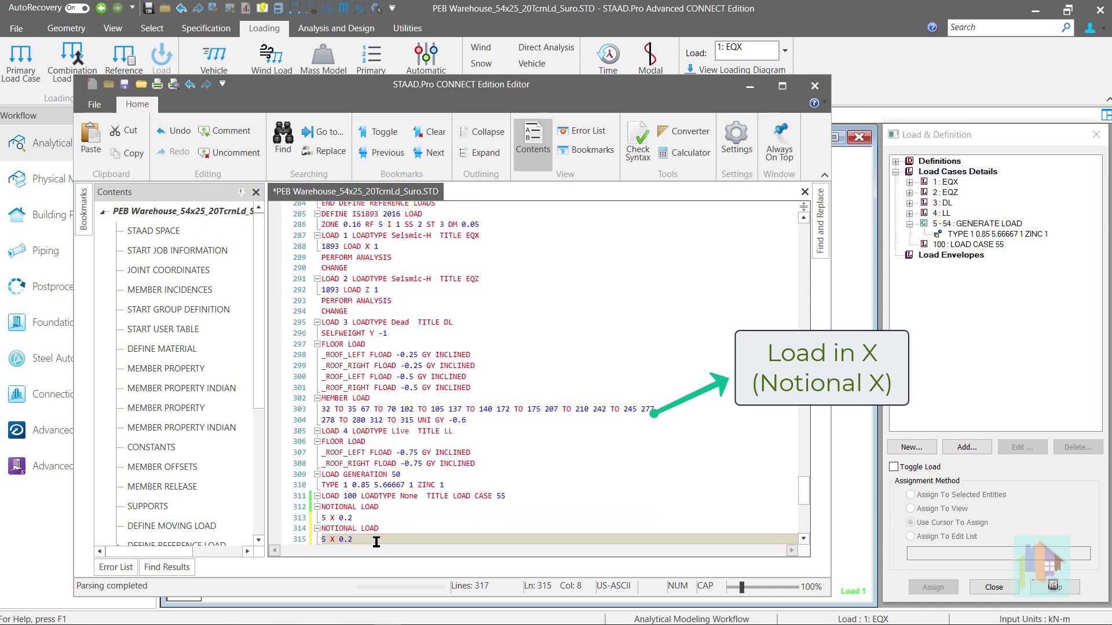
- Change the copied notional load to direction Z with factor 0.05, and save the input file
{"action": "left_click", "coordinate": [335, 540]}
{"action": "key", "text": "BackSpace"}
{"action": "type", "text": "Z"}
{"action": "left_click", "coordinate": [369, 540]}
{"action": "key", "text": "BackSpace"}
{"action": "type", "text": "05"}
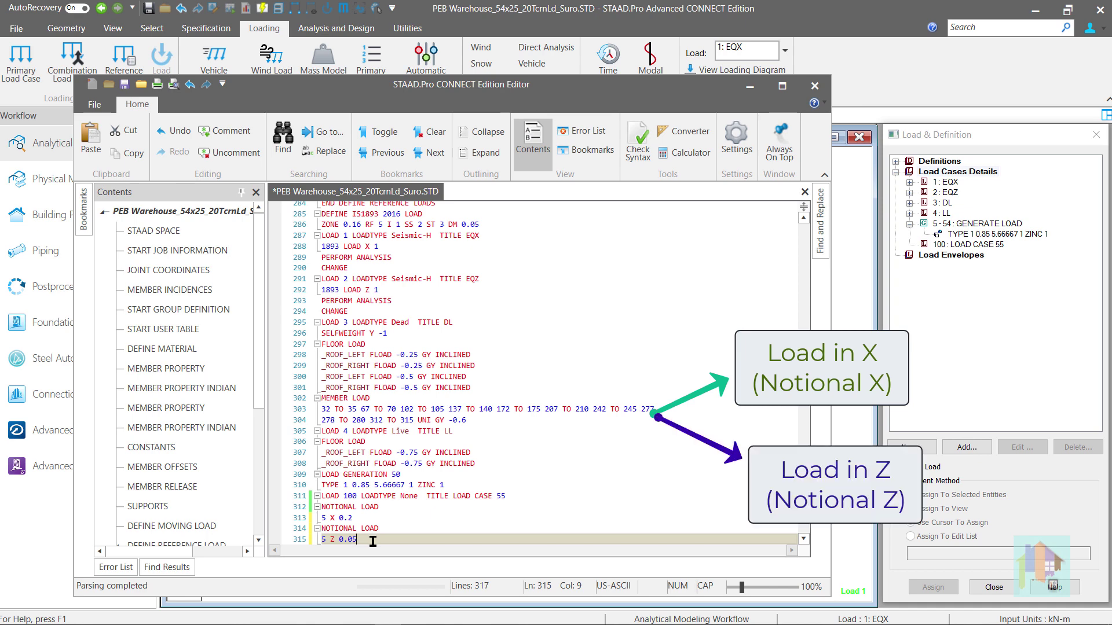
{"action": "scroll", "coordinate": [386, 538], "scroll_direction": "down", "scroll_amount": 2}
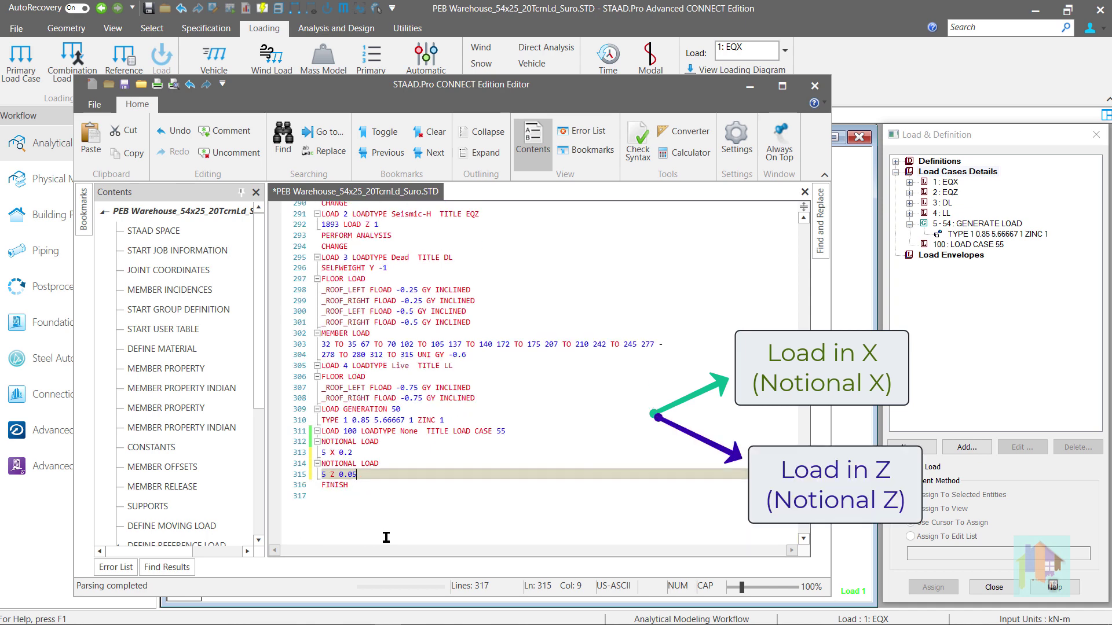
{"action": "key", "text": "ctrl+s"}
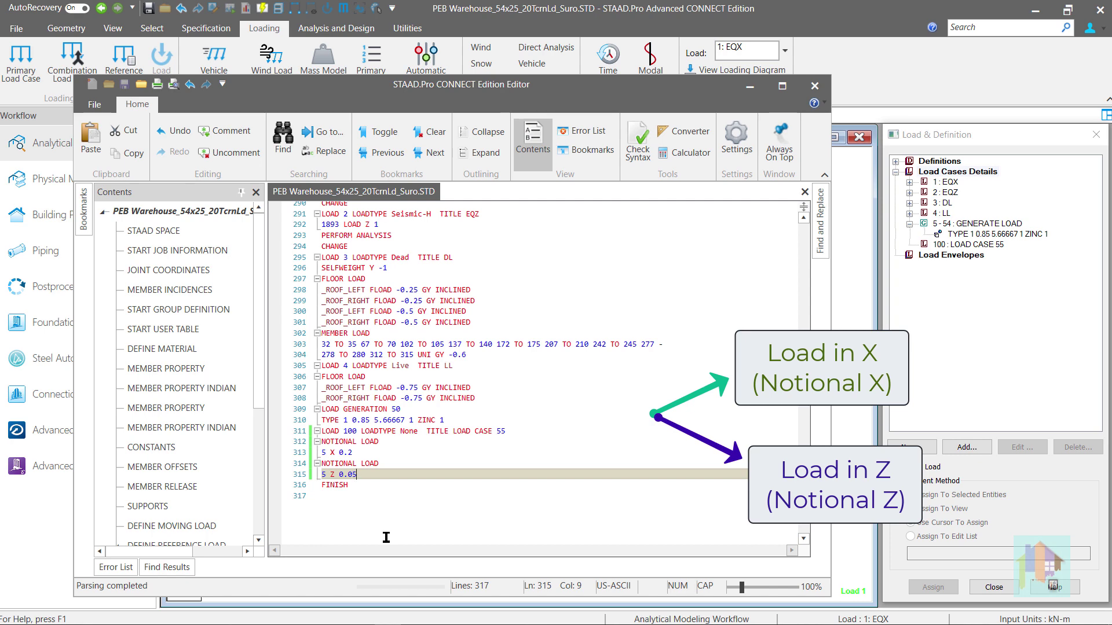
- Insert a REPEAT LOAD command above the notional loads in LOAD 100 with load case 5 at factor 1.0, and save
{"action": "left_click", "coordinate": [511, 435]}
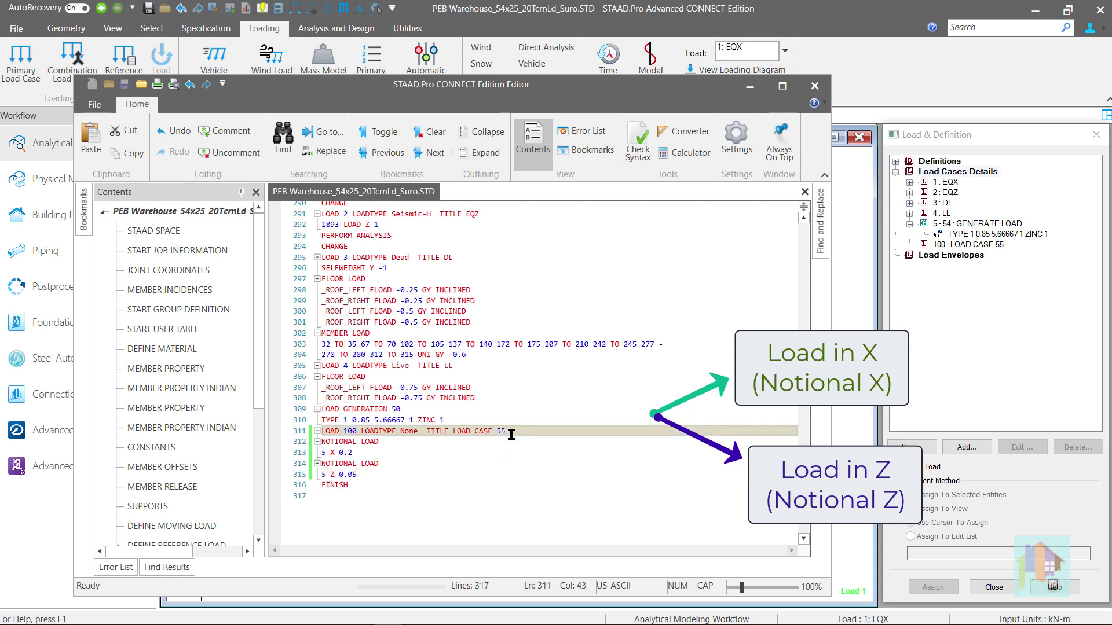
{"action": "key", "text": "Return"}
{"action": "type", "text": "REP"}
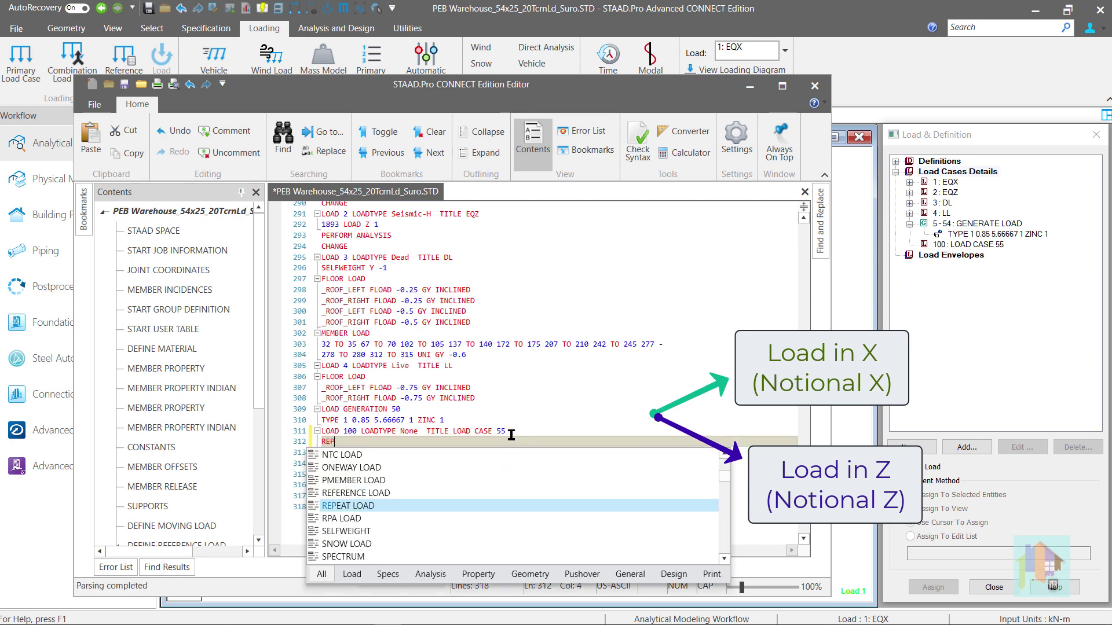
{"action": "double_click", "coordinate": [399, 506]}
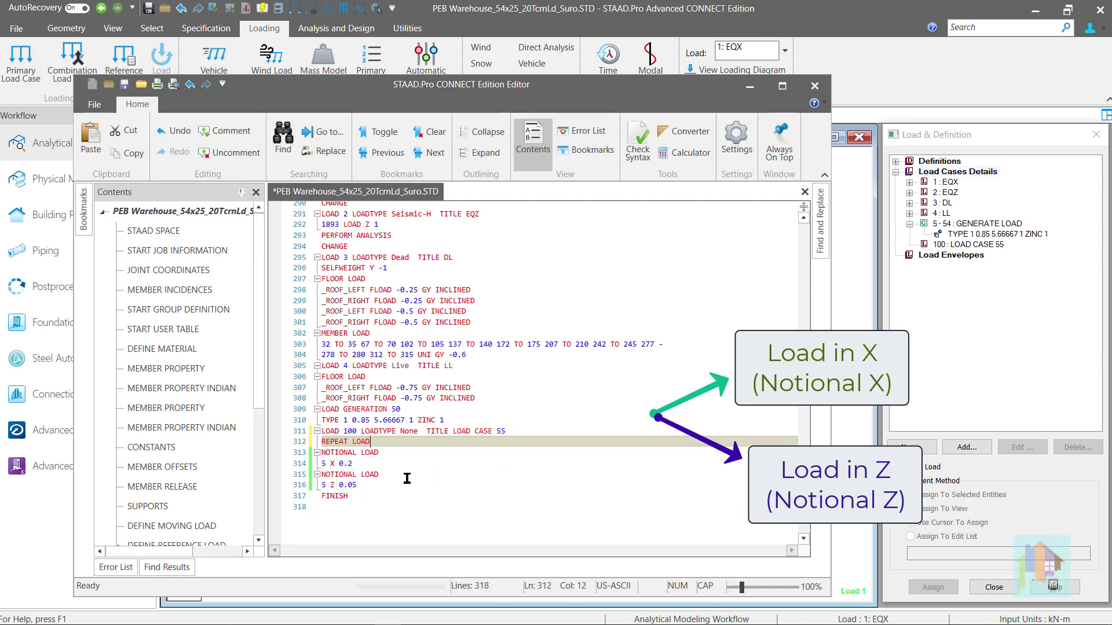
{"action": "key", "text": "Return"}
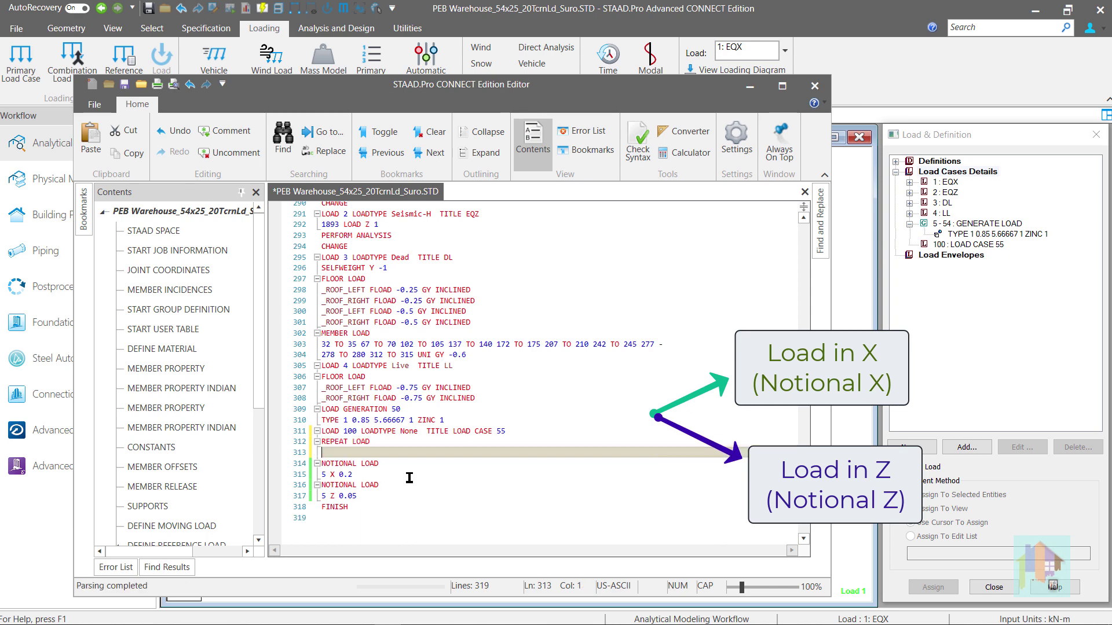
{"action": "type", "text": "5 1.0"}
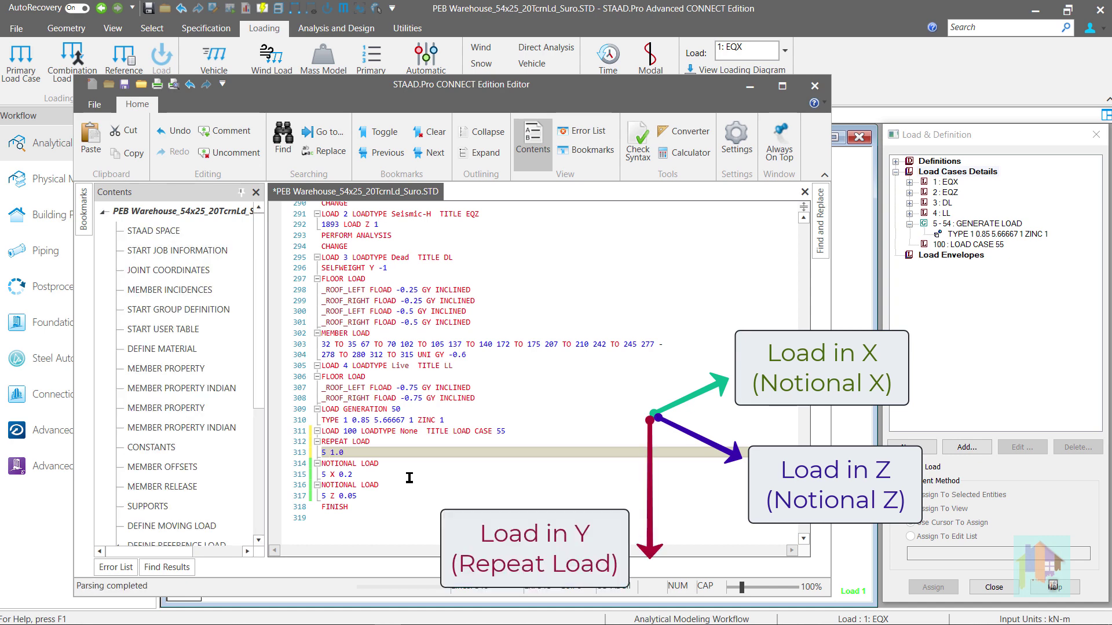
{"action": "key", "text": "ctrl+s"}
- Extend the repeat load line with load case 3 at factor 1.5 and load case 1 at factor 1.2
{"action": "type", "text": "3 "}
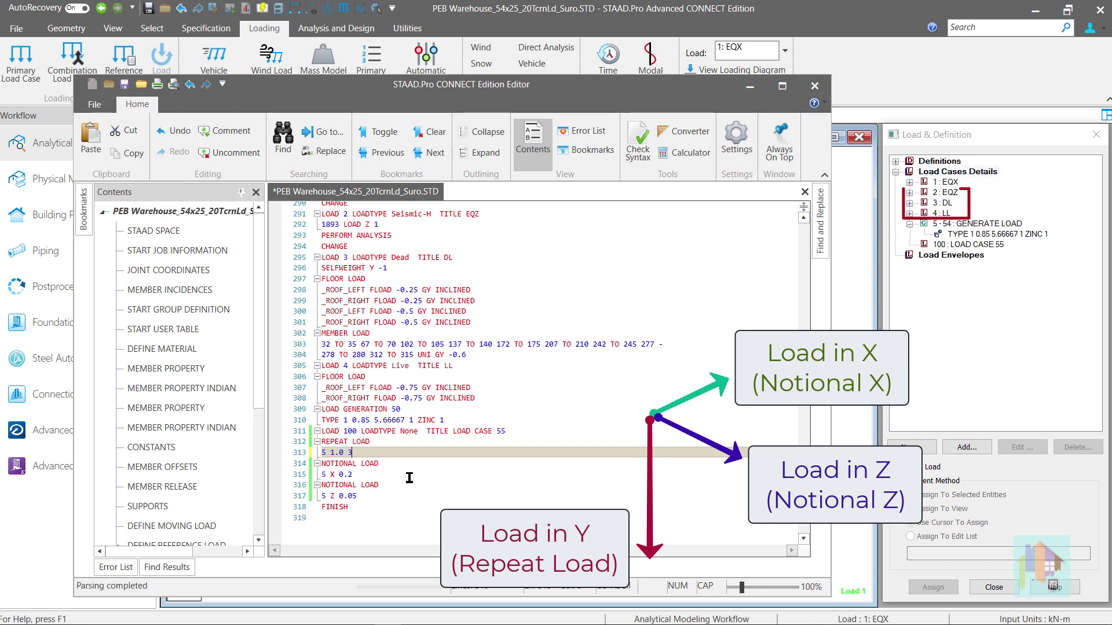
{"action": "type", "text": "1.5"}
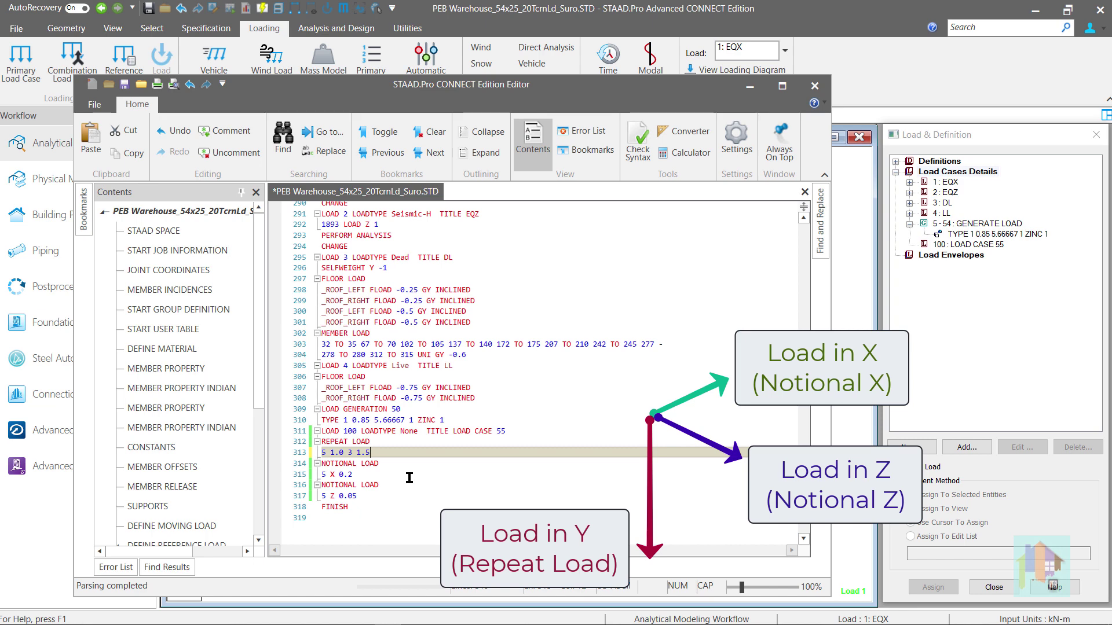
{"action": "type", "text": "1 "}
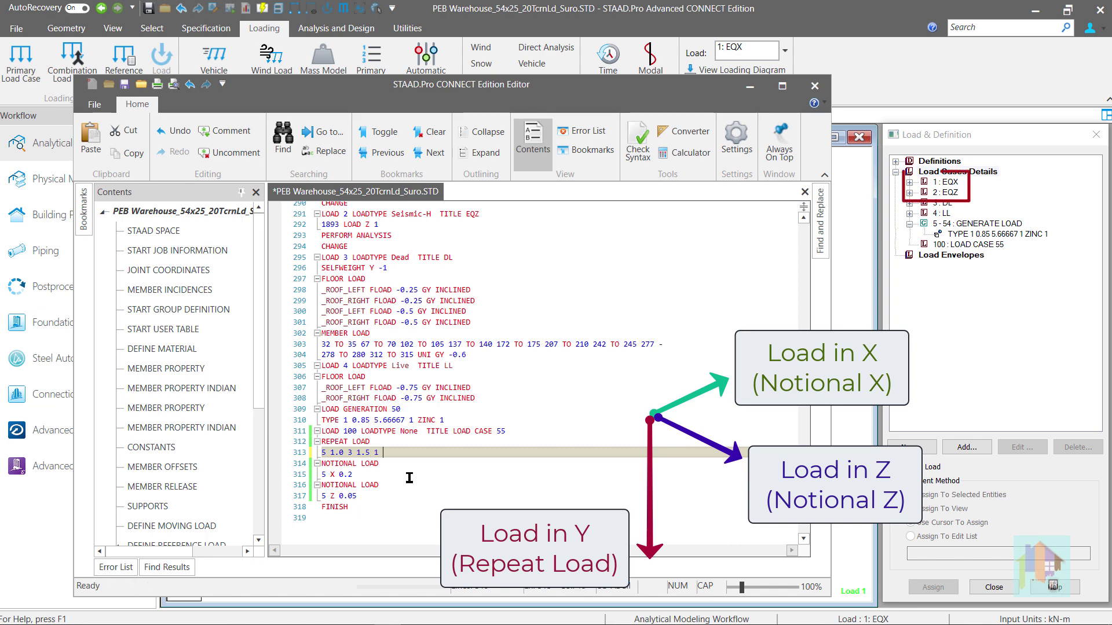
{"action": "type", "text": "1.2"}
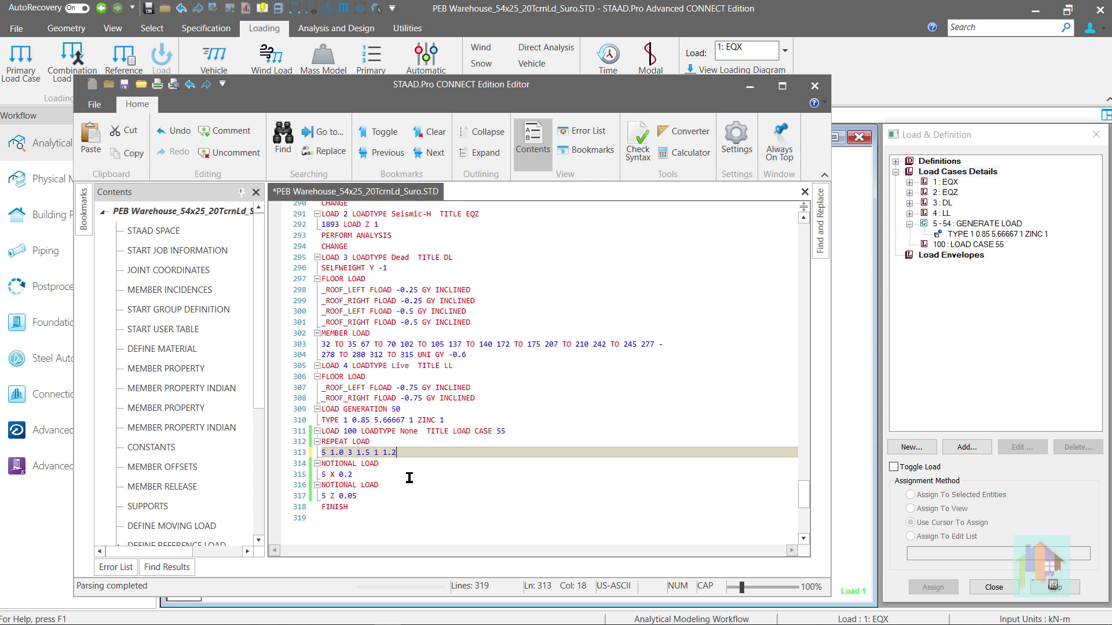
- Save the input file, close the editor, and expand load case 100 down to its repeat load entry
{"action": "key", "text": "ctrl+s"}
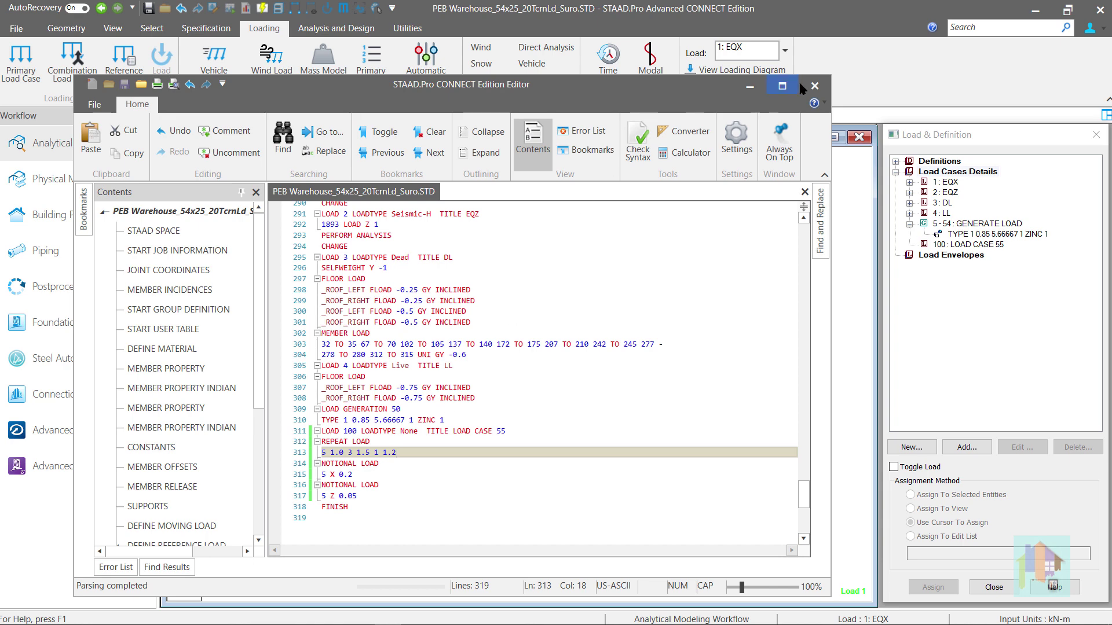
{"action": "left_click", "coordinate": [815, 85]}
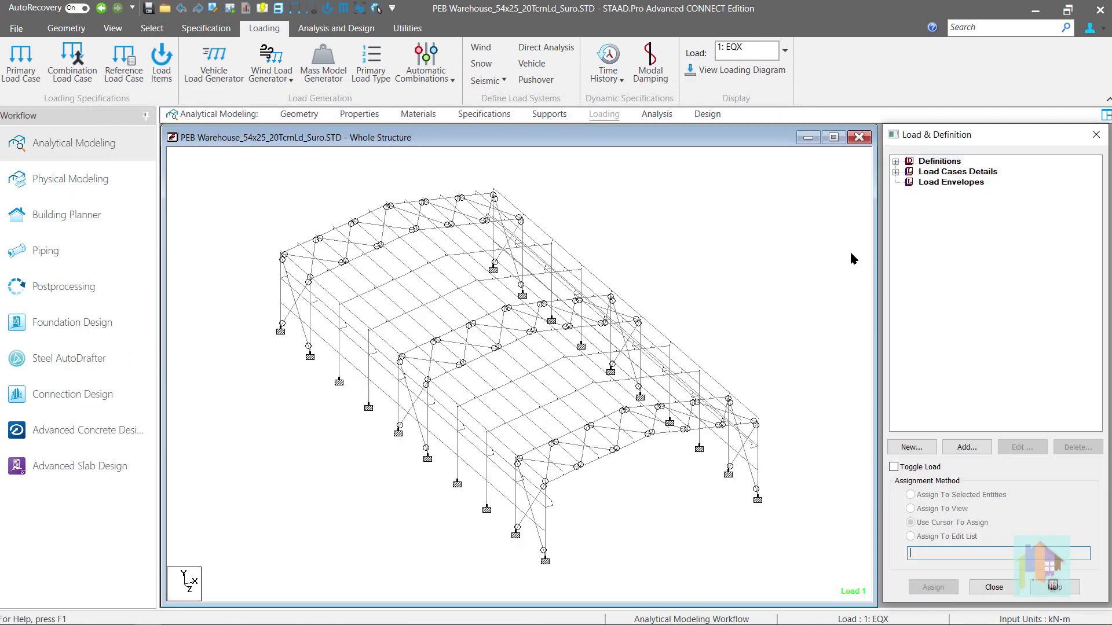
{"action": "left_click", "coordinate": [896, 172]}
{"action": "left_click", "coordinate": [909, 234]}
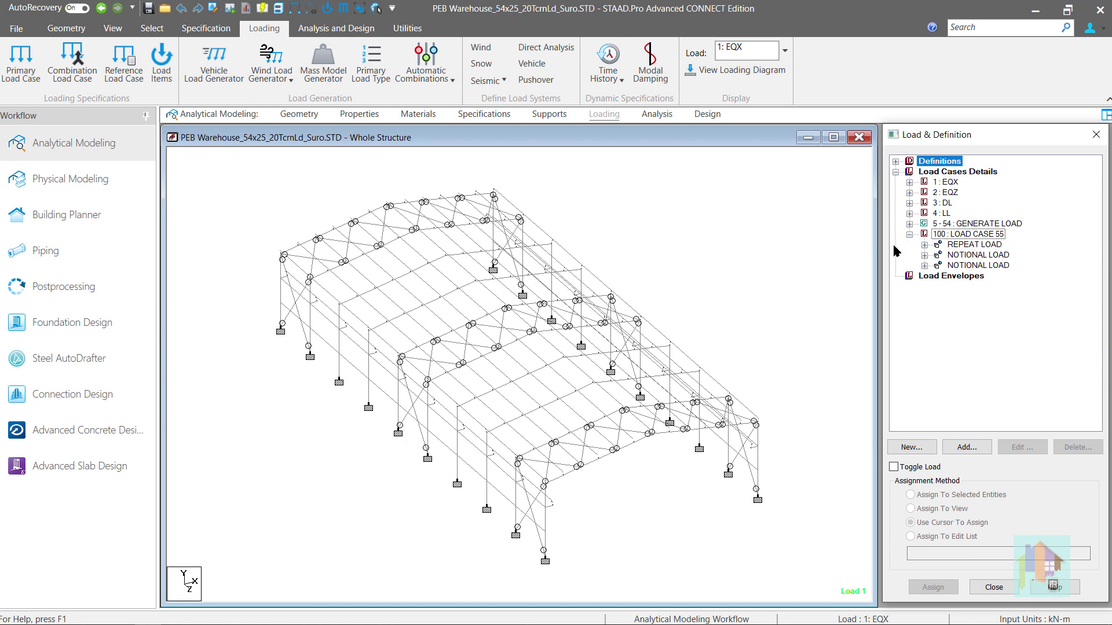
{"action": "left_click", "coordinate": [925, 245]}
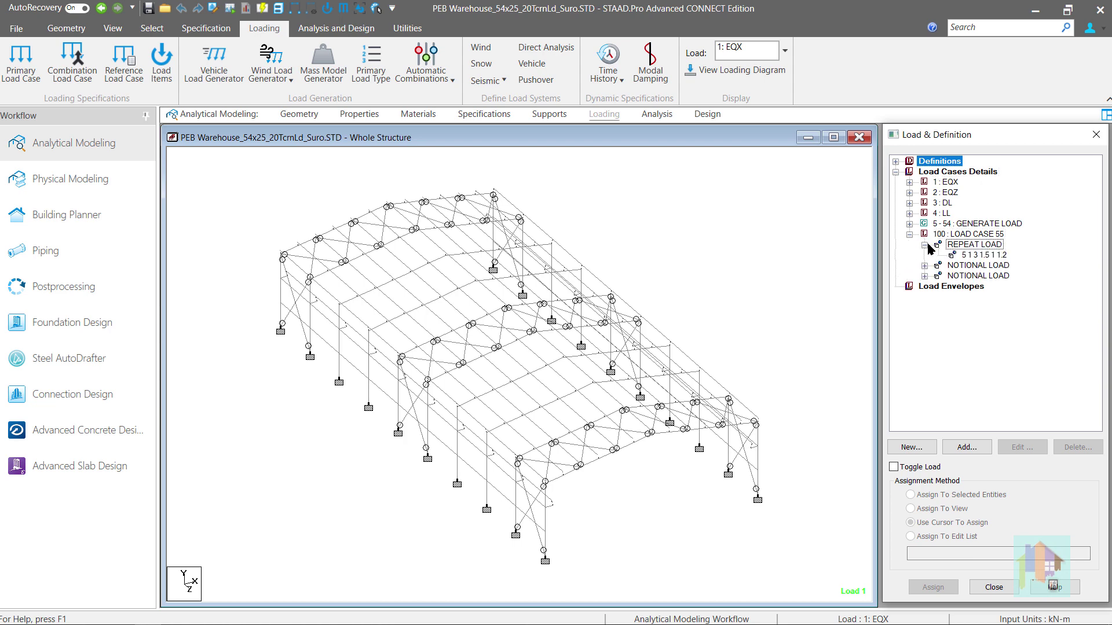
{"action": "left_click", "coordinate": [961, 255]}
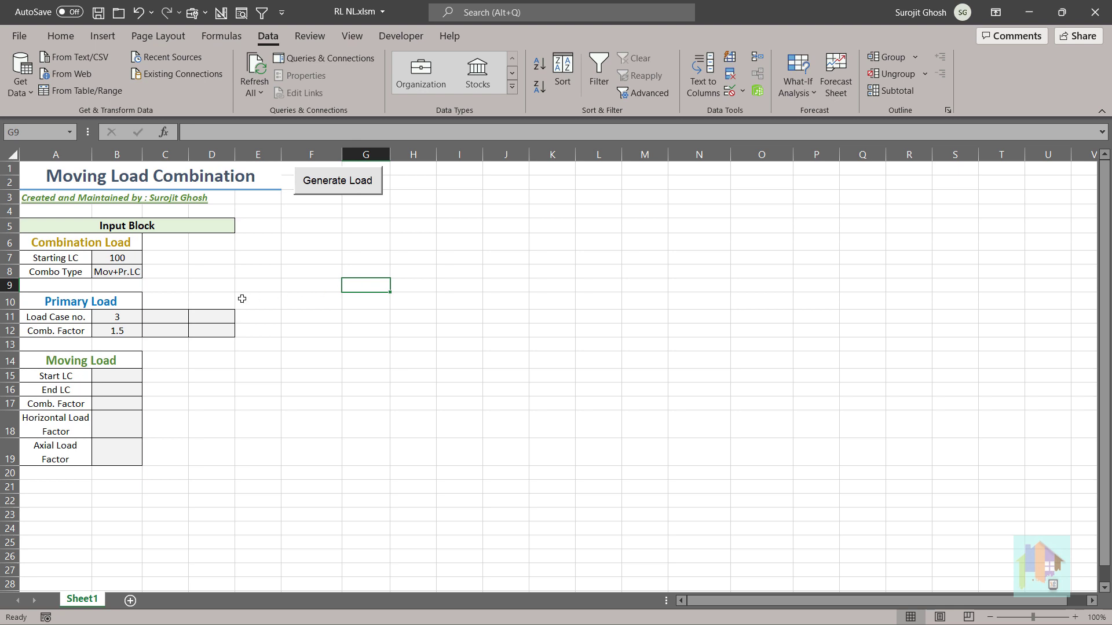
- Add load case 4 with combination factor 1.5 as the second primary load in the Moving Load Combination sheet
{"action": "left_click", "coordinate": [132, 320]}
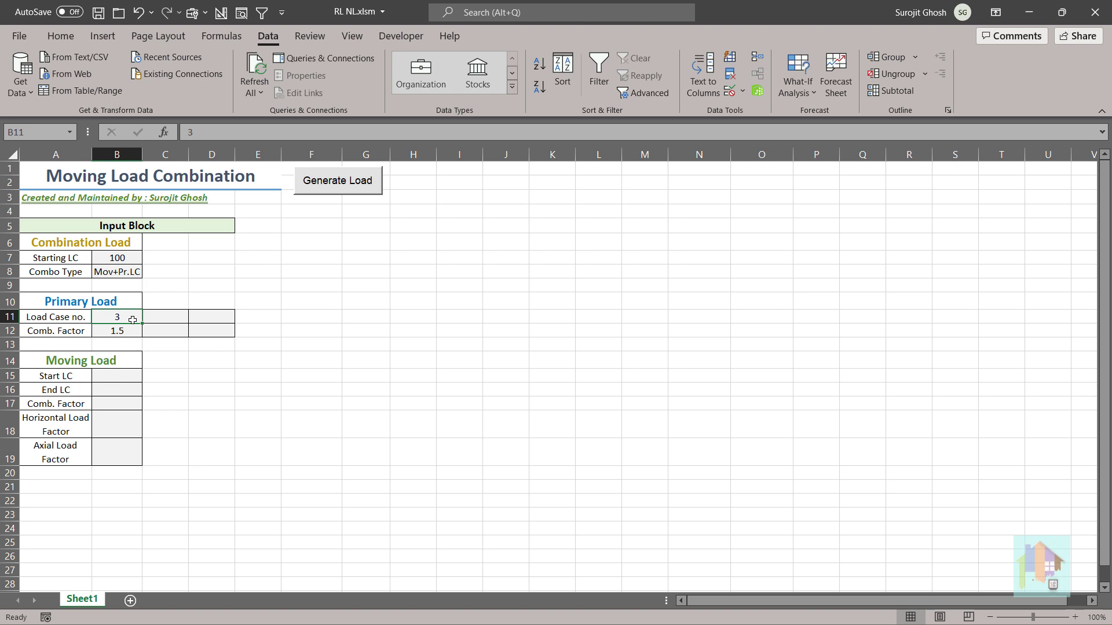
{"action": "left_click", "coordinate": [157, 319]}
{"action": "type", "text": "4"}
{"action": "key", "text": "Return"}
{"action": "type", "text": "1.5"}
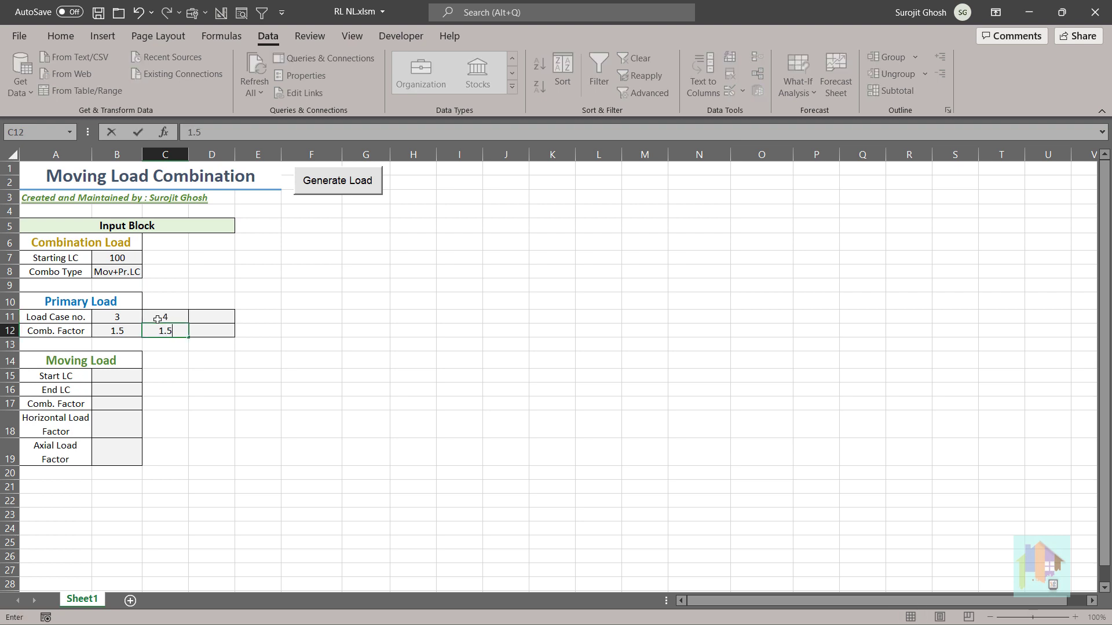
{"action": "key", "text": "Return"}
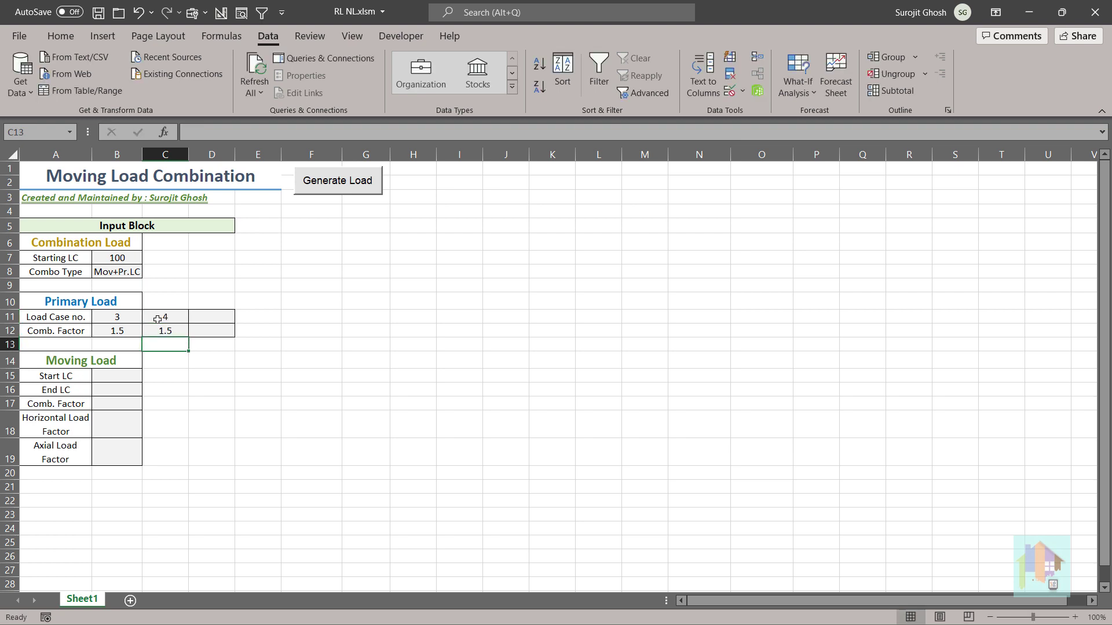
- Set the moving load's start LC to 5, end LC to 54 and combination factor to 1
{"action": "left_click", "coordinate": [123, 377]}
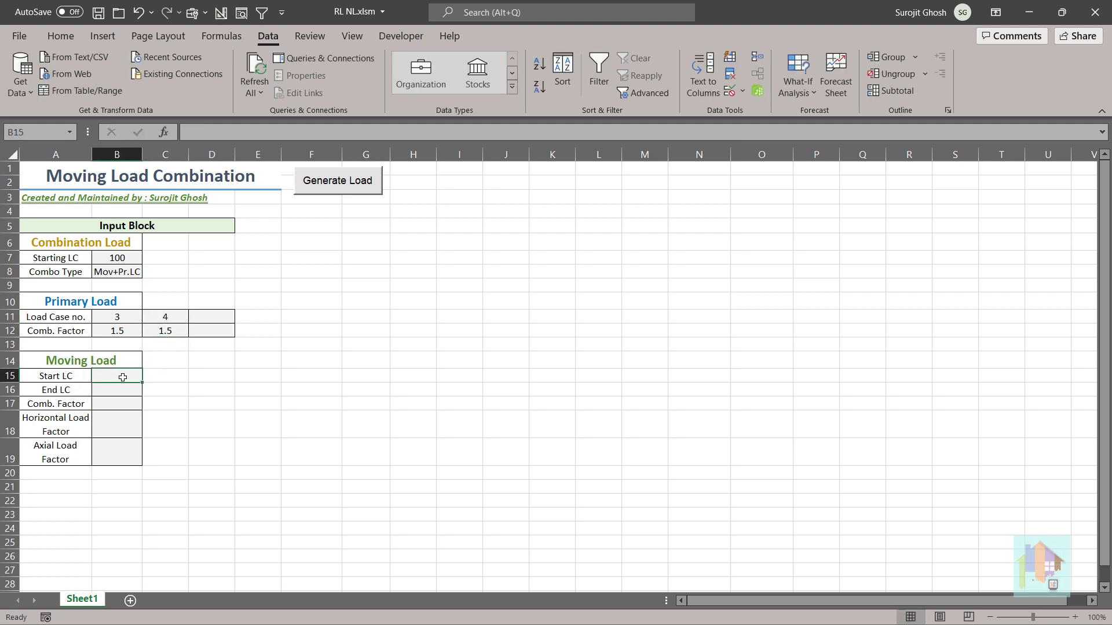
{"action": "type", "text": "5"}
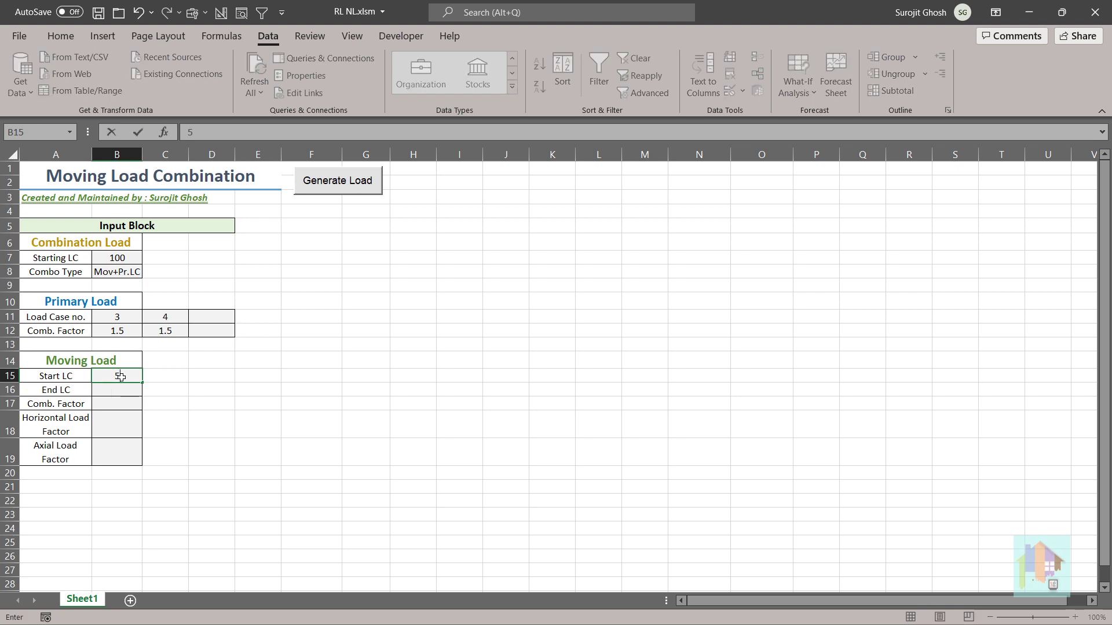
{"action": "left_click", "coordinate": [114, 390]}
{"action": "type", "text": "54"}
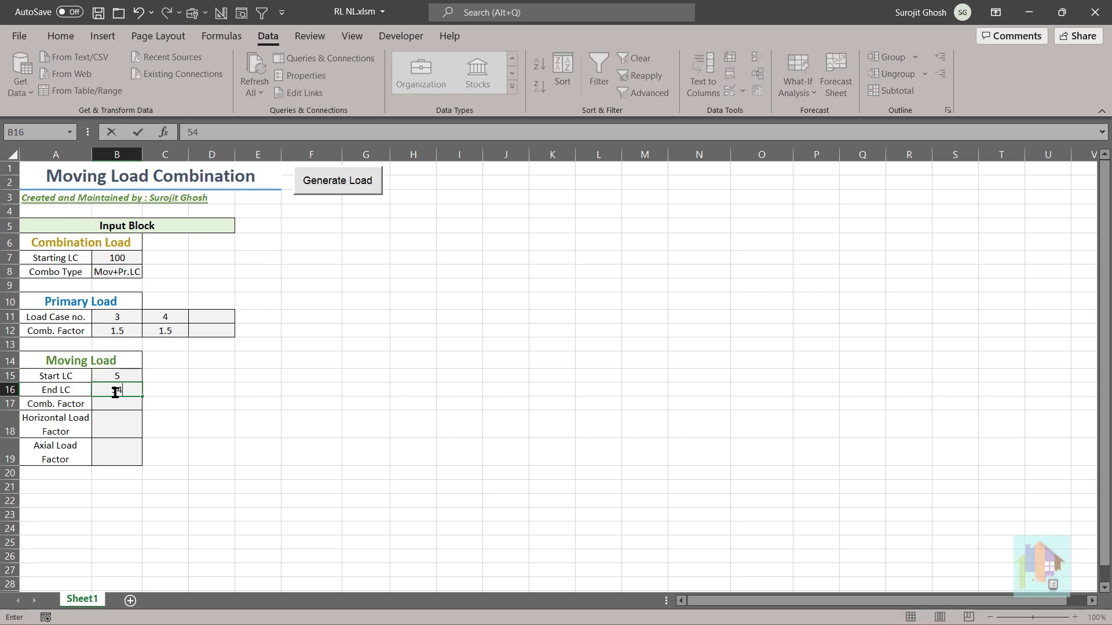
{"action": "left_click", "coordinate": [112, 408]}
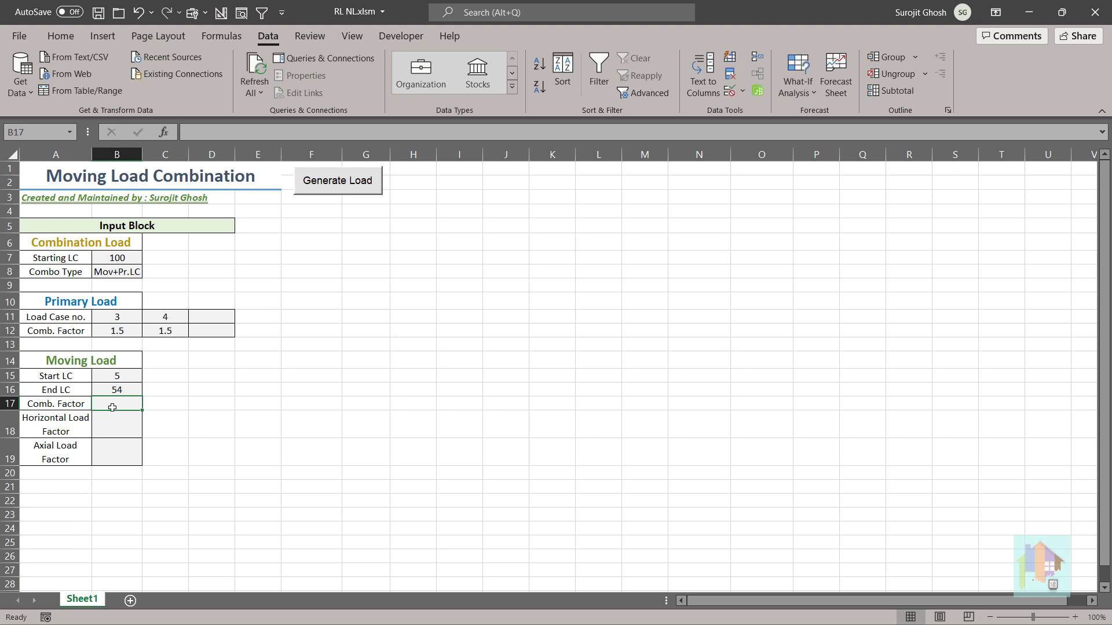
{"action": "type", "text": "1"}
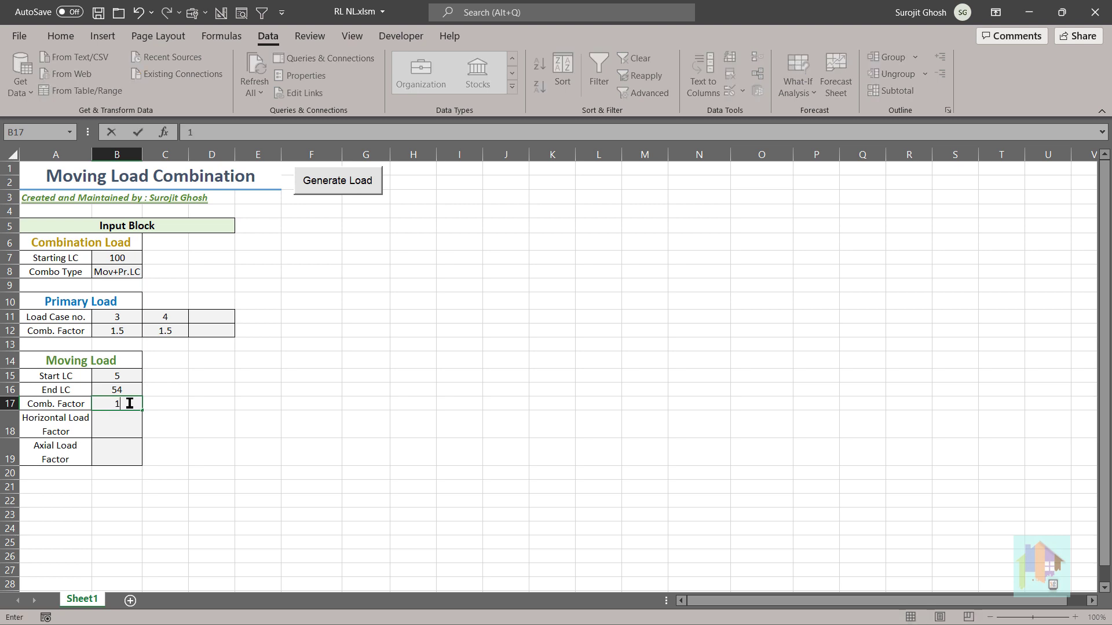
- Set the moving load's horizontal load factor to 0.2 and axial load factor to 0.05
{"action": "left_click", "coordinate": [120, 426]}
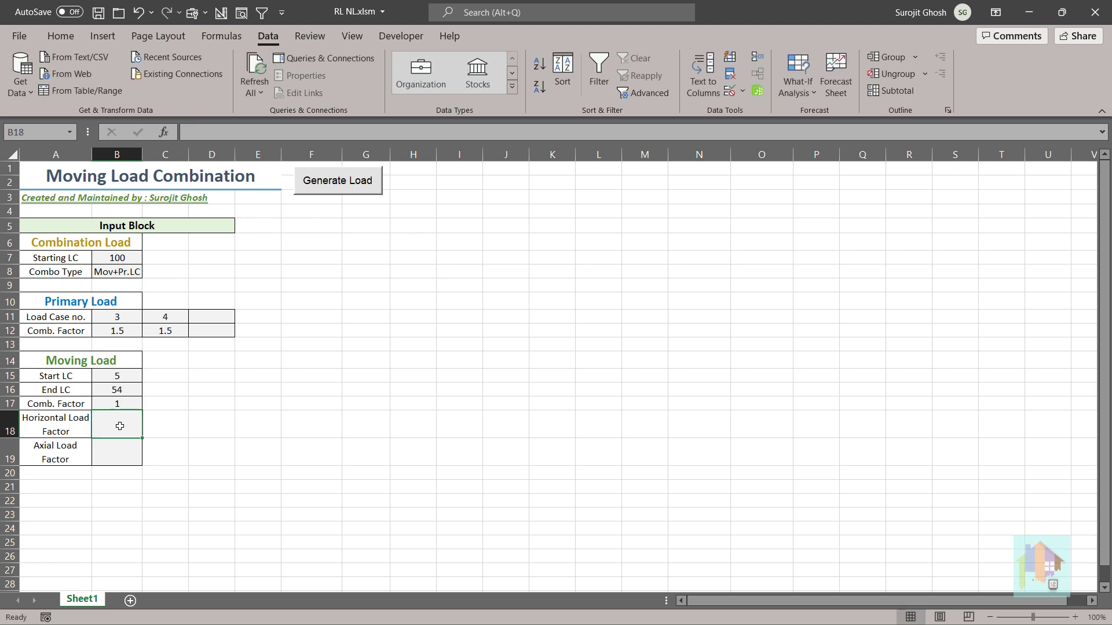
{"action": "type", "text": "0.2"}
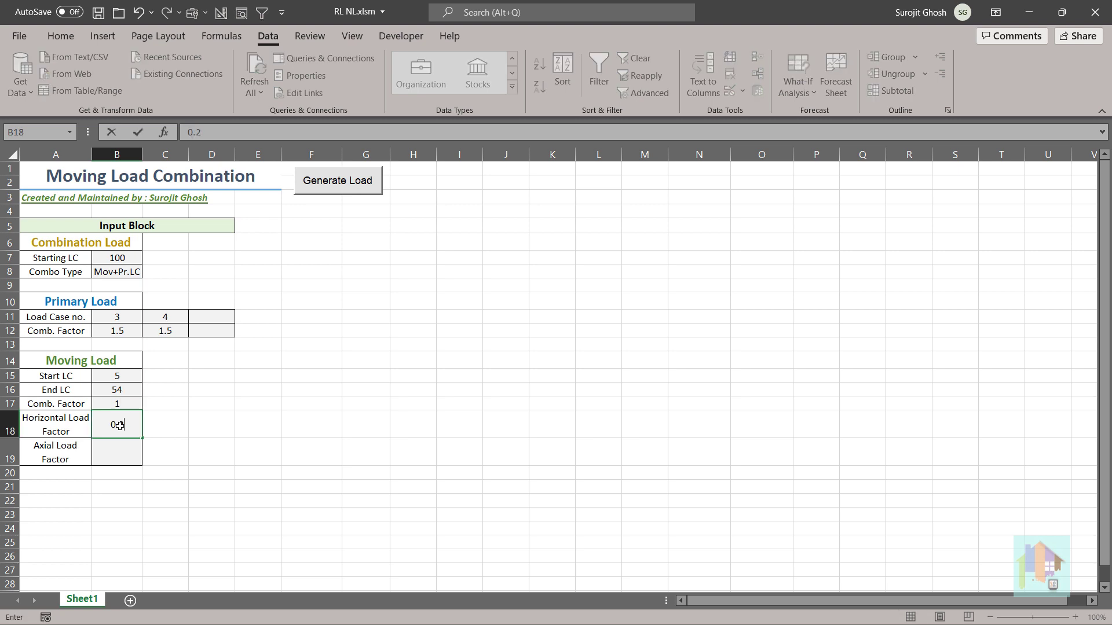
{"action": "left_click", "coordinate": [118, 451]}
{"action": "type", "text": ".05"}
{"action": "left_click", "coordinate": [171, 442]}
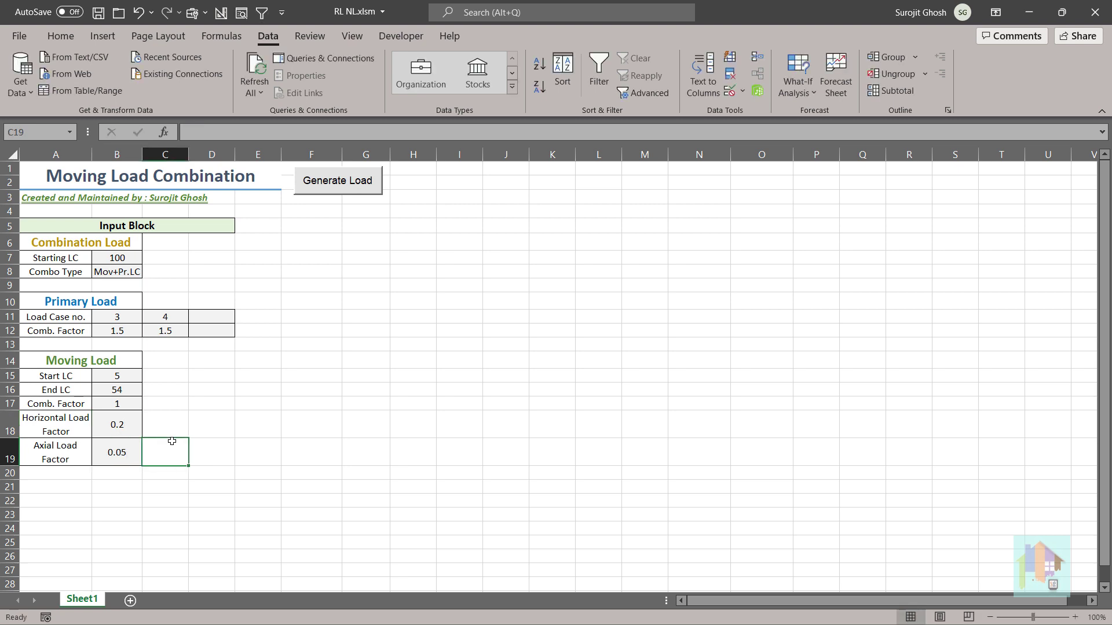
- Shrink the workbook window over the STAAD model and generate the moving load combinations into it
{"action": "left_click_drag", "start_coordinate": [753, 11], "coordinate": [492, 68]}
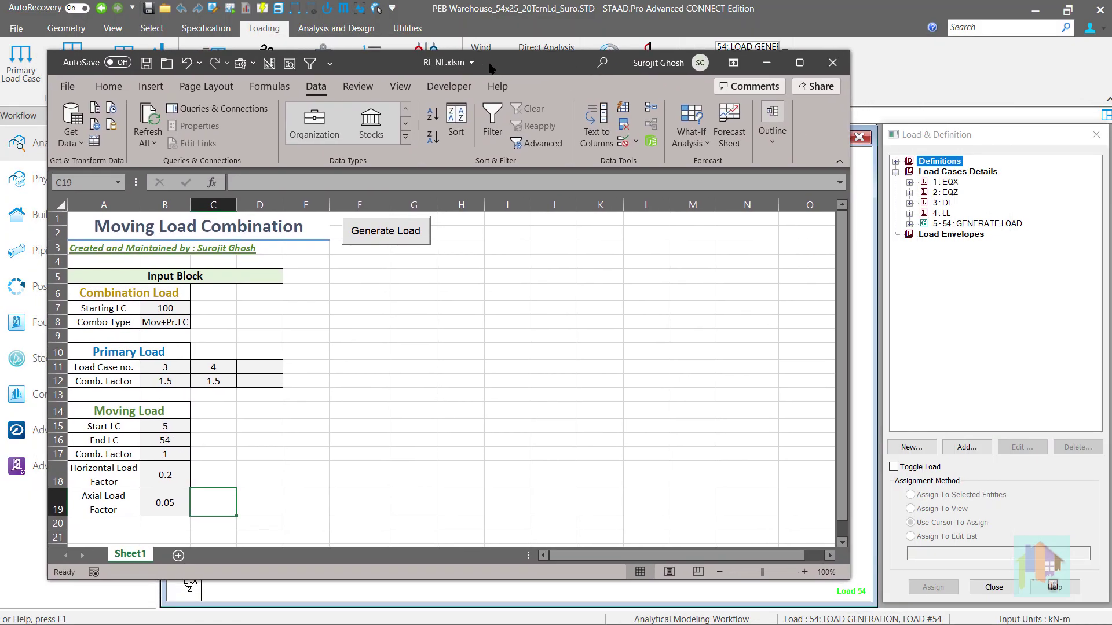
{"action": "left_click", "coordinate": [379, 242]}
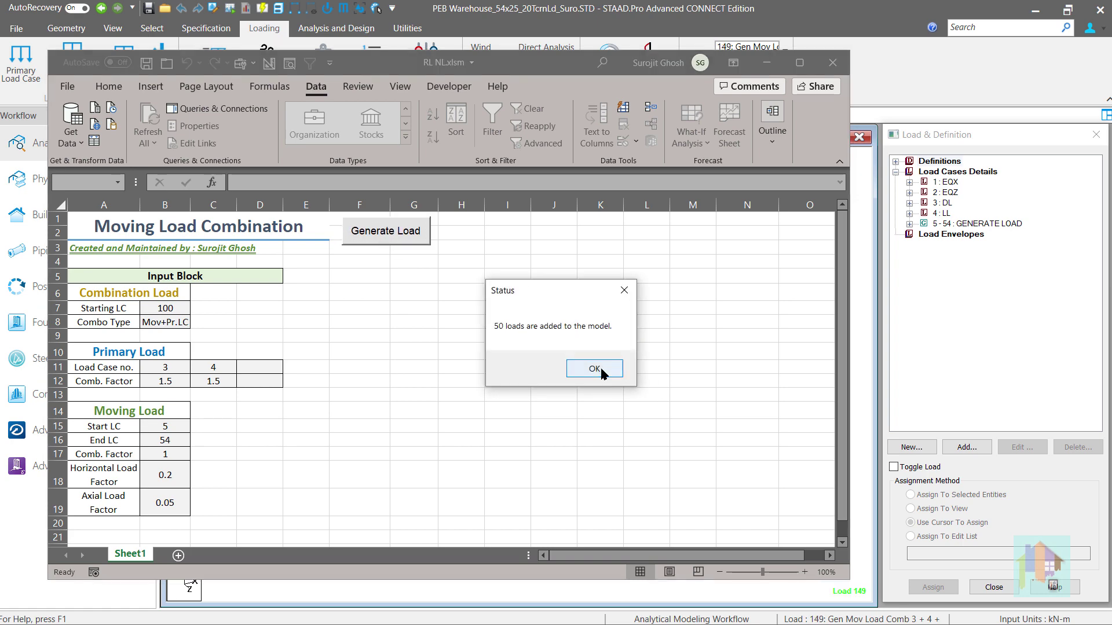
{"action": "left_click", "coordinate": [595, 368]}
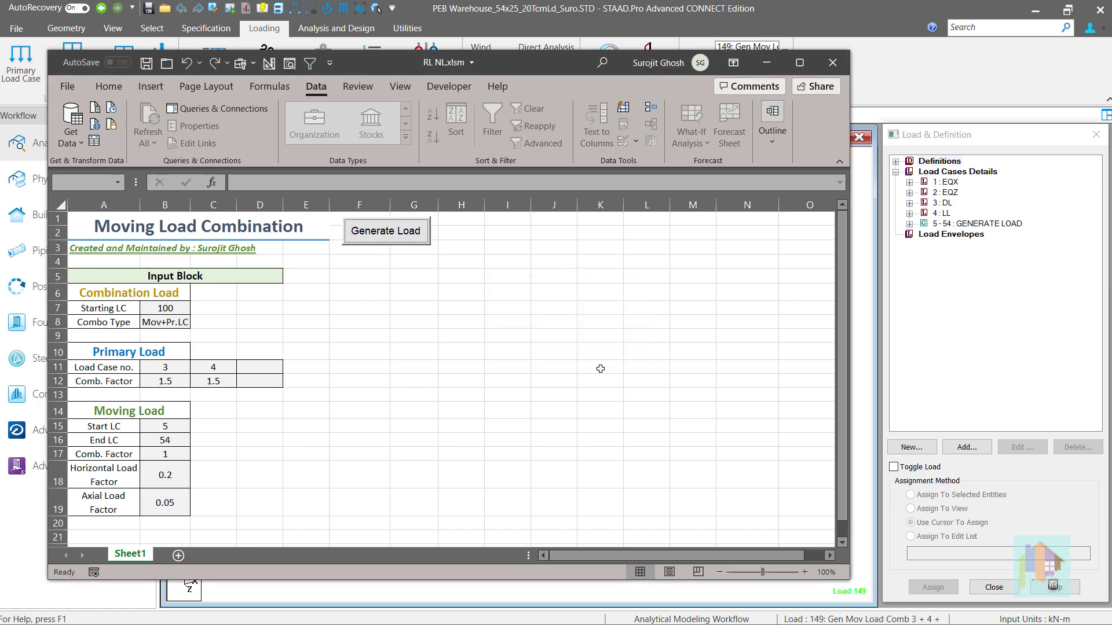
- Switch back to STAAD.Pro and examine the repeat and notional load entries of generated load case 100
{"action": "left_click", "coordinate": [1098, 118]}
{"action": "left_click", "coordinate": [896, 172]}
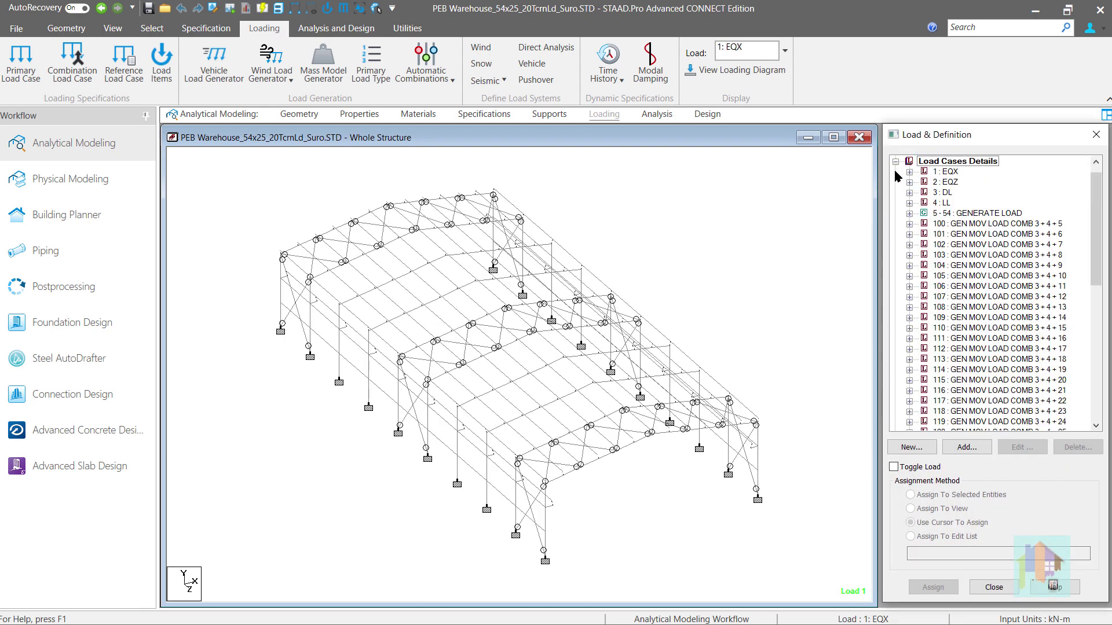
{"action": "left_click", "coordinate": [909, 224]}
{"action": "left_click", "coordinate": [924, 234]}
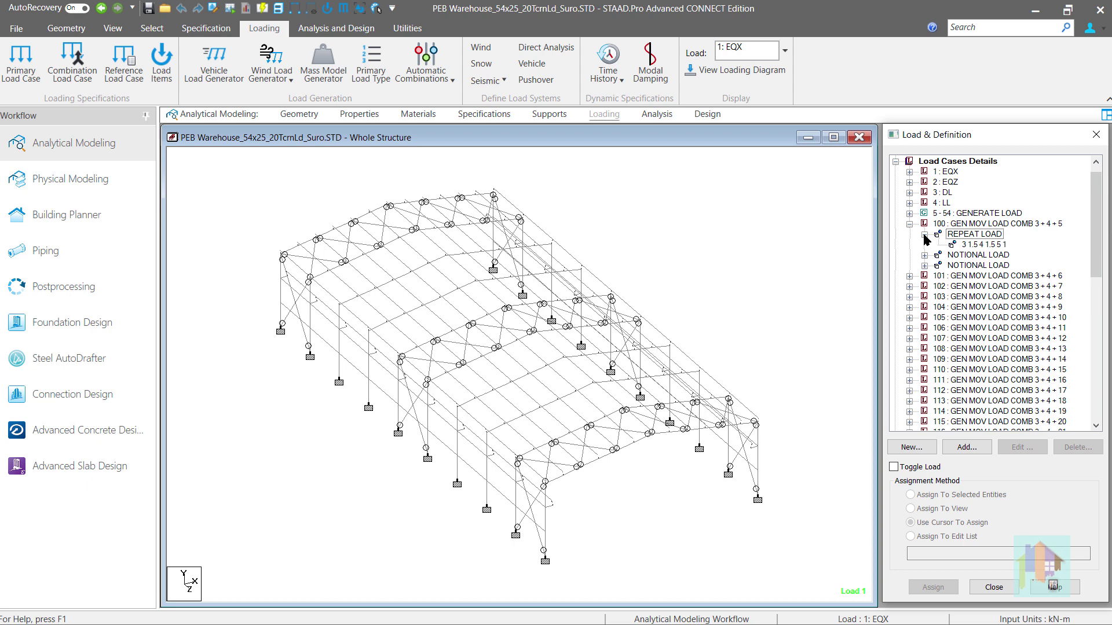
{"action": "left_click", "coordinate": [970, 245]}
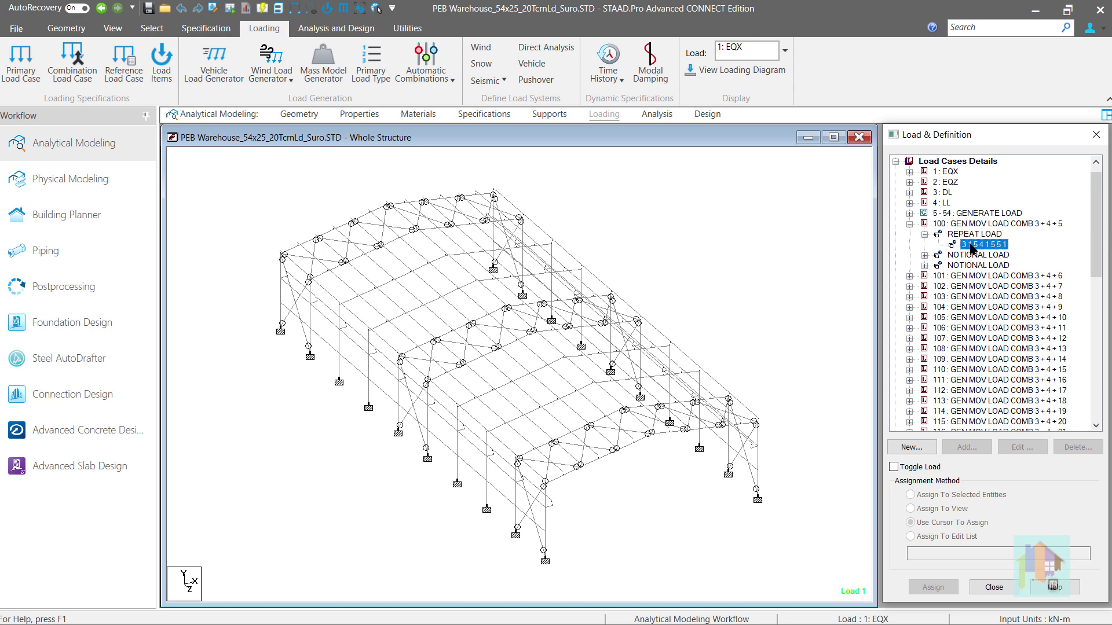
{"action": "left_click", "coordinate": [924, 256]}
{"action": "left_click", "coordinate": [924, 277]}
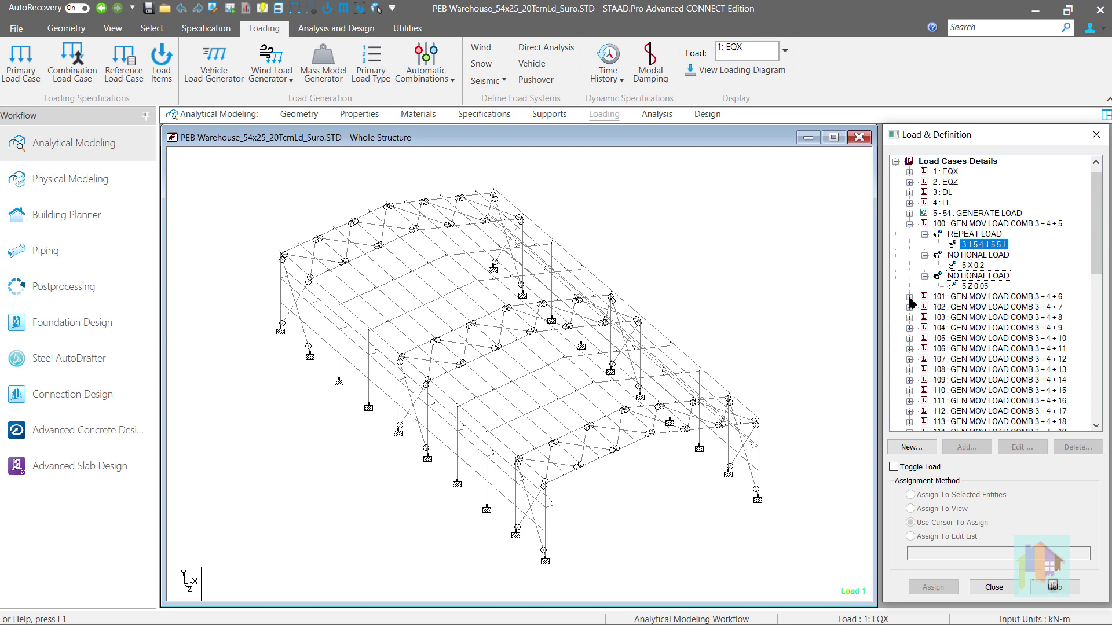
- Examine the notional load entries of generated load cases 101 and 146
{"action": "left_click", "coordinate": [910, 298]}
{"action": "left_click", "coordinate": [924, 318]}
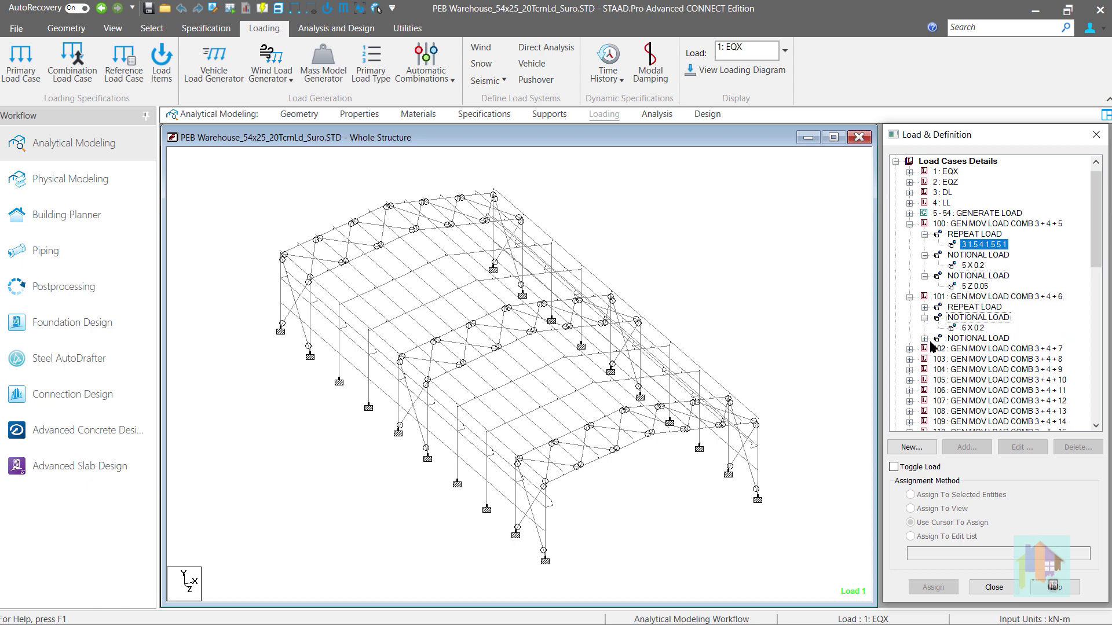
{"action": "left_click", "coordinate": [925, 339]}
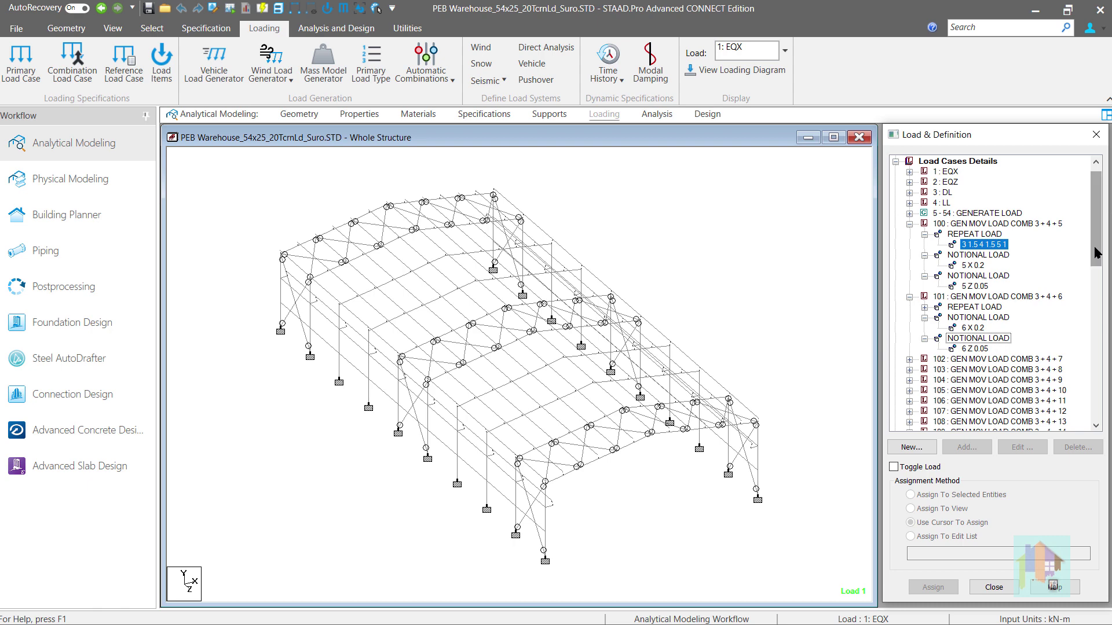
{"action": "left_click_drag", "start_coordinate": [1099, 254], "coordinate": [1099, 410]}
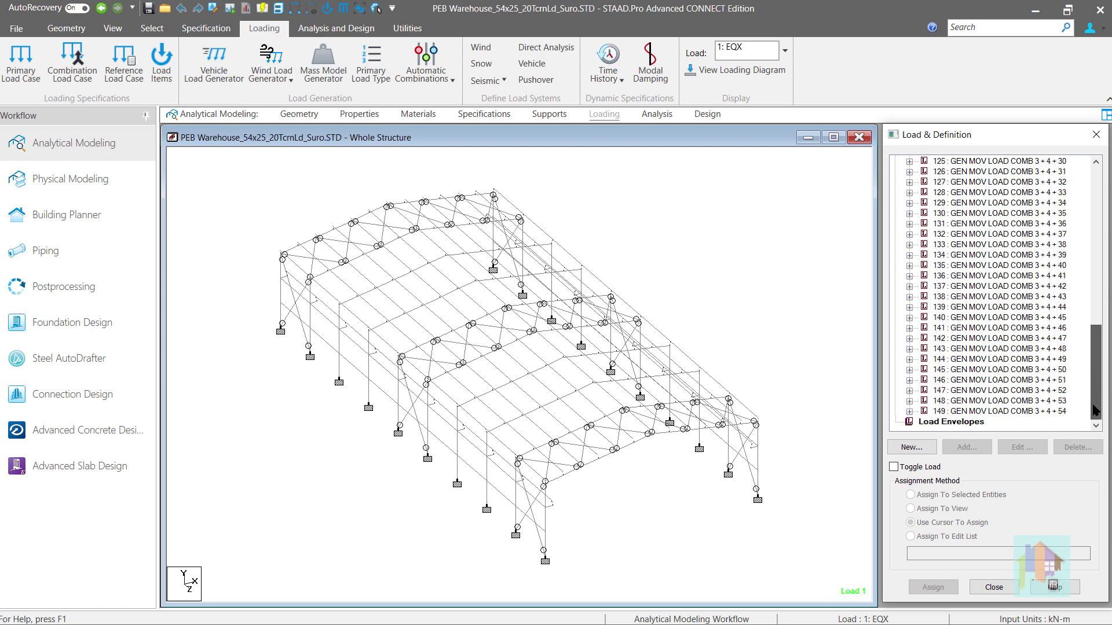
{"action": "left_click", "coordinate": [909, 381]}
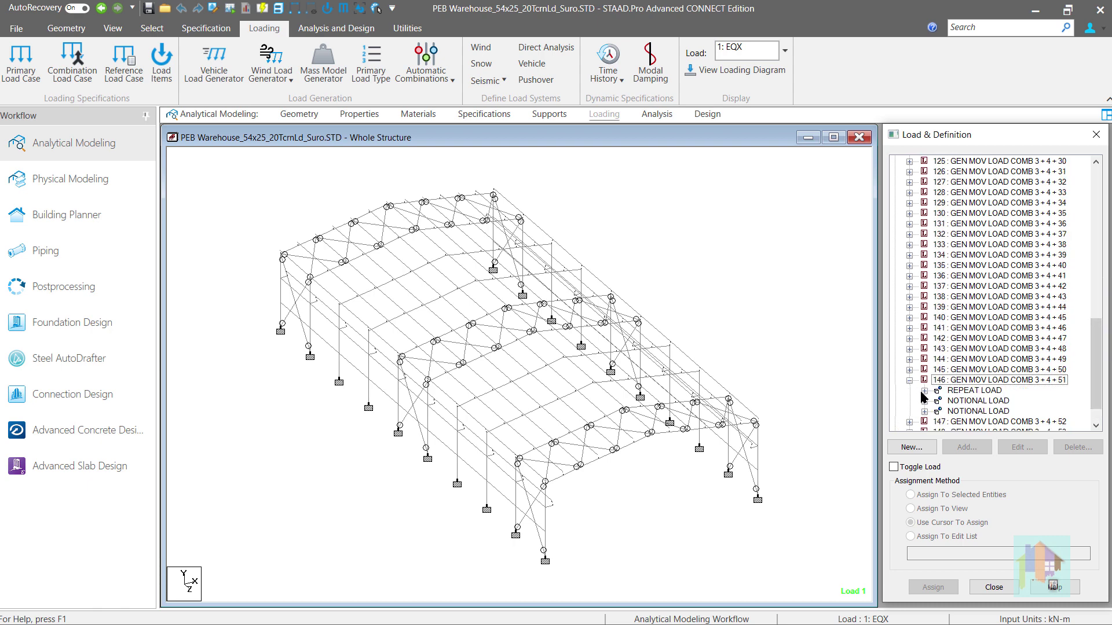
{"action": "left_click", "coordinate": [924, 401]}
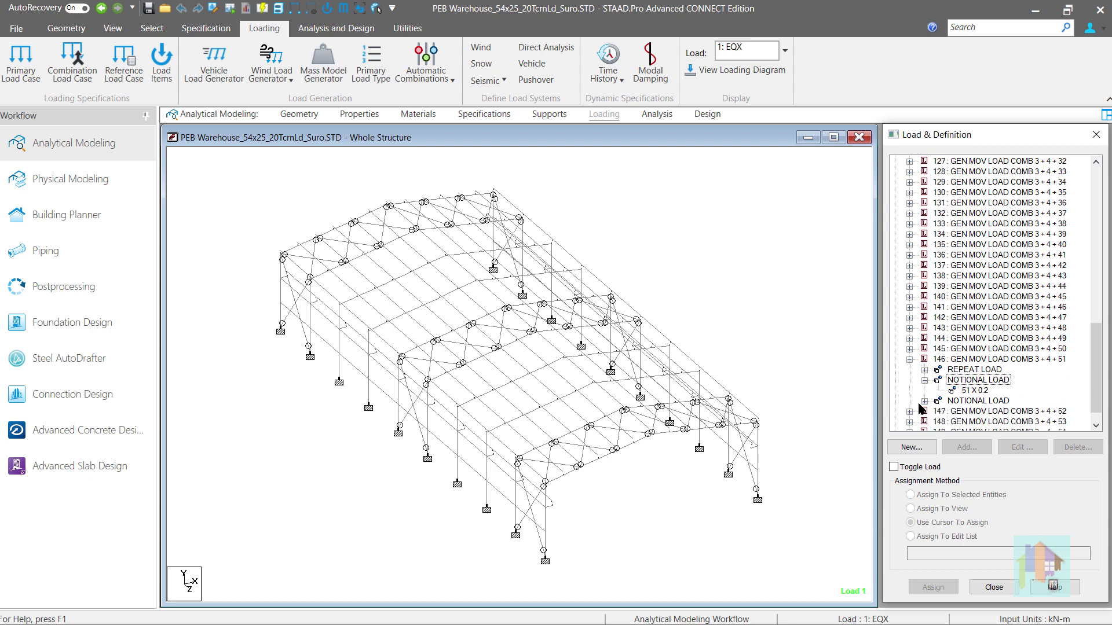
{"action": "left_click", "coordinate": [924, 401]}
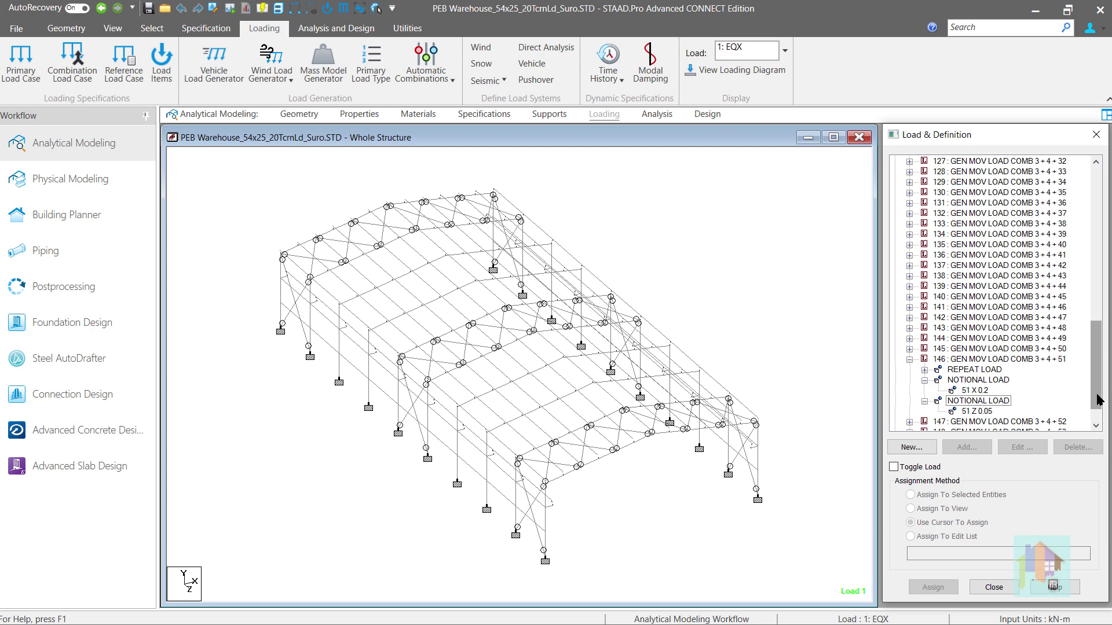
{"action": "left_click_drag", "start_coordinate": [1099, 400], "coordinate": [1095, 246]}
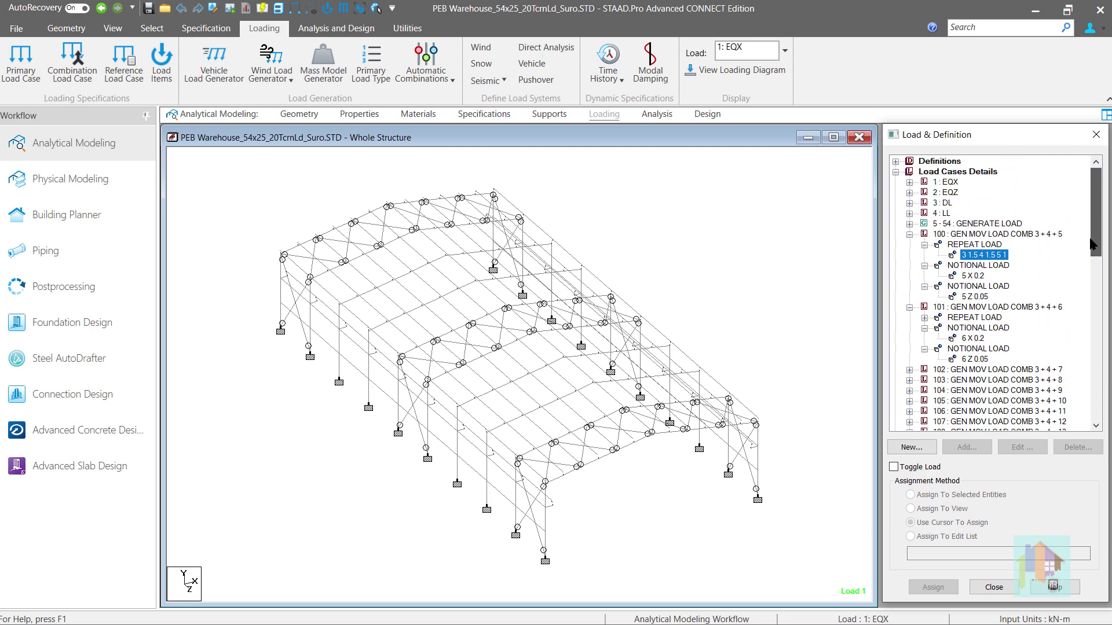
- Display the generated moving load and the notional loads of load cases 100 and 101 on the structure
{"action": "left_click", "coordinate": [940, 225]}
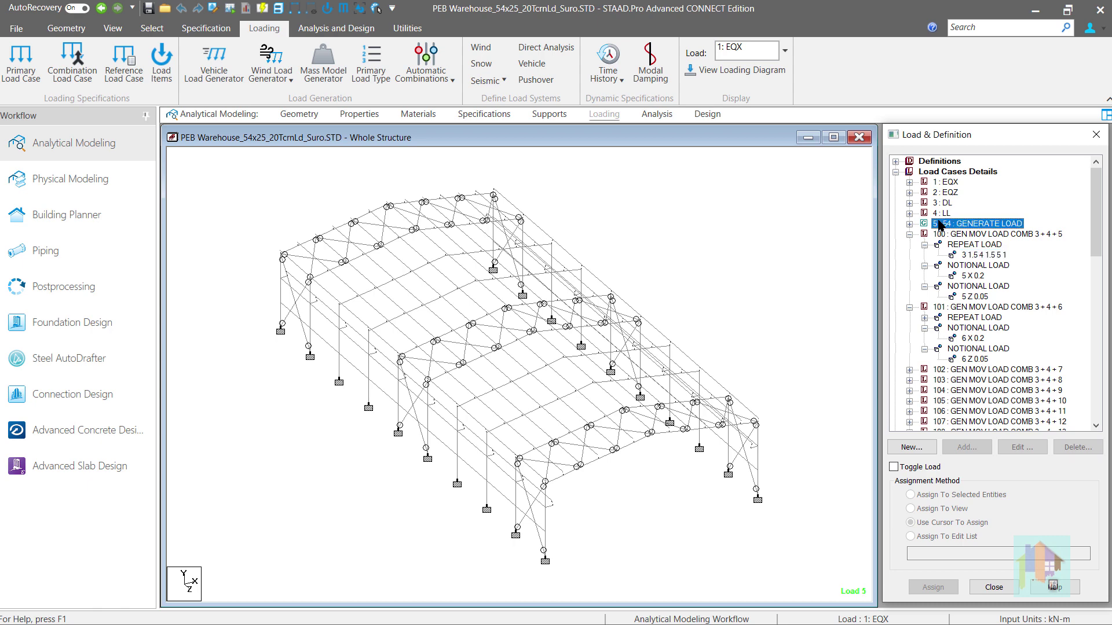
{"action": "left_click", "coordinate": [909, 224]}
{"action": "left_click", "coordinate": [954, 233]}
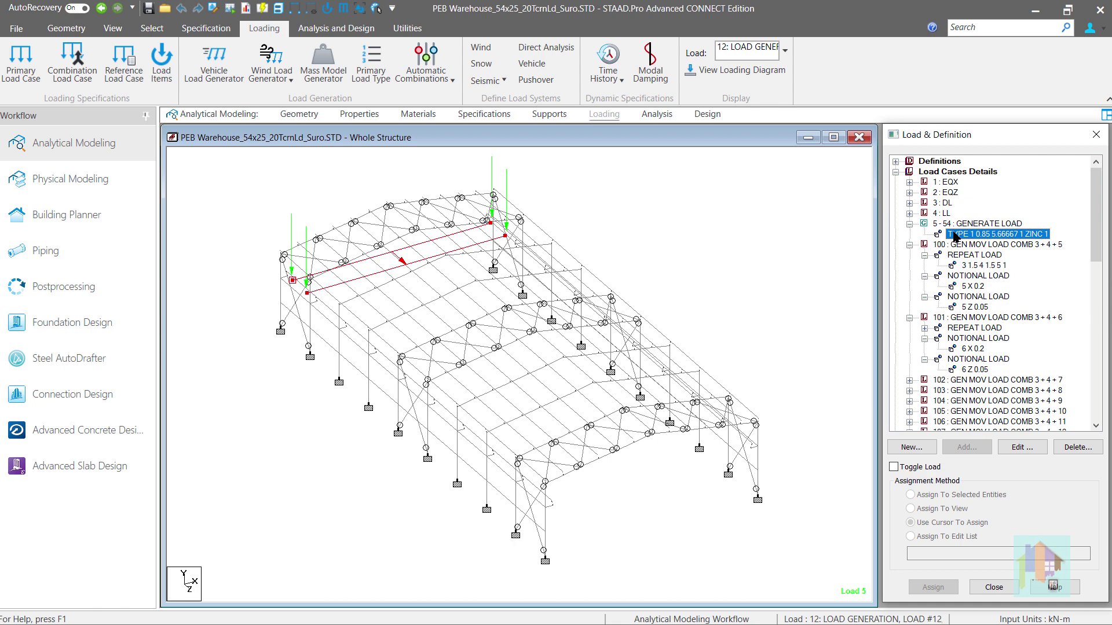
{"action": "left_click", "coordinate": [963, 286]}
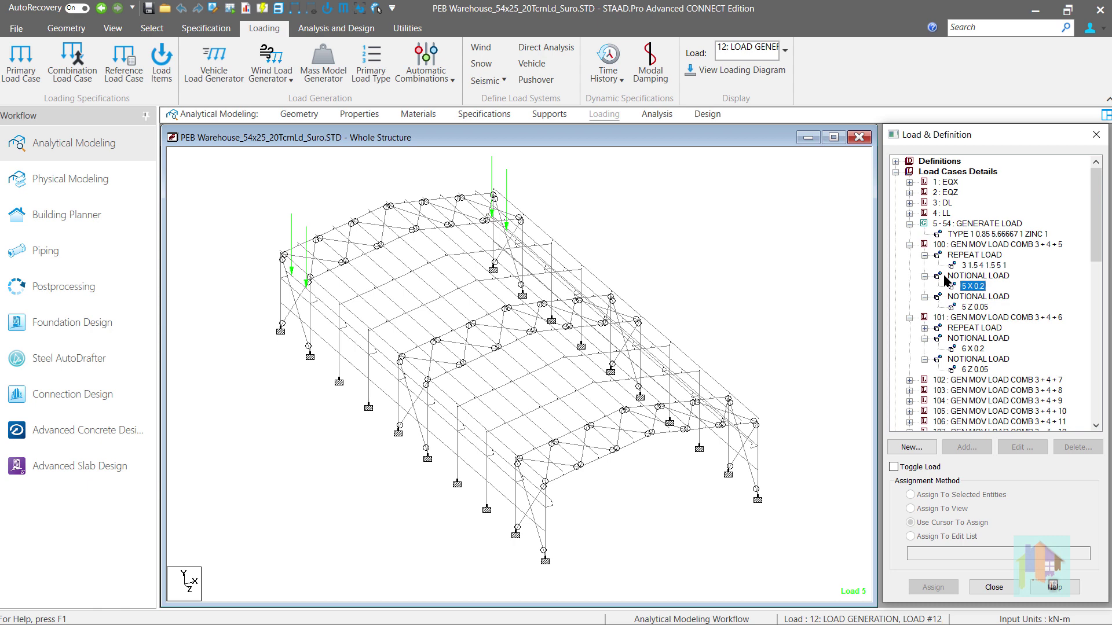
{"action": "left_click", "coordinate": [945, 277]}
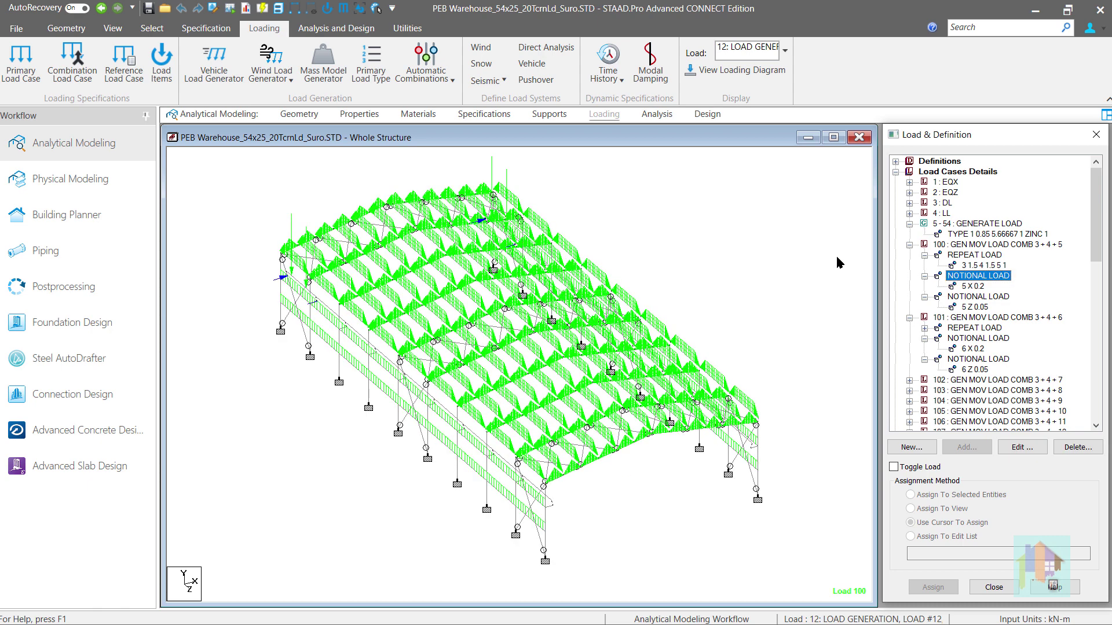
{"action": "left_click", "coordinate": [968, 340]}
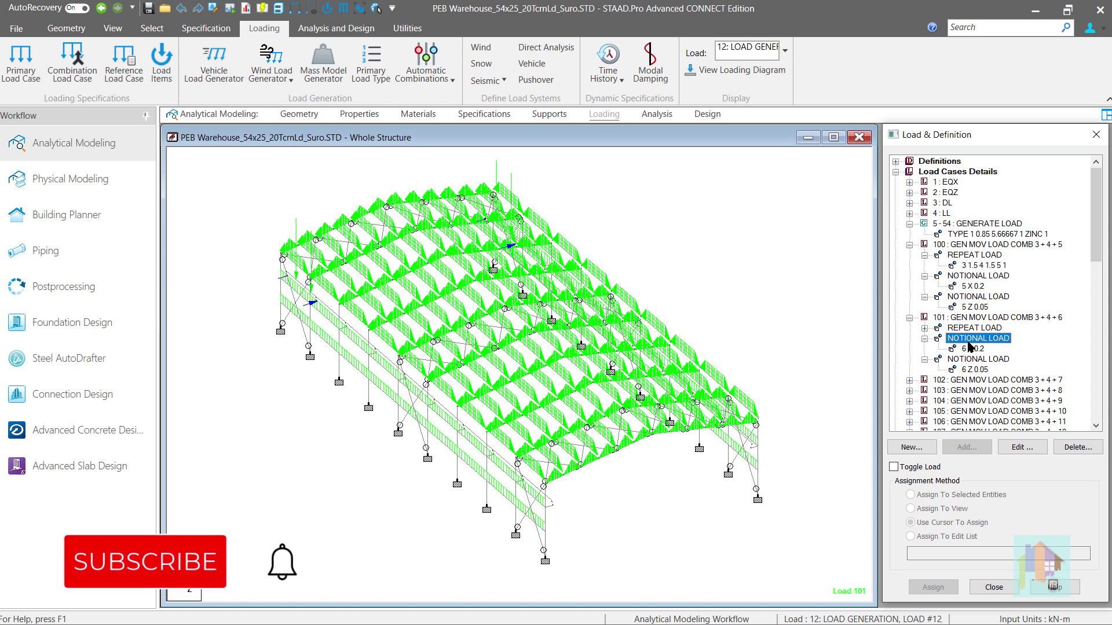
- Display generated moving load 12 on the structure, followed by the notional load of load case 107
{"action": "left_click", "coordinate": [785, 52]}
{"action": "left_click", "coordinate": [825, 105]}
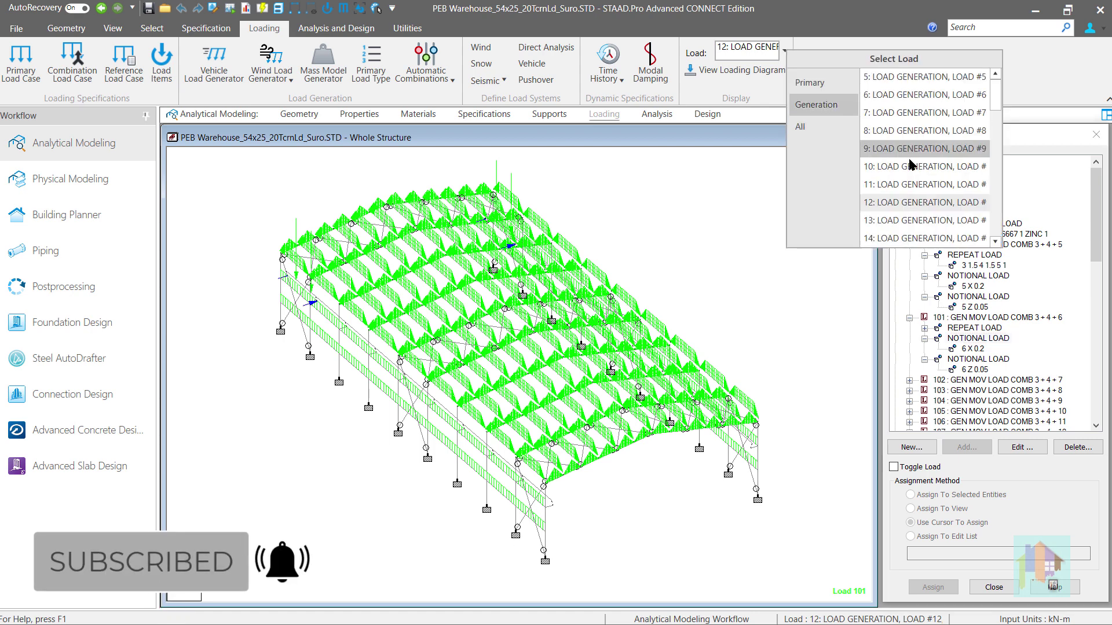
{"action": "left_click", "coordinate": [892, 202]}
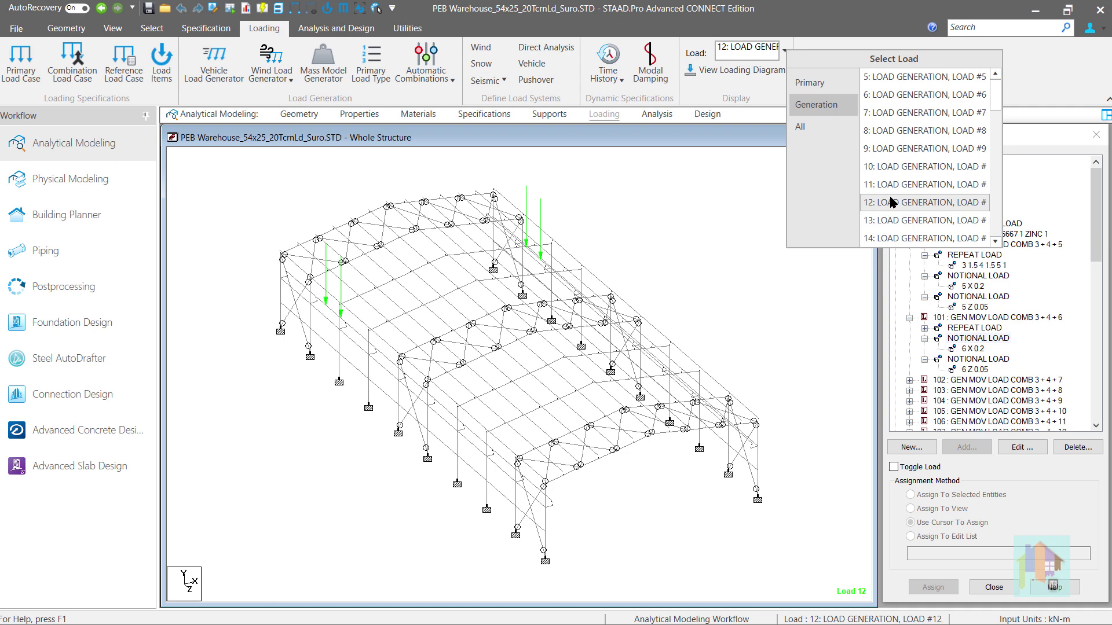
{"action": "left_click", "coordinate": [836, 323]}
{"action": "scroll", "coordinate": [923, 394], "scroll_direction": "down", "scroll_amount": 1}
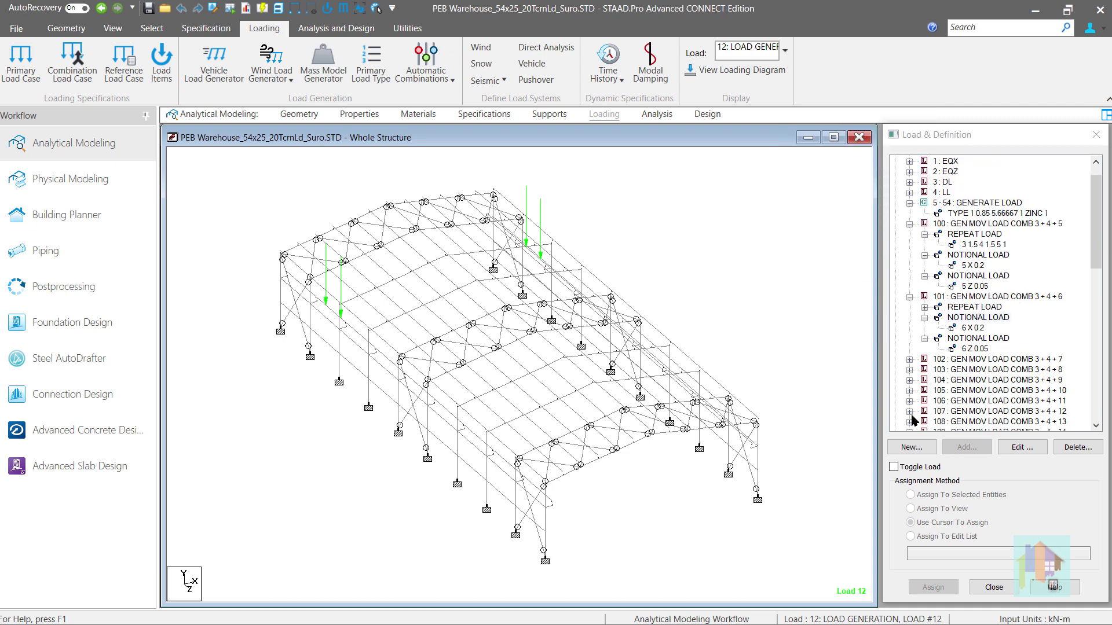
{"action": "left_click", "coordinate": [909, 412]}
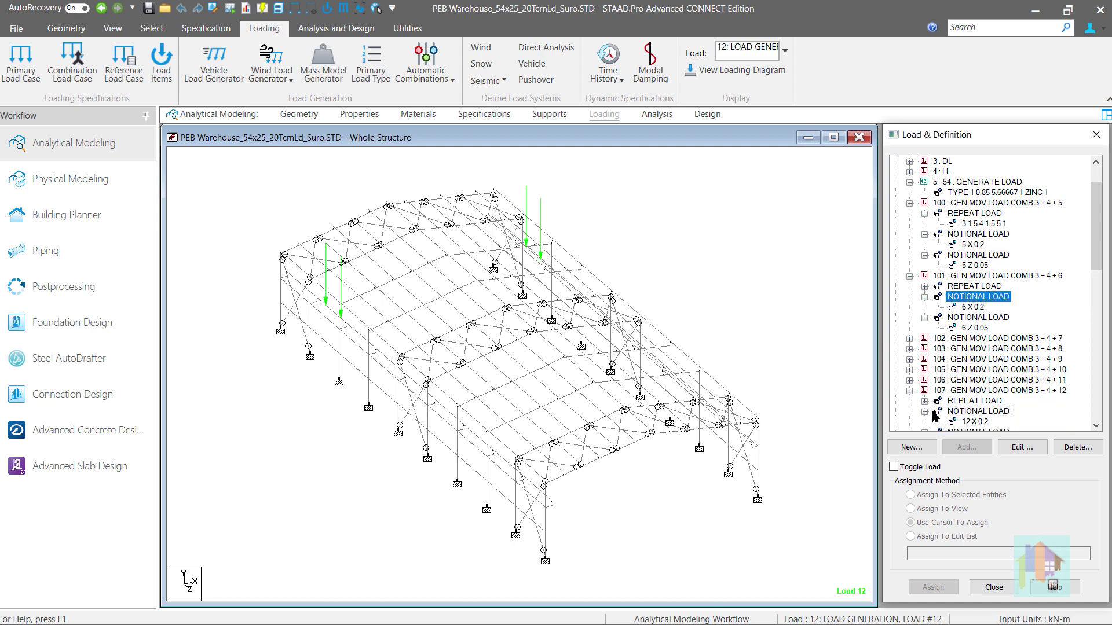
{"action": "left_click", "coordinate": [962, 412]}
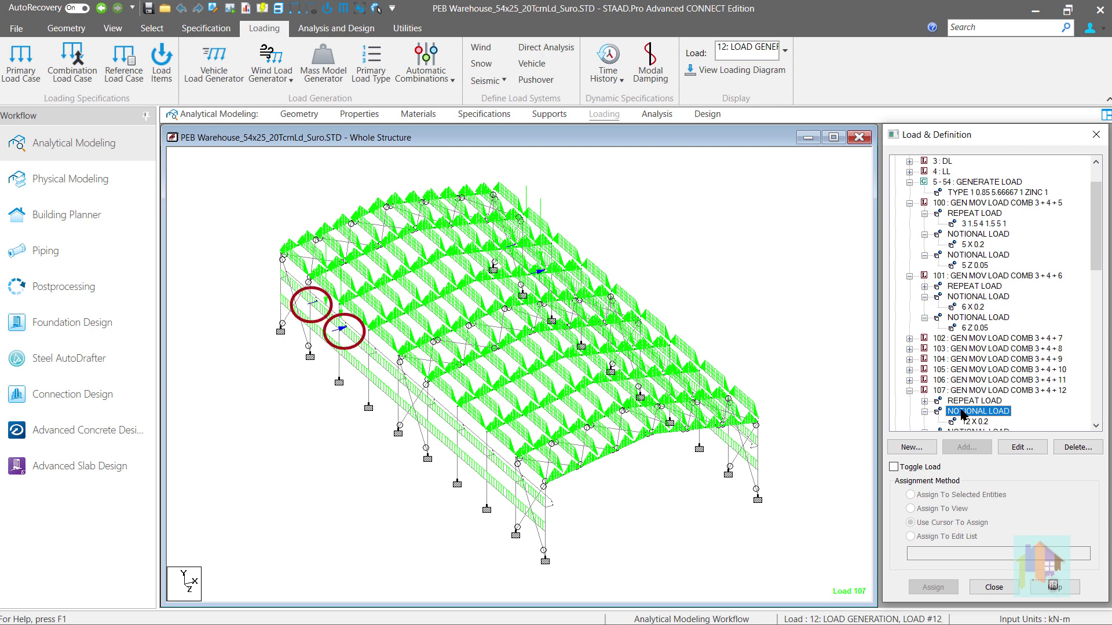
- Show the load values and inspect load case 107 near the gantry corner in a separate zoom window, closing it when done
{"action": "left_click", "coordinate": [860, 375]}
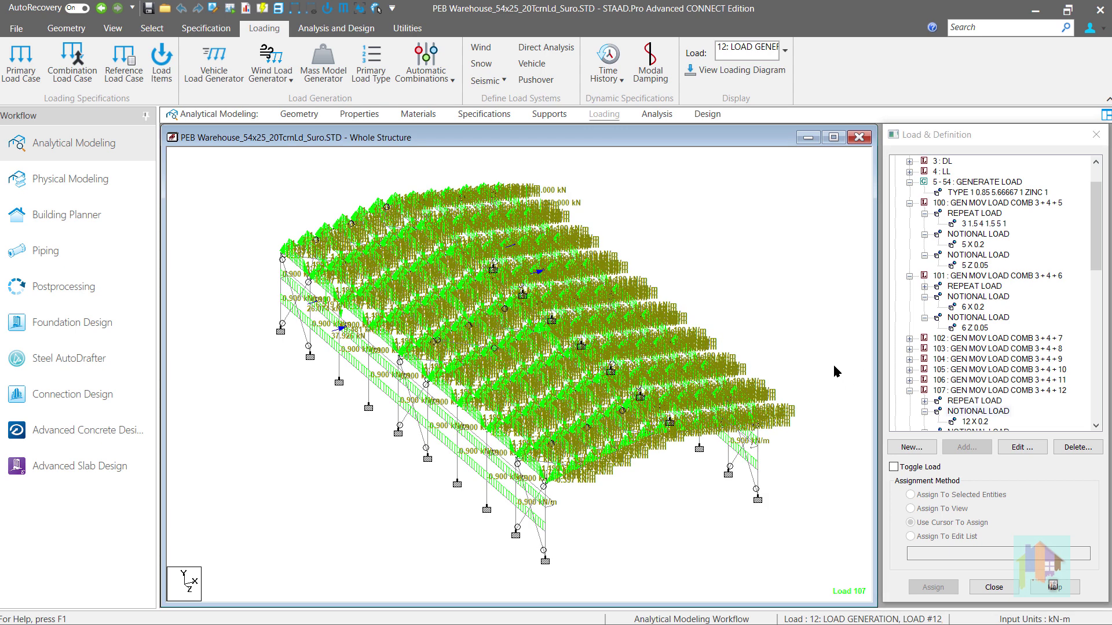
{"action": "left_click", "coordinate": [111, 30]}
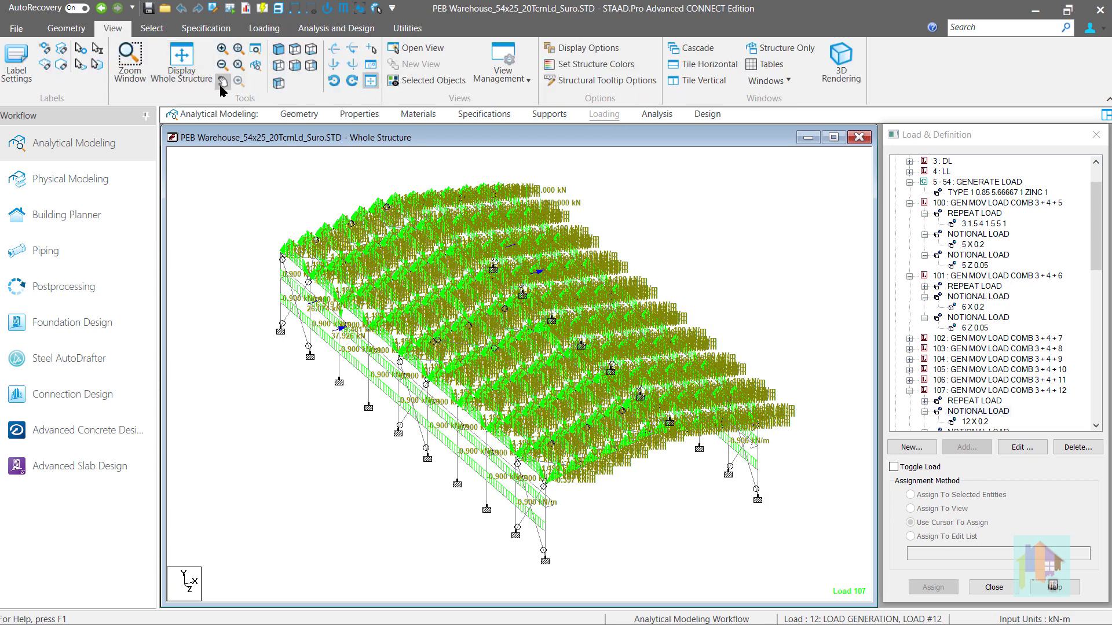
{"action": "left_click", "coordinate": [255, 48]}
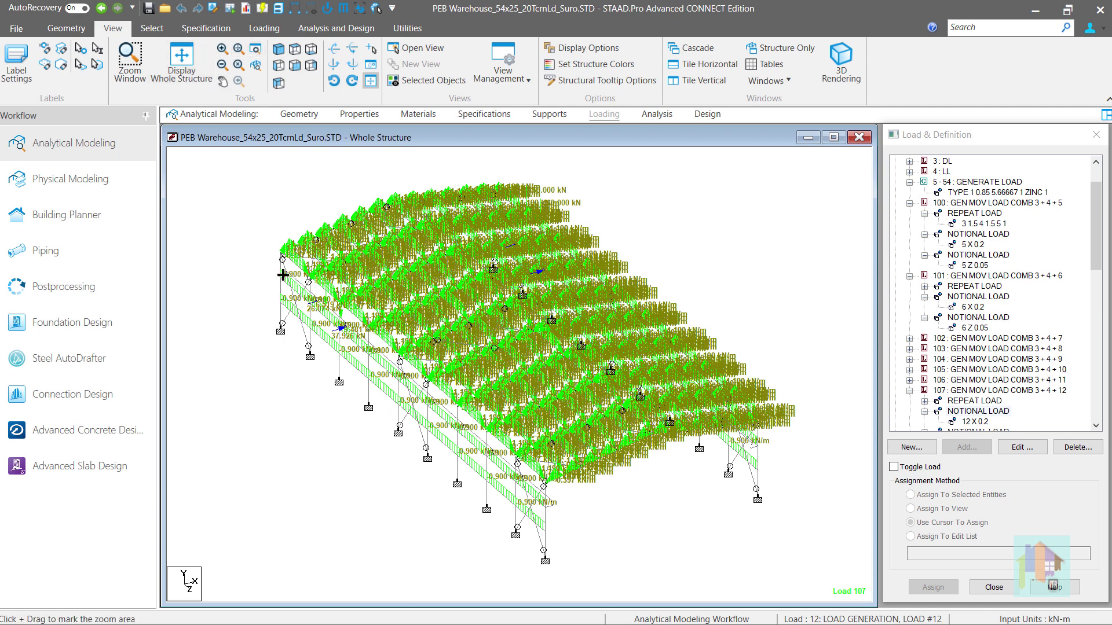
{"action": "left_click_drag", "start_coordinate": [380, 356], "coordinate": [202, 272]}
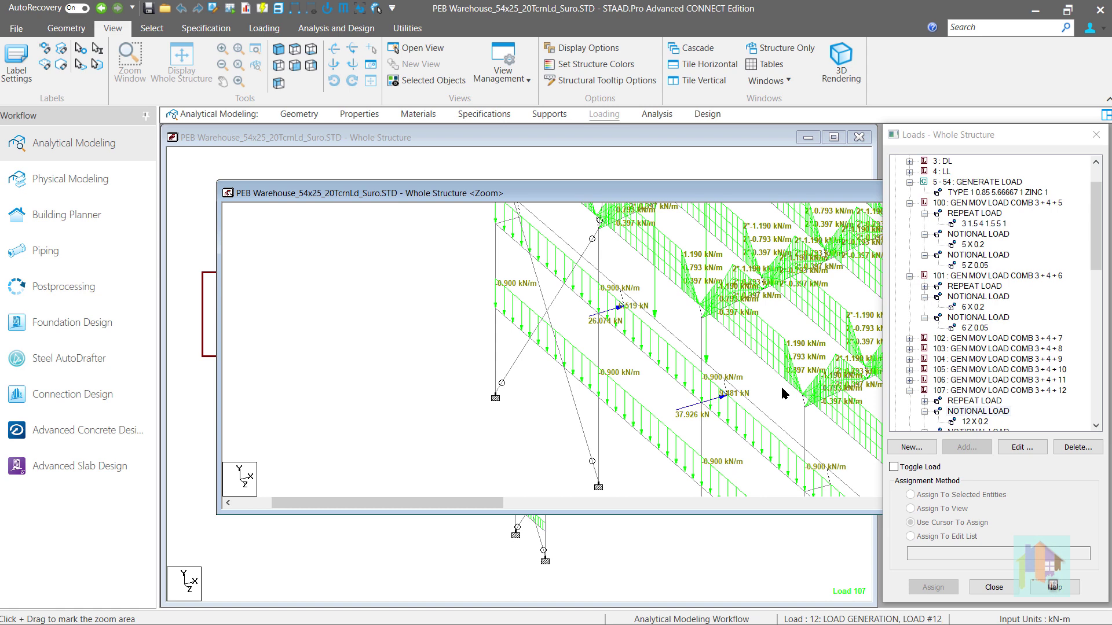
{"action": "left_click_drag", "start_coordinate": [842, 197], "coordinate": [579, 215]}
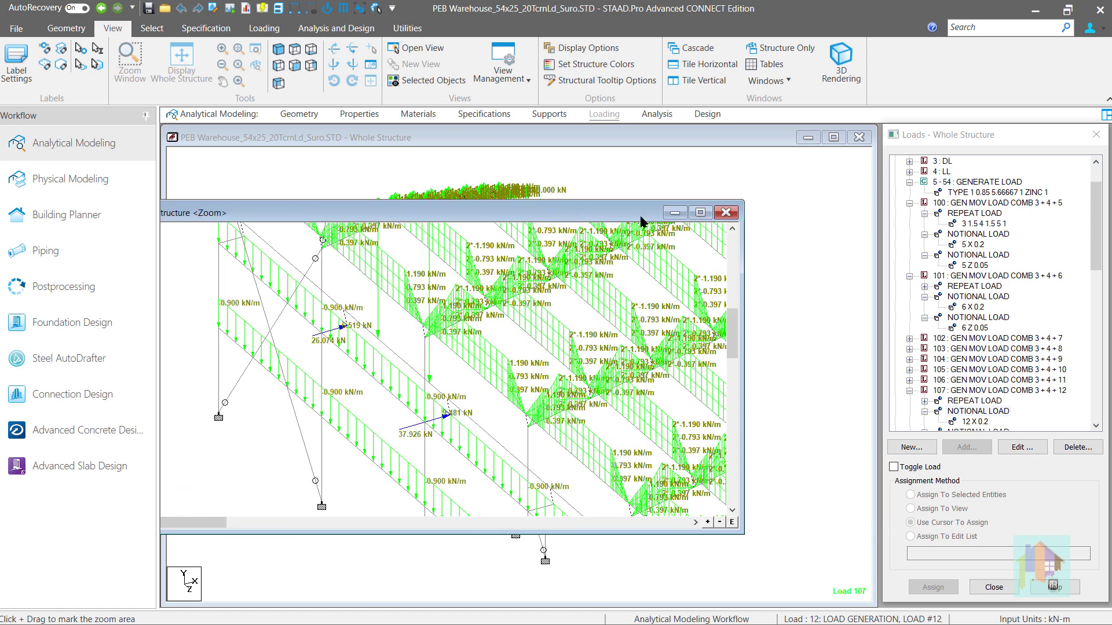
{"action": "left_click", "coordinate": [725, 213]}
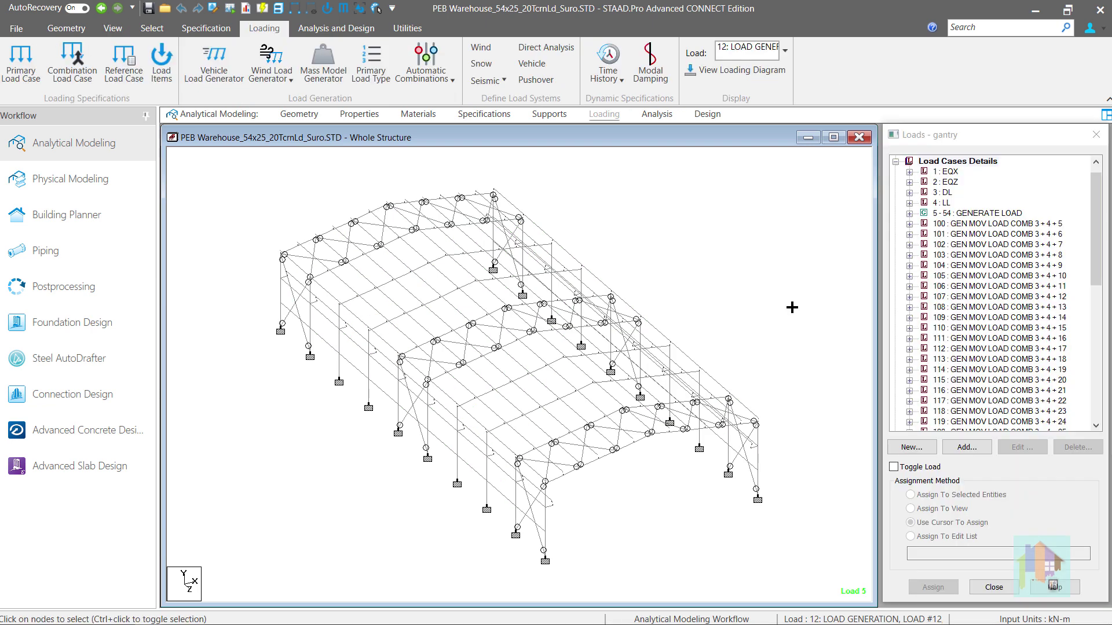
- Display the saved gantry view in the active window
{"action": "right_click", "coordinate": [792, 307]}
{"action": "left_click", "coordinate": [913, 376]}
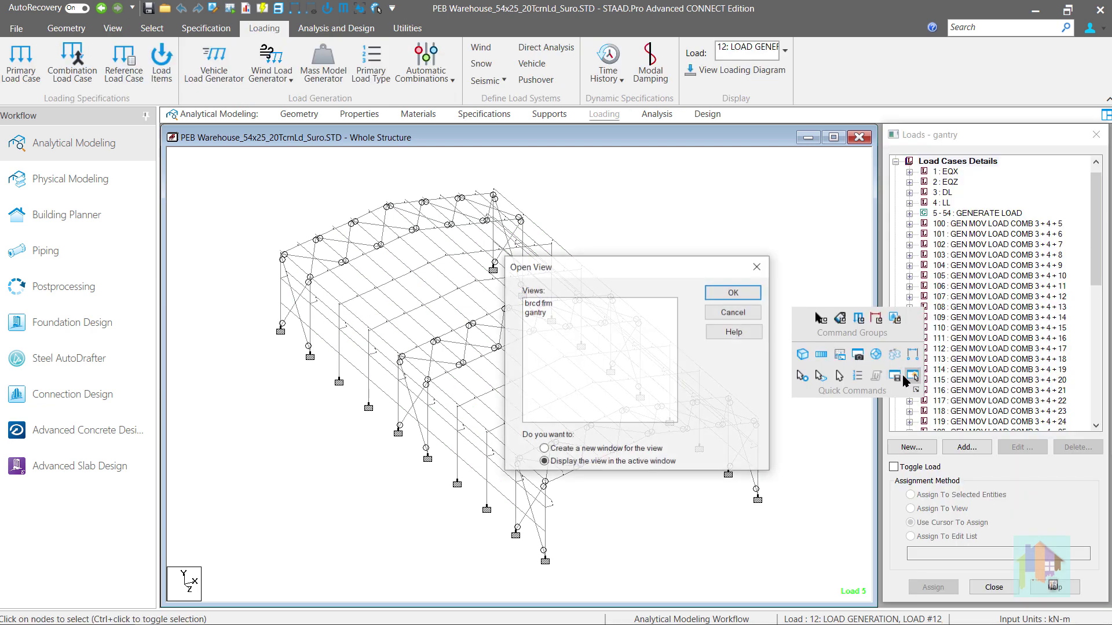
{"action": "double_click", "coordinate": [538, 314]}
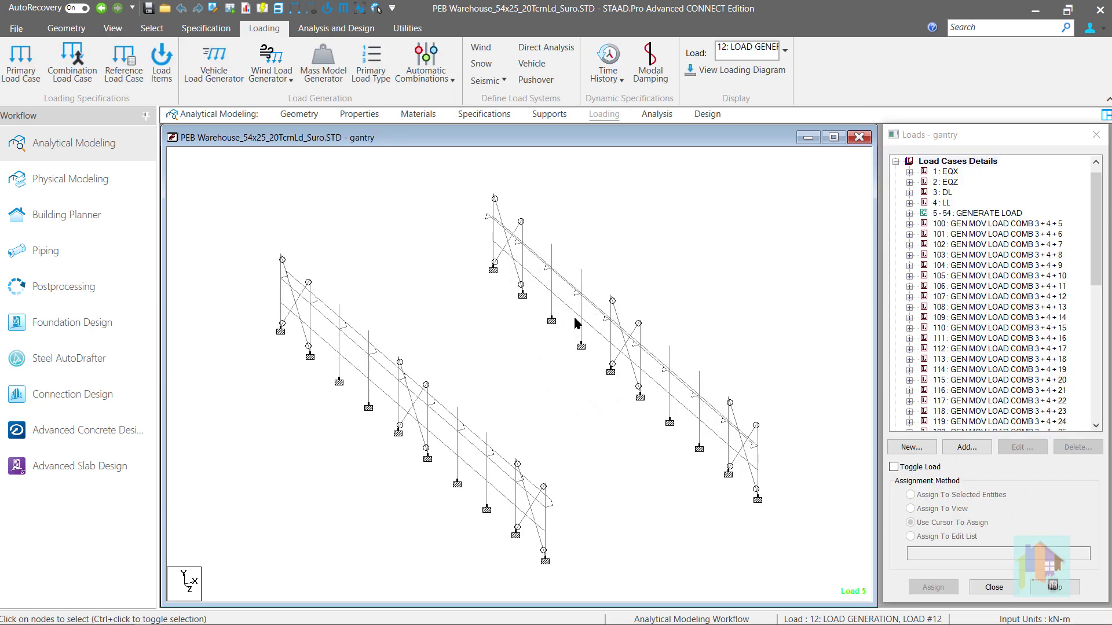
- Inspect the starting position and increments of the moving load generation entry under load cases 5 - 54 without changing them
{"action": "left_click", "coordinate": [909, 213]}
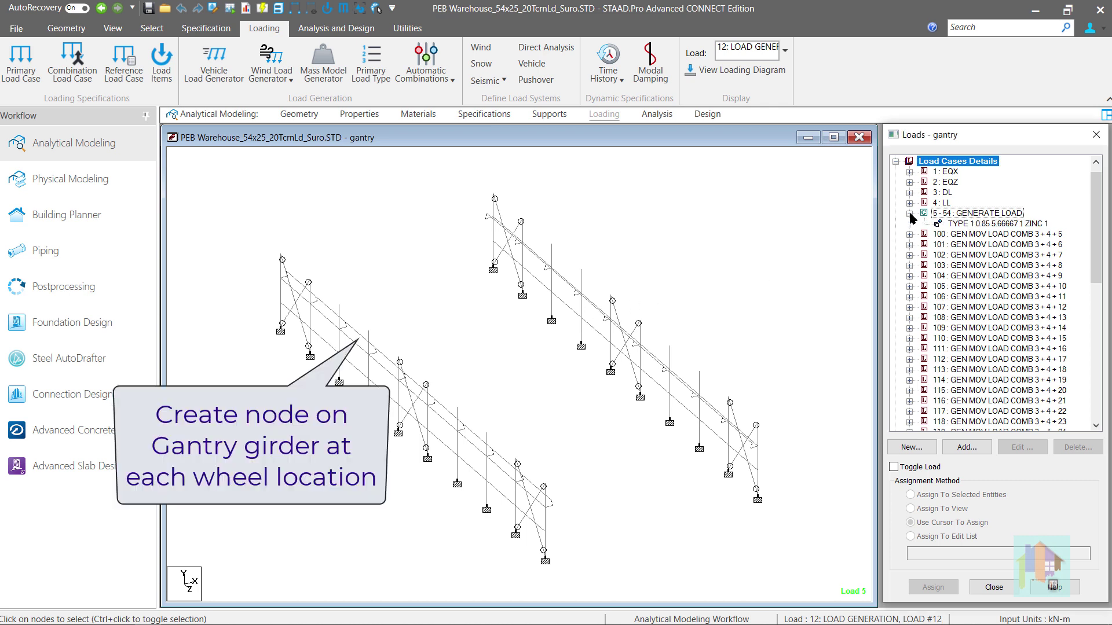
{"action": "left_click", "coordinate": [954, 225]}
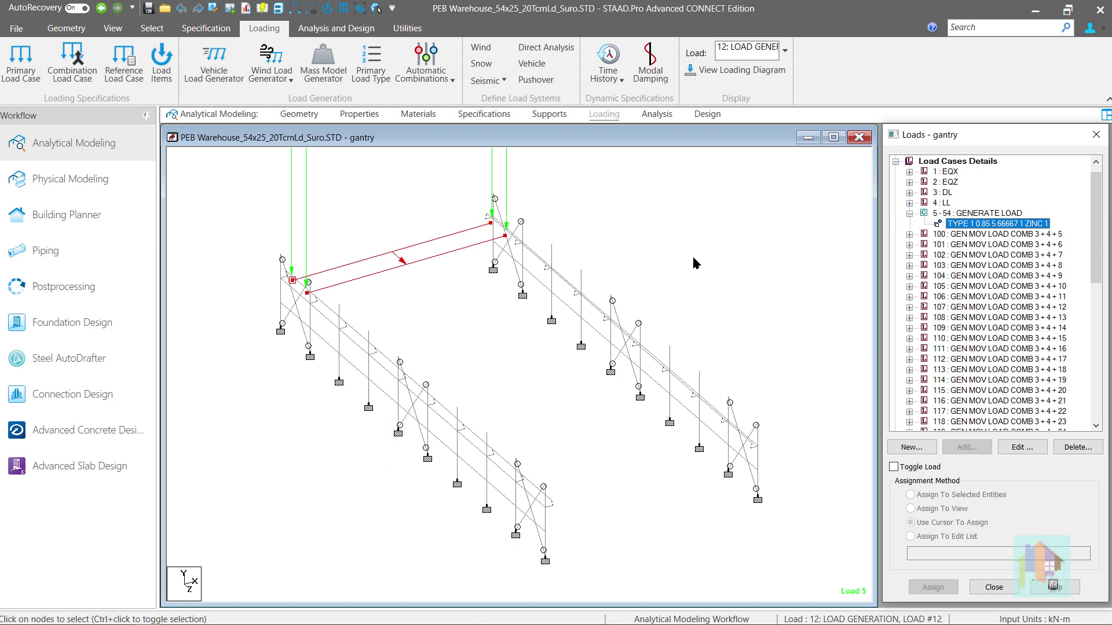
{"action": "double_click", "coordinate": [953, 226]}
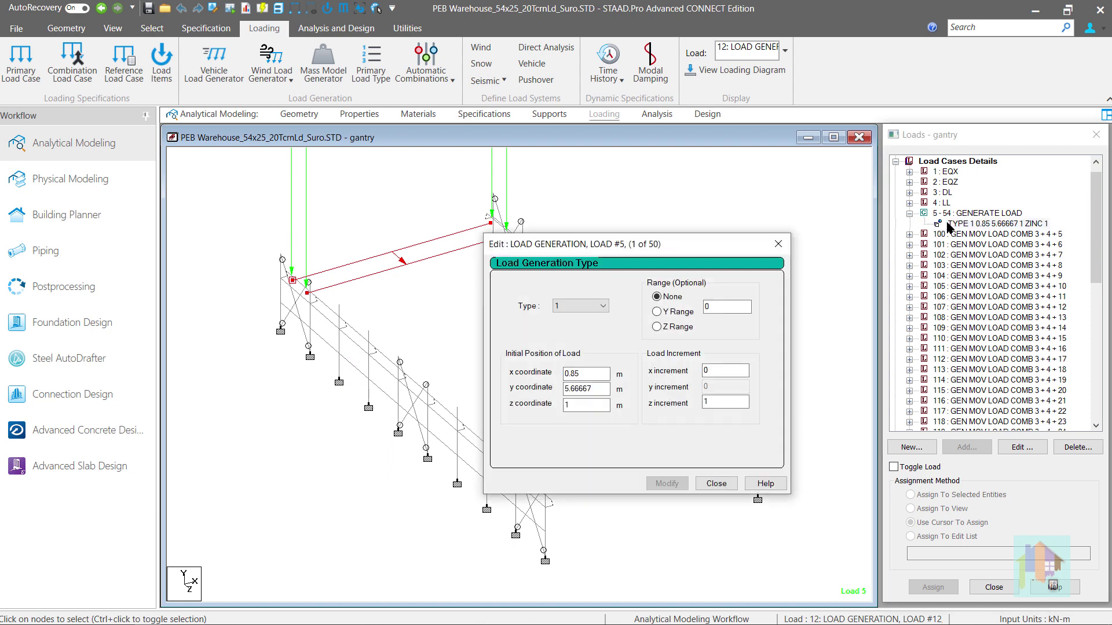
{"action": "left_click", "coordinate": [785, 250]}
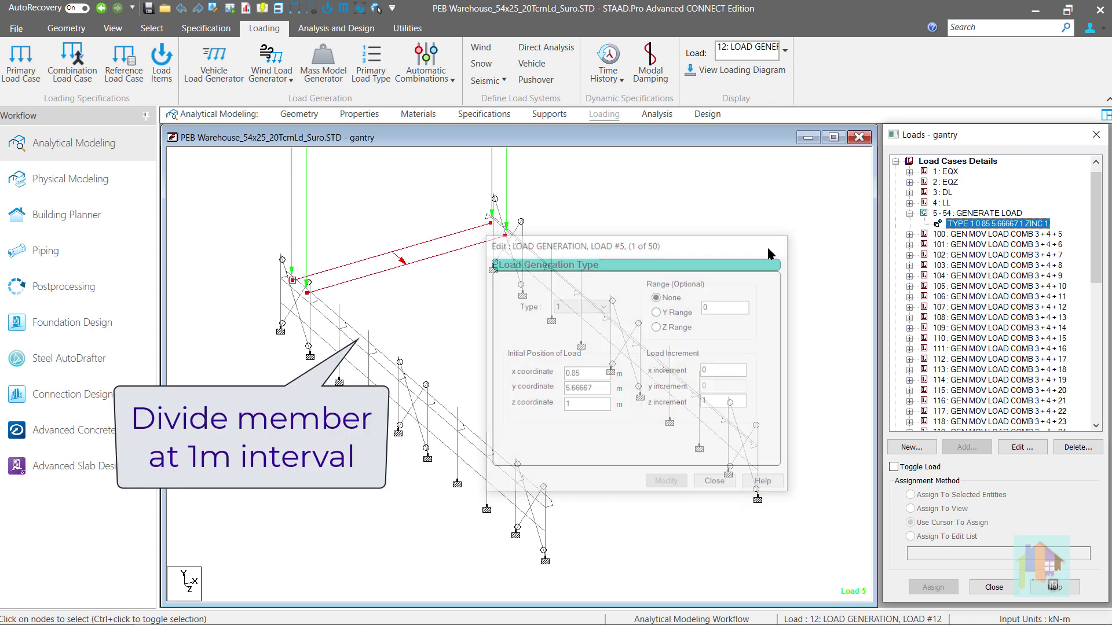
- Pick the gantry girder members near the first wheel position, clear the selection and redisplay the whole structure
{"action": "left_click", "coordinate": [331, 313]}
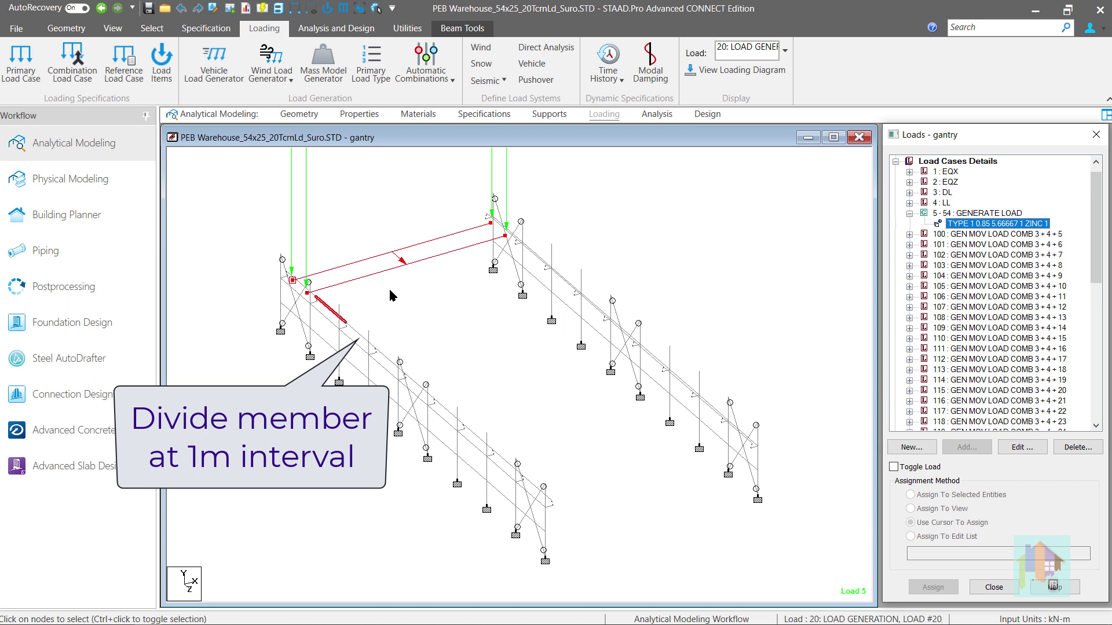
{"action": "left_click", "coordinate": [364, 336]}
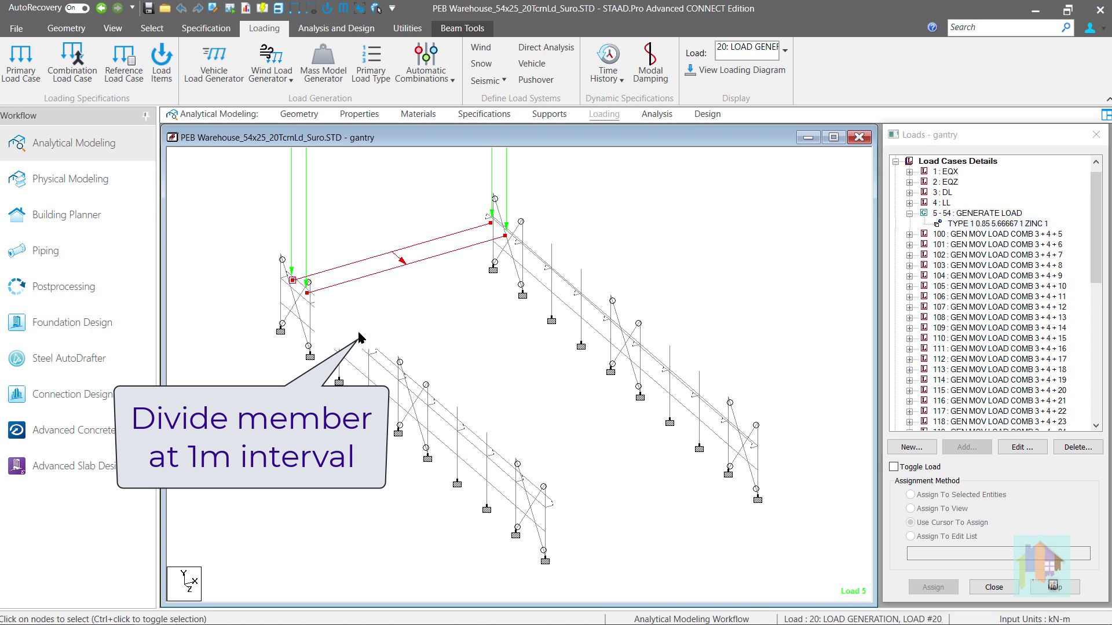
{"action": "left_click", "coordinate": [390, 310]}
{"action": "right_click", "coordinate": [388, 305]}
{"action": "left_click", "coordinate": [457, 330]}
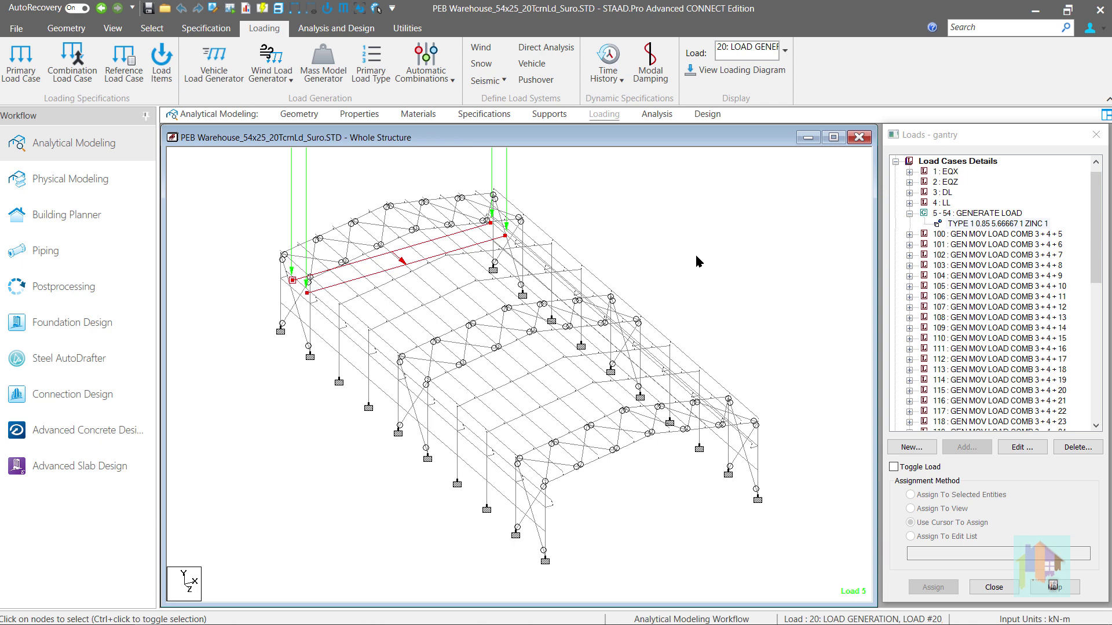
- Set up a new auto load combination with code IS:456/IS:800 and category IS800:2007 Table4(With Crane)
{"action": "left_click", "coordinate": [952, 163]}
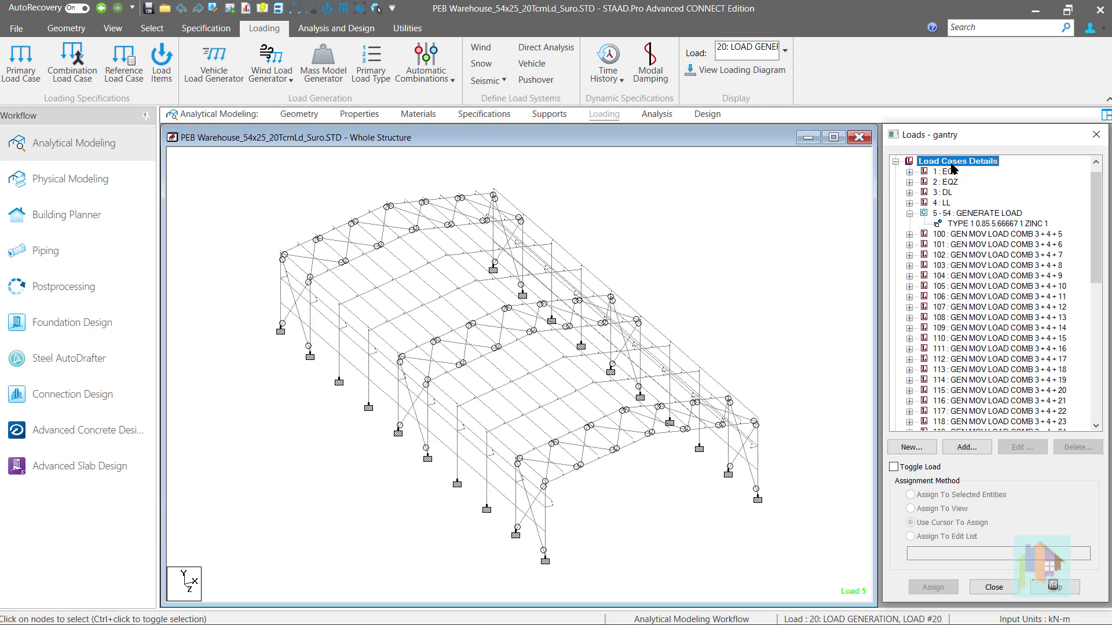
{"action": "left_click", "coordinate": [966, 447]}
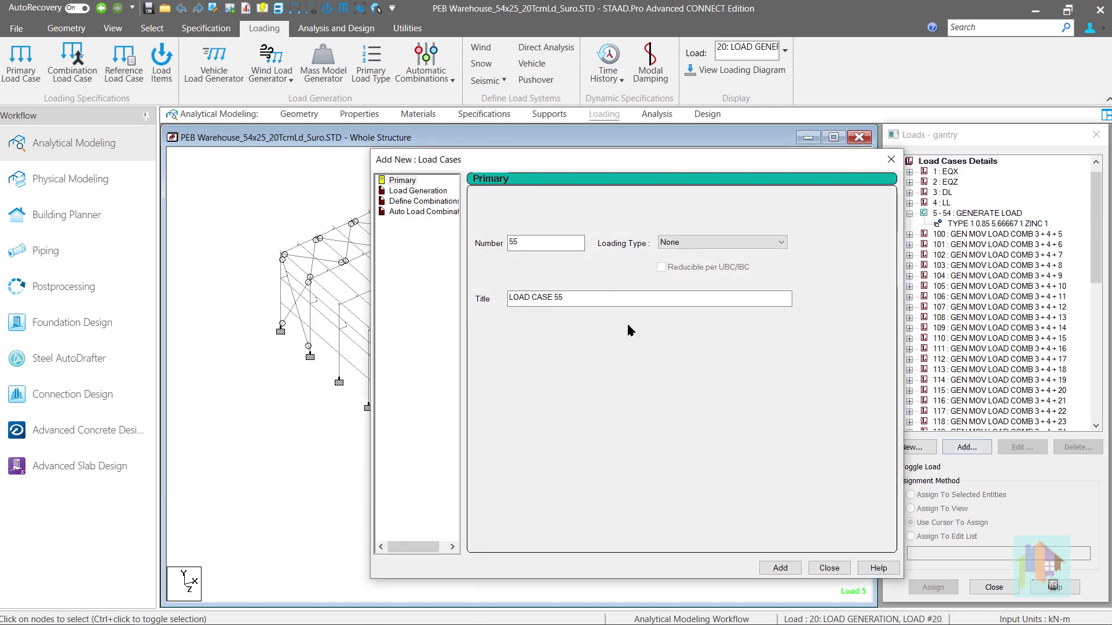
{"action": "left_click", "coordinate": [431, 212]}
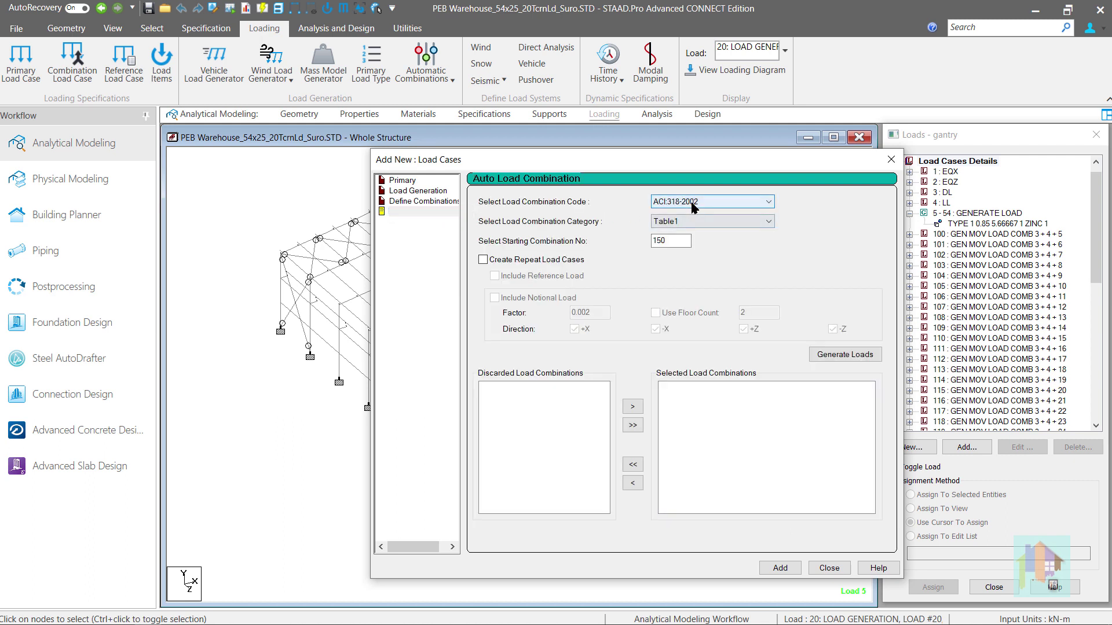
{"action": "left_click", "coordinate": [692, 203]}
{"action": "left_click", "coordinate": [707, 309]}
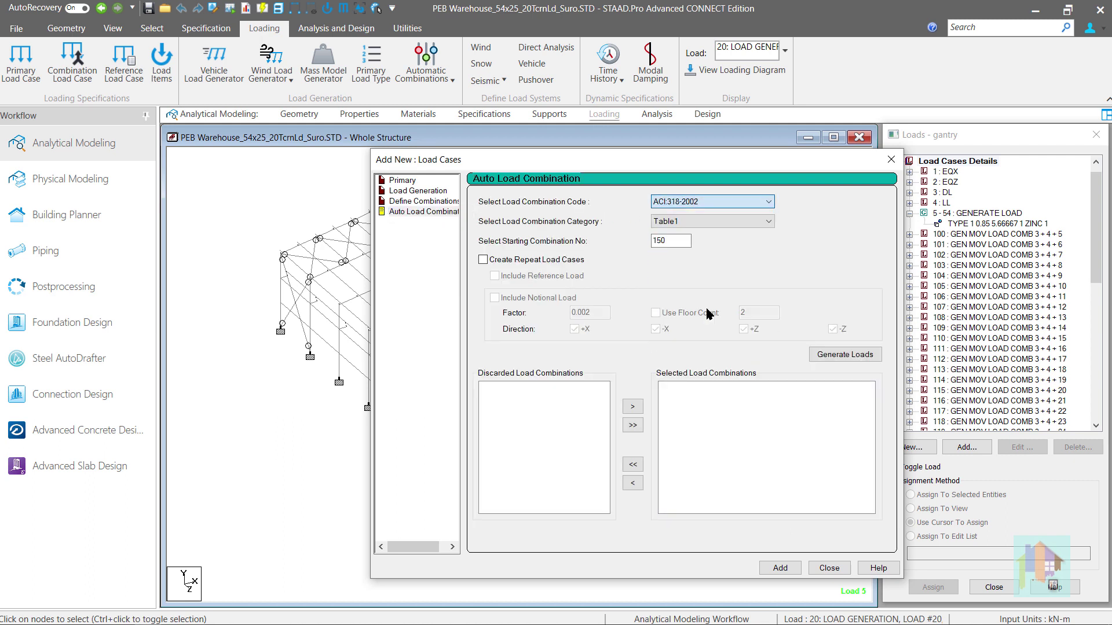
{"action": "left_click", "coordinate": [727, 220]}
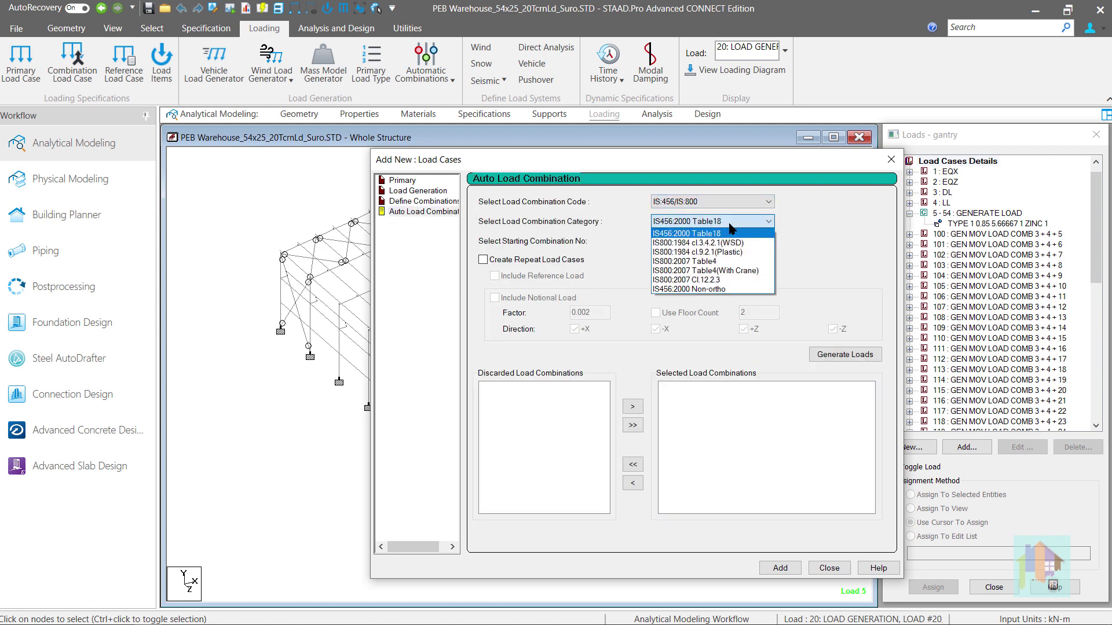
{"action": "left_click", "coordinate": [740, 270]}
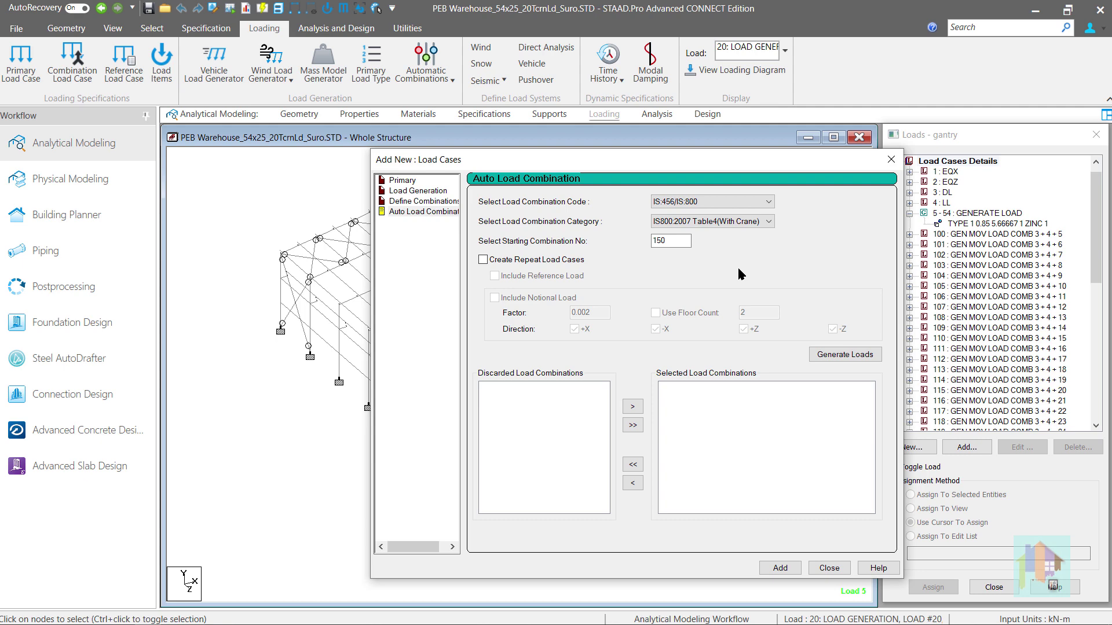